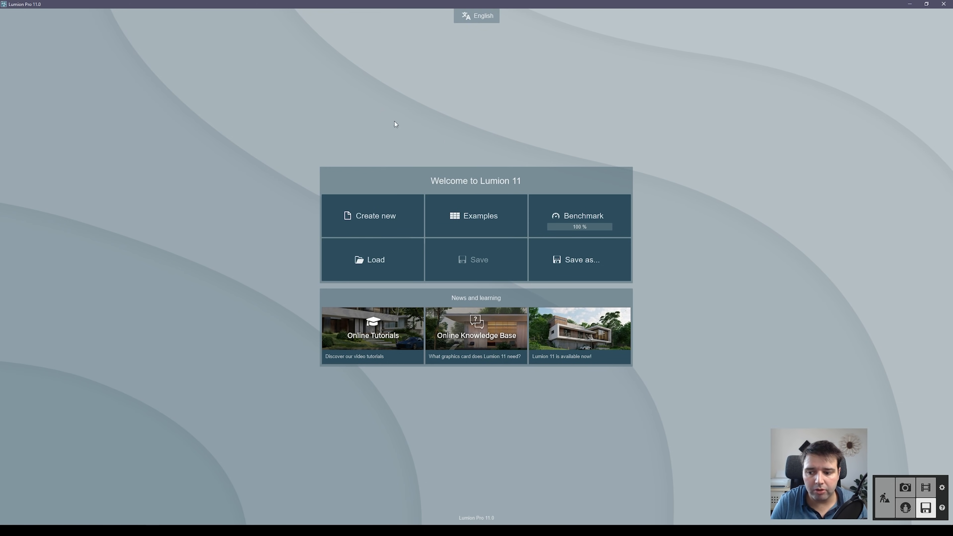
- Review the Image, Input and System settings and return to the start screen
{"action": "left_click", "coordinate": [942, 488]}
{"action": "left_click", "coordinate": [351, 204]}
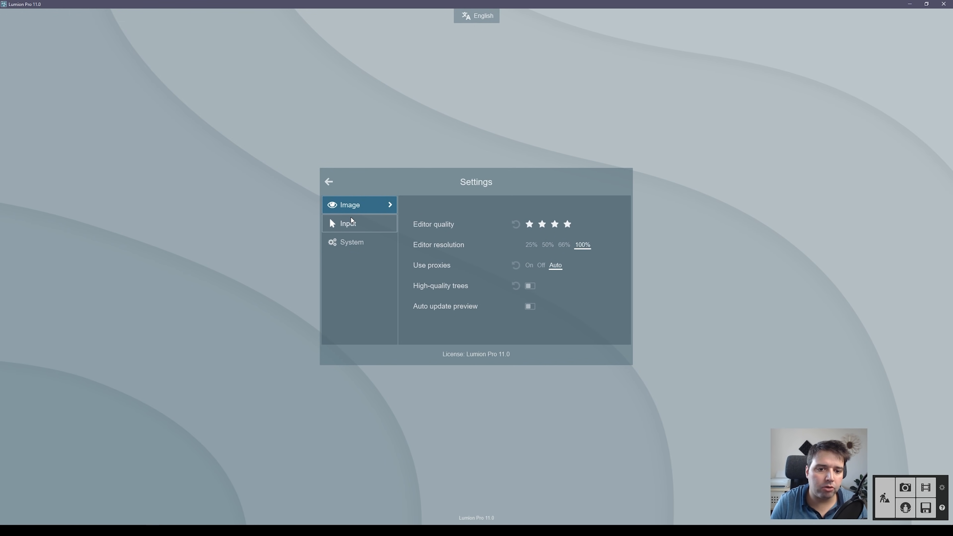
{"action": "left_click", "coordinate": [360, 222]}
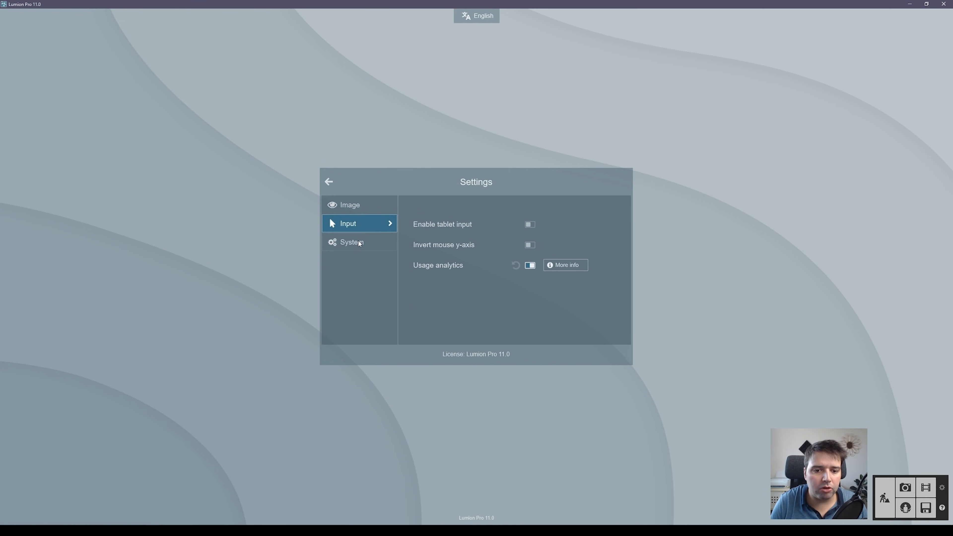
{"action": "left_click", "coordinate": [353, 249]}
{"action": "left_click", "coordinate": [367, 213]}
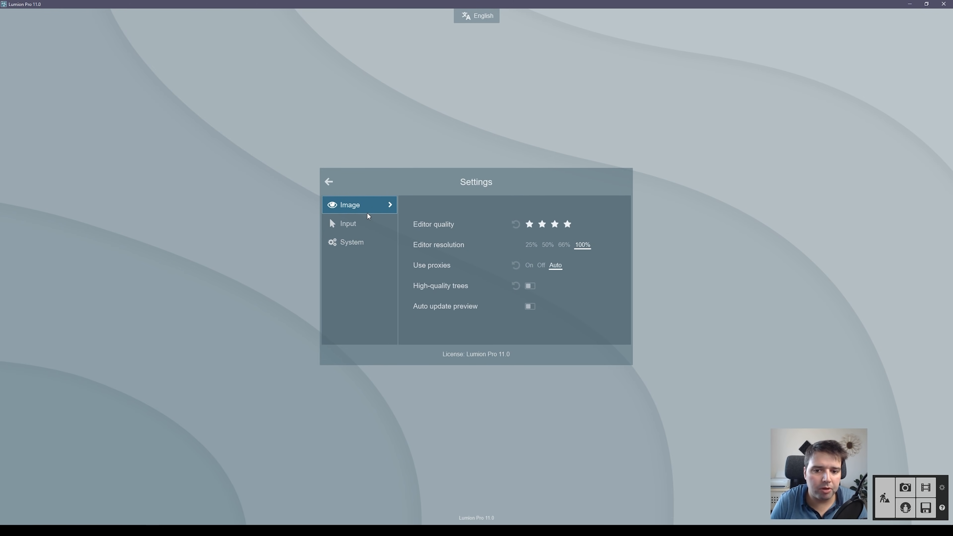
{"action": "left_click", "coordinate": [328, 182]}
- Create a new project from the white environment and try the Invisible material on its dome
{"action": "left_click", "coordinate": [401, 206]}
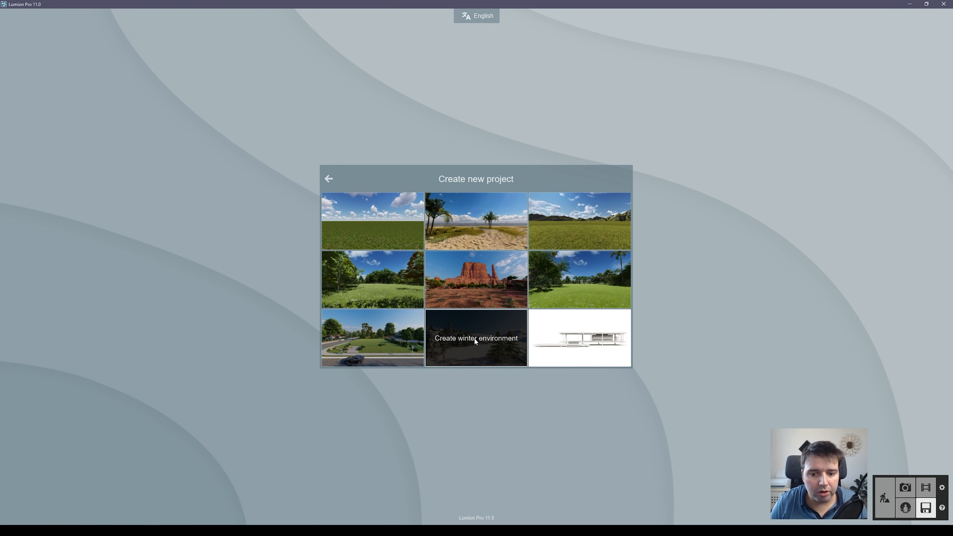
{"action": "left_click", "coordinate": [593, 339]}
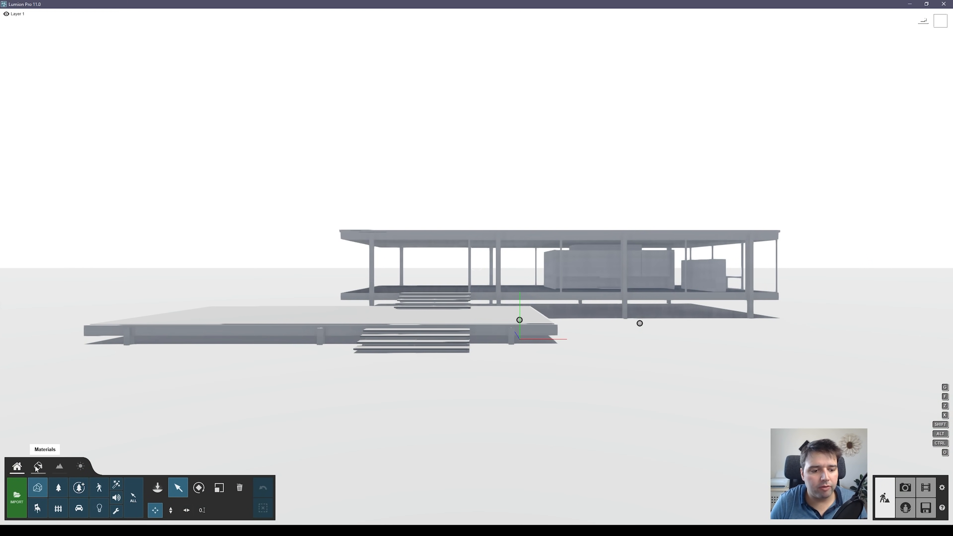
{"action": "left_click", "coordinate": [38, 466]}
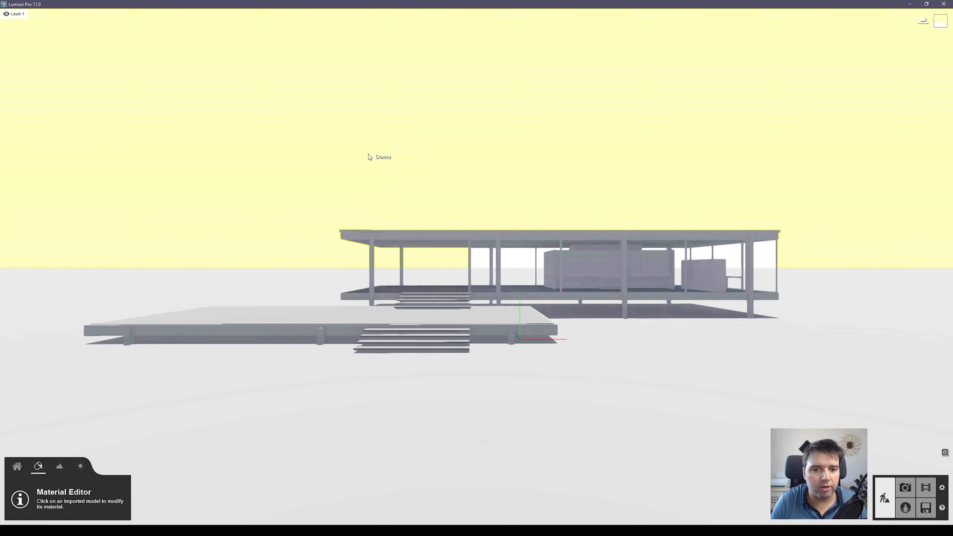
{"action": "left_click", "coordinate": [354, 168]}
{"action": "left_click", "coordinate": [31, 359]}
{"action": "left_click", "coordinate": [23, 341]}
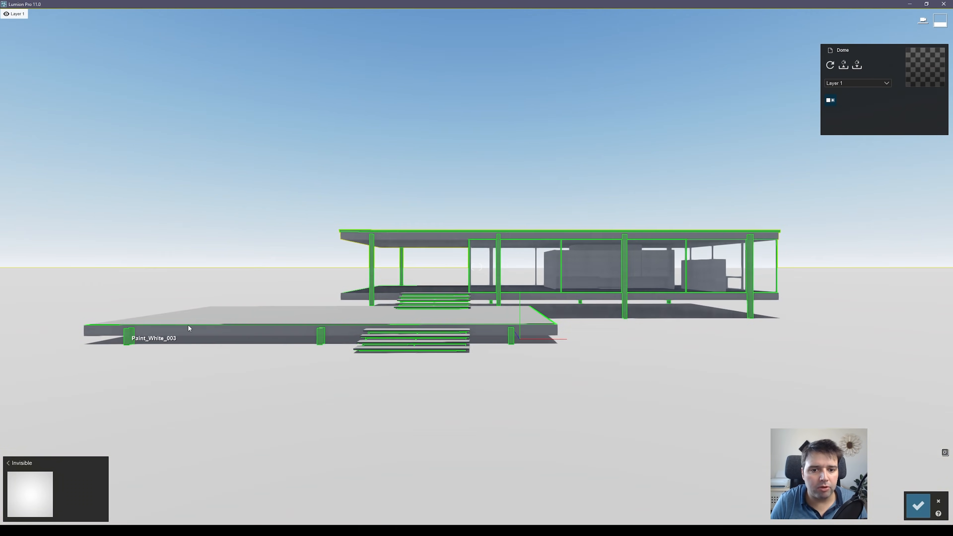
{"action": "right_click_drag", "start_coordinate": [435, 90], "coordinate": [445, 109]}
{"action": "left_click", "coordinate": [937, 500]}
{"action": "right_click_drag", "start_coordinate": [624, 122], "coordinate": [574, 146]}
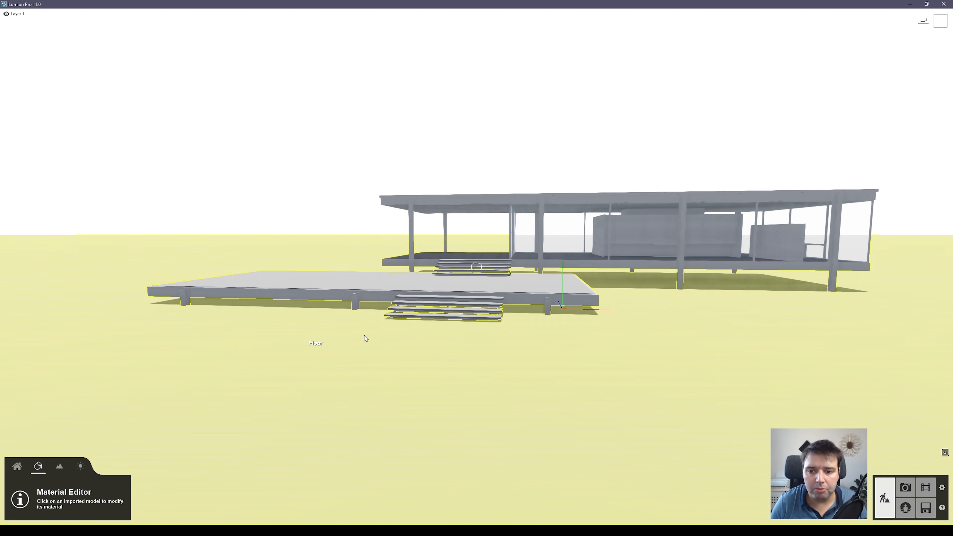
- Create a new project from the beach environment
{"action": "left_click", "coordinate": [925, 507]}
{"action": "left_click", "coordinate": [399, 216]}
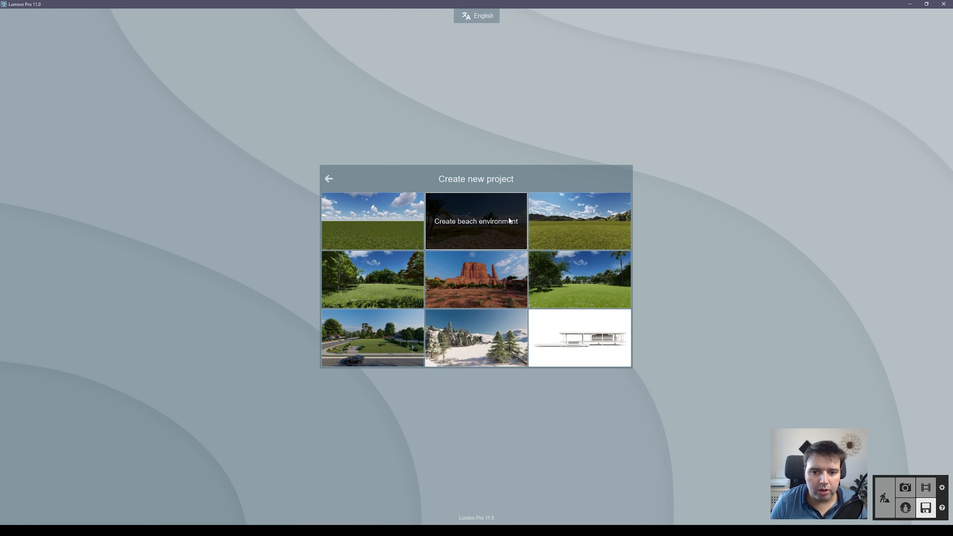
{"action": "left_click", "coordinate": [476, 221]}
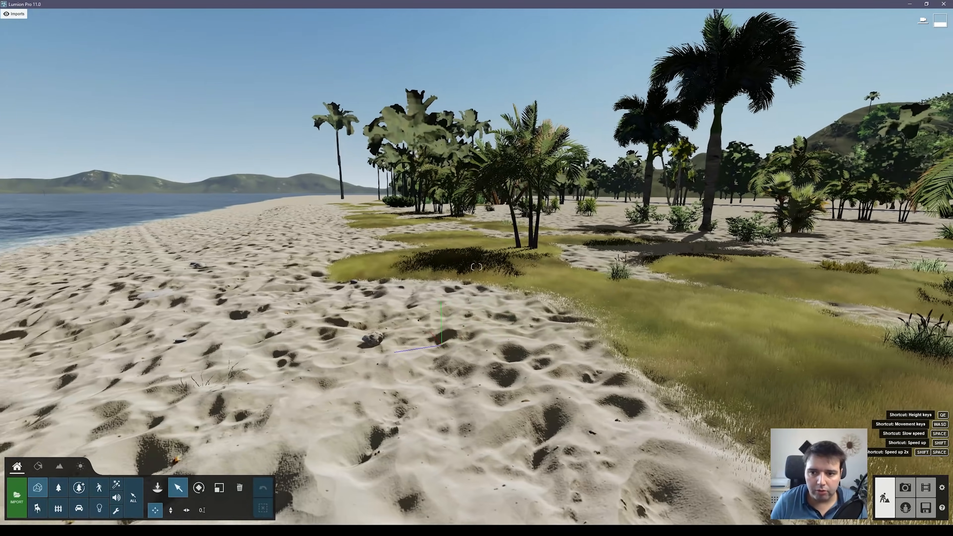
- Enter Photo mode with a view along the shoreline and set the Sunny day photo's Real Skies heading to about -10.1°
{"action": "key", "text": "w"}
{"action": "right_click_drag", "start_coordinate": [477, 266], "coordinate": [695, 294]}
{"action": "key", "text": "e"}
{"action": "key", "text": "q"}
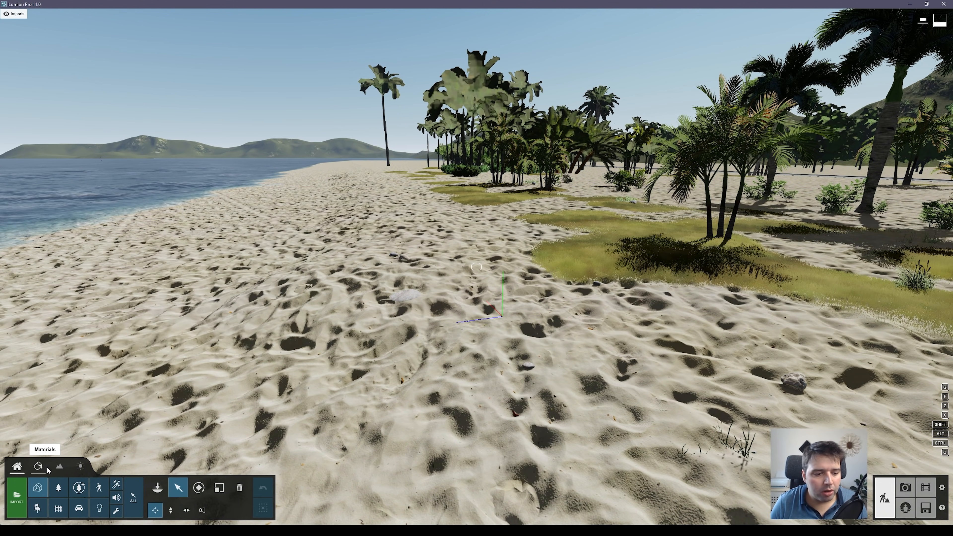
{"action": "left_click", "coordinate": [904, 488]}
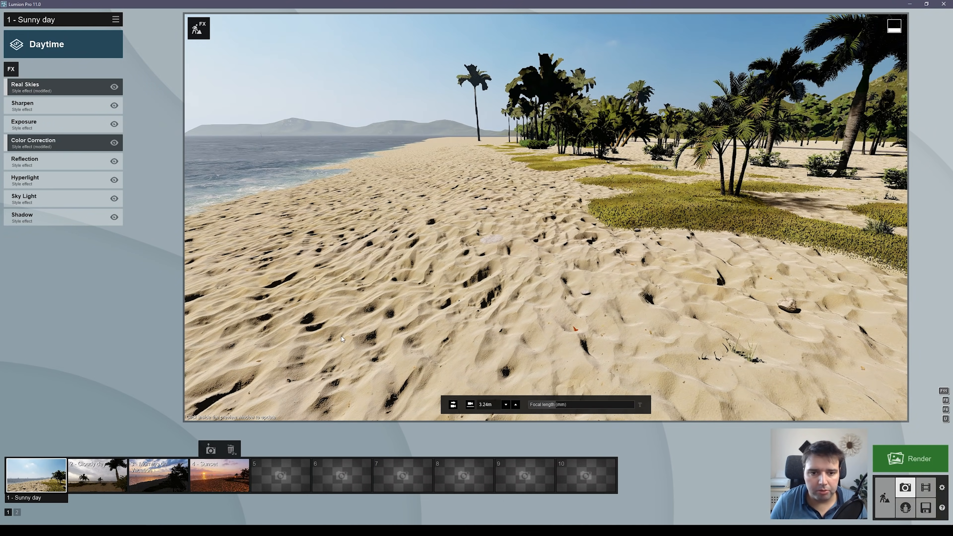
{"action": "left_click", "coordinate": [69, 92]}
{"action": "mouse_move", "coordinate": [63, 130]}
{"action": "mouse_move", "coordinate": [63, 131]}
{"action": "left_mouse_down"}
{"action": "mouse_move", "coordinate": [4, 135]}
{"action": "mouse_move", "coordinate": [76, 134]}
{"action": "mouse_move", "coordinate": [55, 134]}
{"action": "left_mouse_up"}
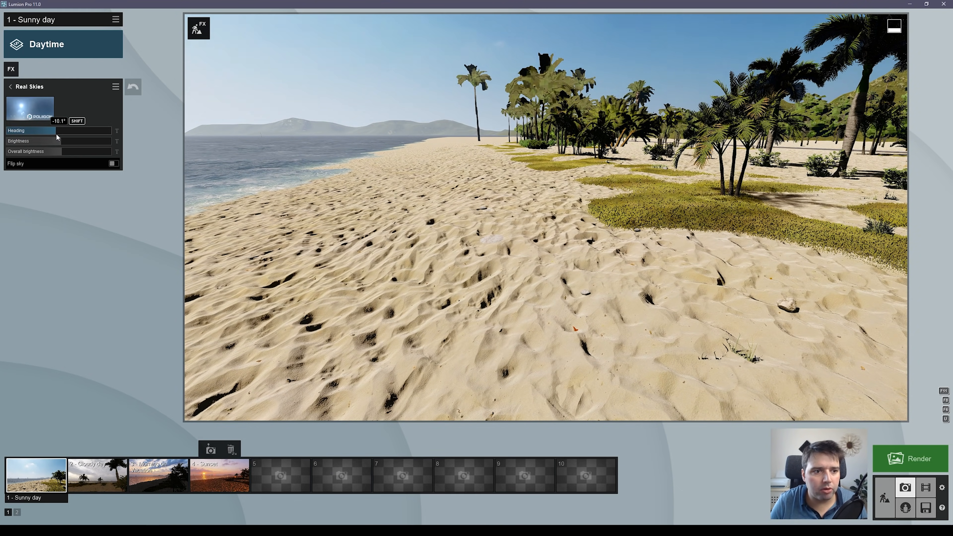
- Replace the Sunny day photo's sky with the first Overcast Real Sky
{"action": "left_click", "coordinate": [30, 108]}
{"action": "left_click", "coordinate": [386, 152]}
{"action": "left_click", "coordinate": [487, 147]}
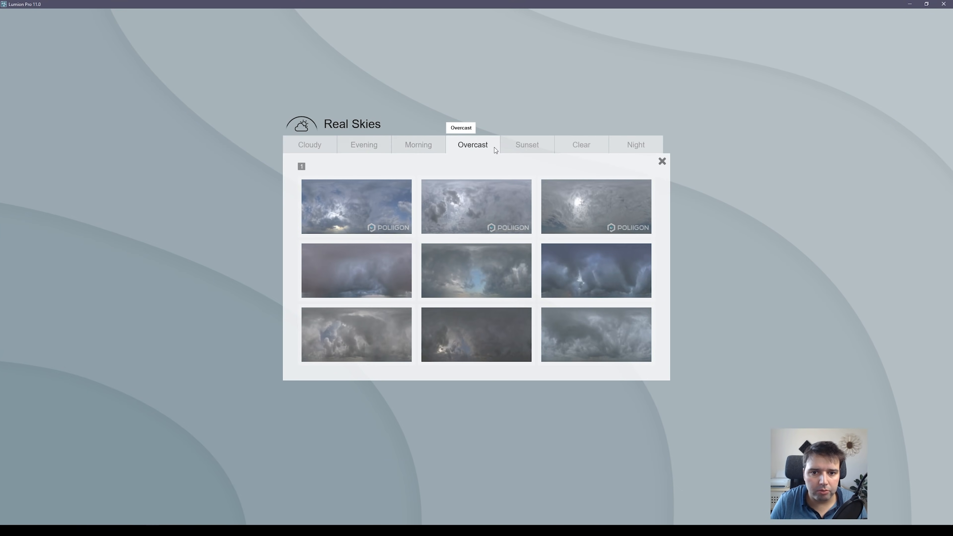
{"action": "left_click", "coordinate": [350, 213]}
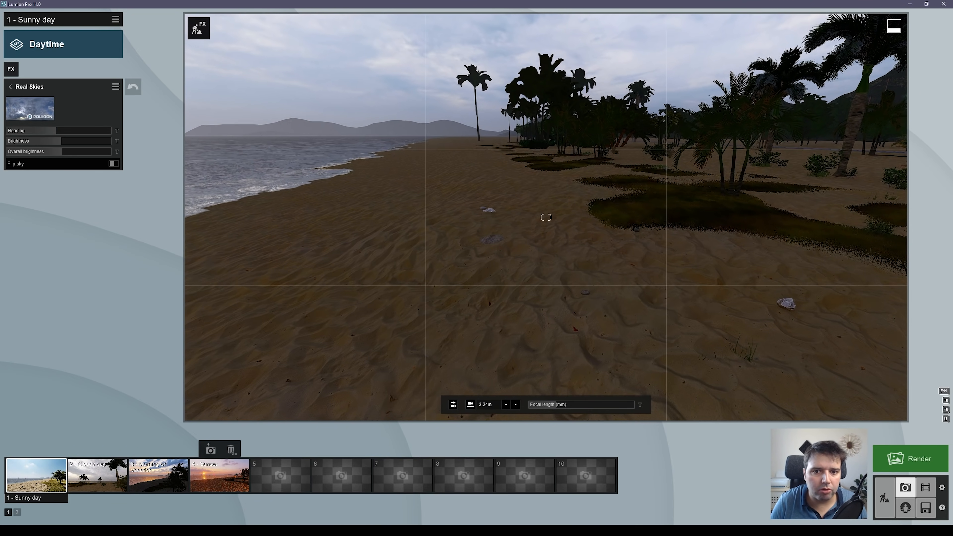
- Adjust the Real Skies heading freehand and set it to 45°
{"action": "mouse_move", "coordinate": [56, 131]}
{"action": "left_mouse_down"}
{"action": "mouse_move", "coordinate": [102, 131]}
{"action": "mouse_move", "coordinate": [56, 130]}
{"action": "mouse_move", "coordinate": [66, 131]}
{"action": "left_mouse_up"}
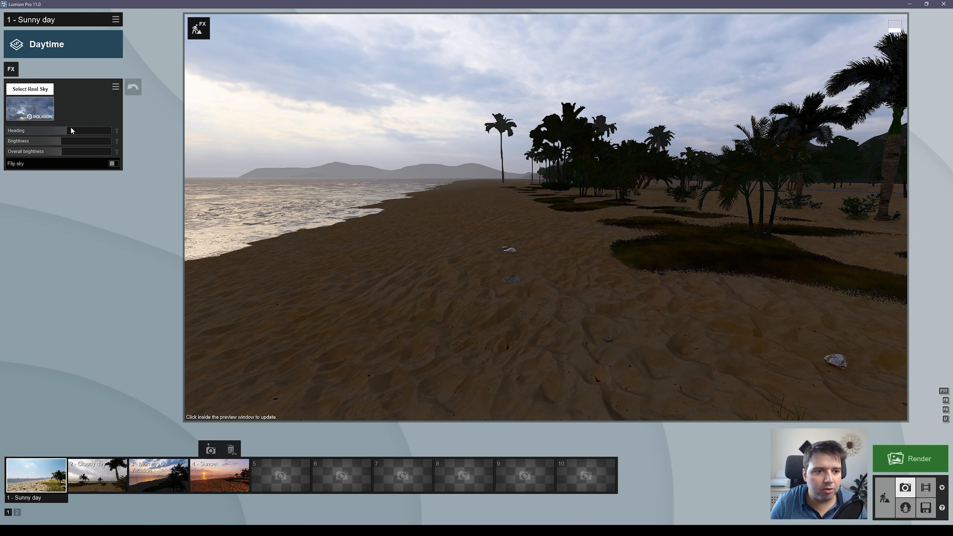
{"action": "left_click_drag", "start_coordinate": [66, 129], "coordinate": [65, 129]}
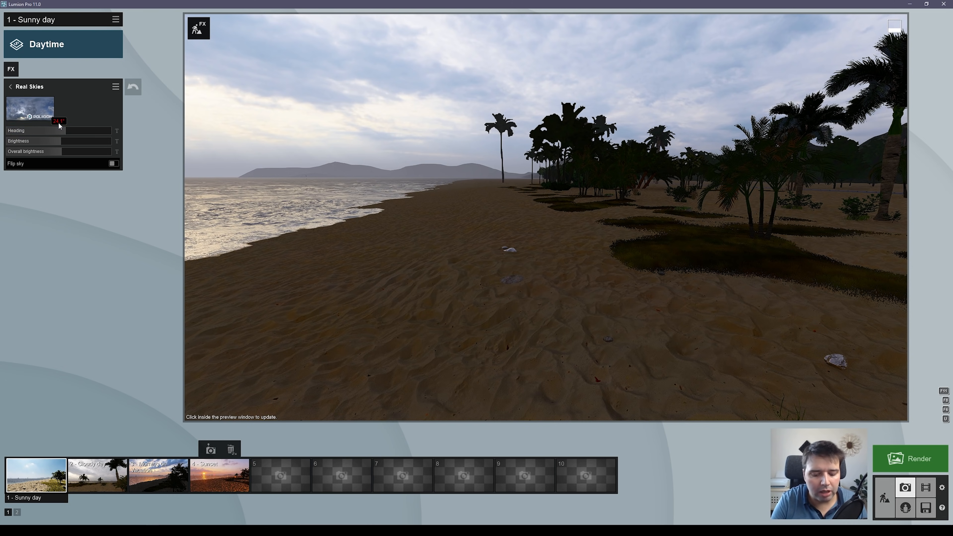
{"action": "left_click", "coordinate": [59, 123]}
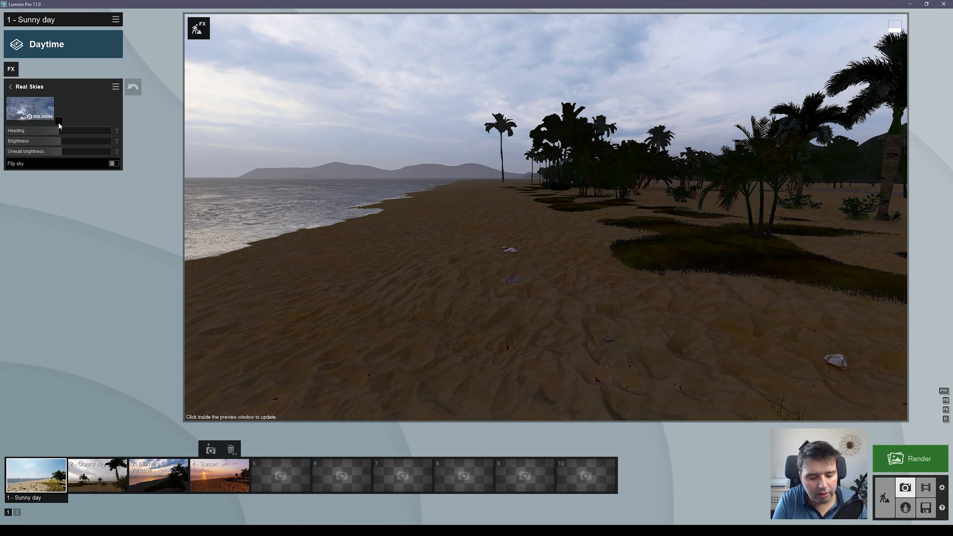
{"action": "type", "text": "45"}
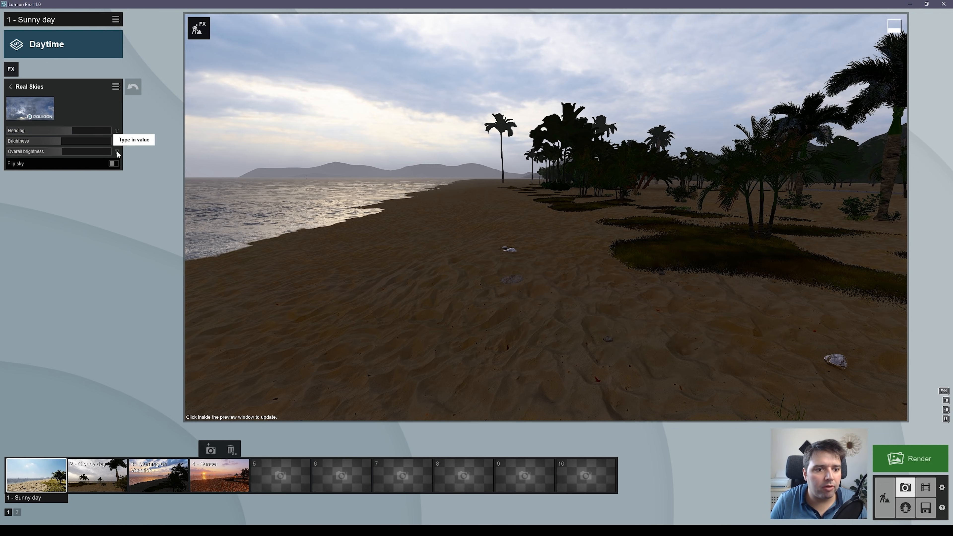
- Set the Real Skies heading to 9°
{"action": "left_click", "coordinate": [116, 130]}
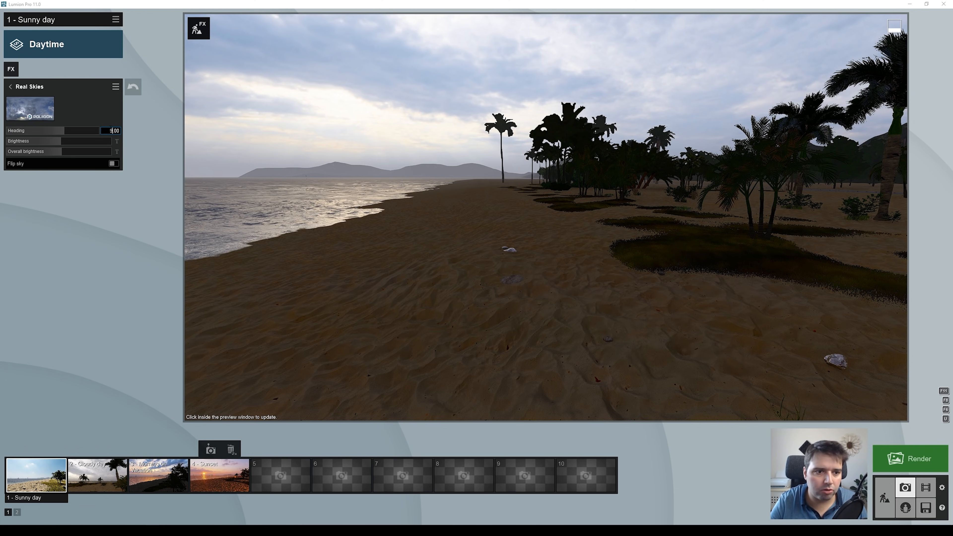
{"action": "type", "text": "9"}
{"action": "key", "text": "Return"}
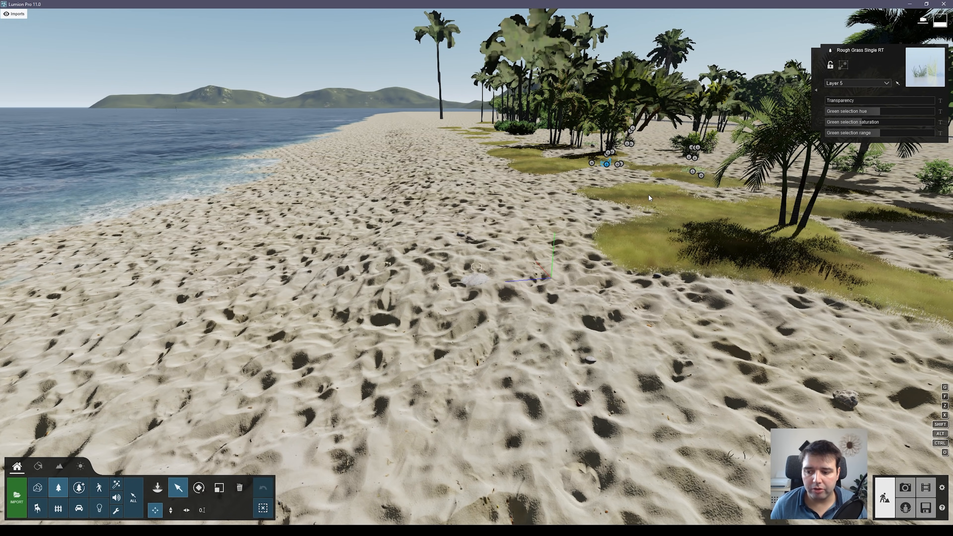
- Select the Alexandra Palm Group in the grass patch and raise its green selection hue
{"action": "right_click_drag", "start_coordinate": [648, 198], "coordinate": [683, 236]}
{"action": "key", "text": "w"}
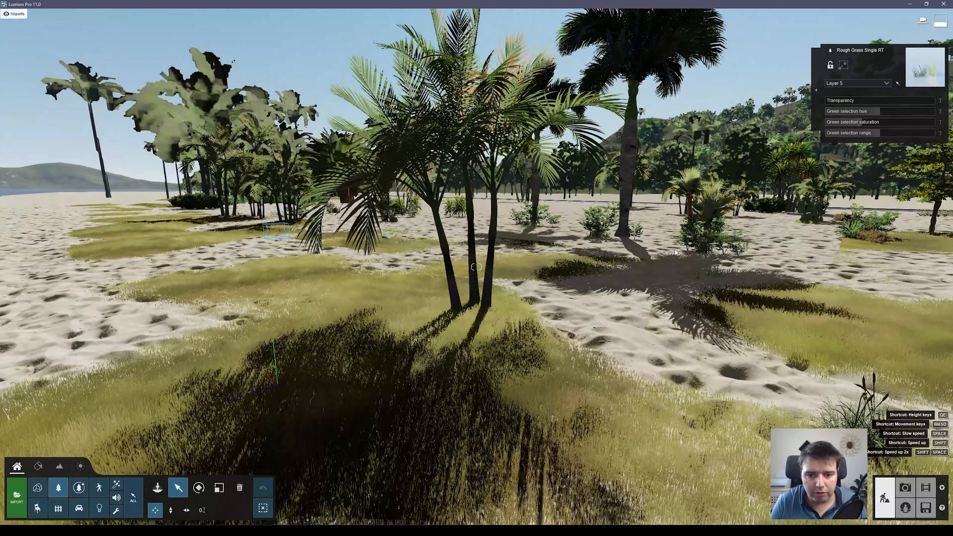
{"action": "left_click", "coordinate": [482, 316]}
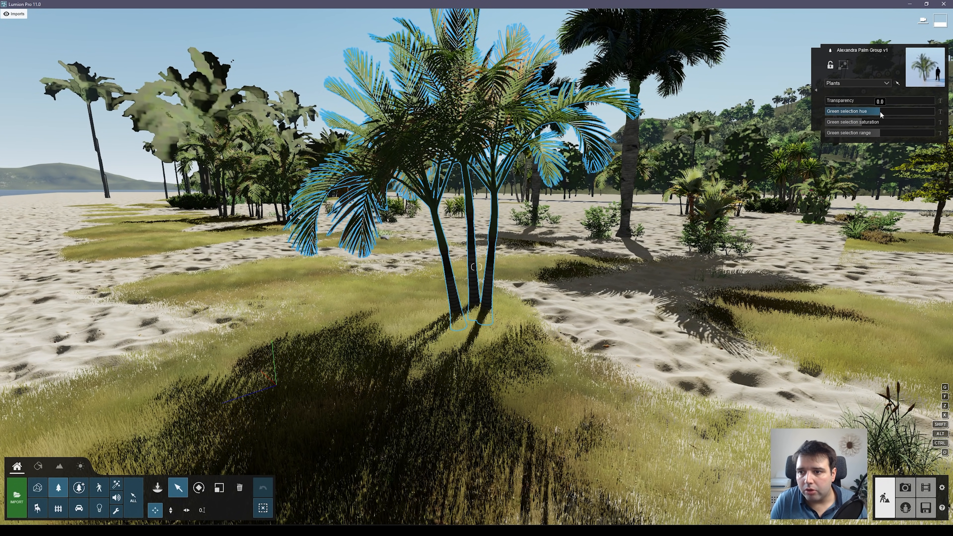
{"action": "mouse_move", "coordinate": [886, 112]}
{"action": "left_mouse_down"}
{"action": "mouse_move", "coordinate": [858, 112]}
{"action": "mouse_move", "coordinate": [883, 111]}
{"action": "left_mouse_up"}
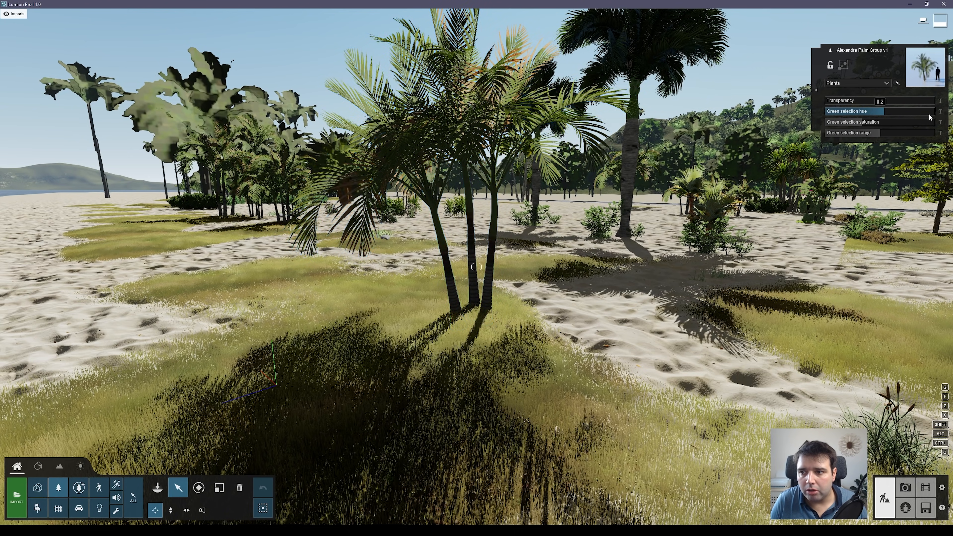
{"action": "left_click", "coordinate": [942, 112]}
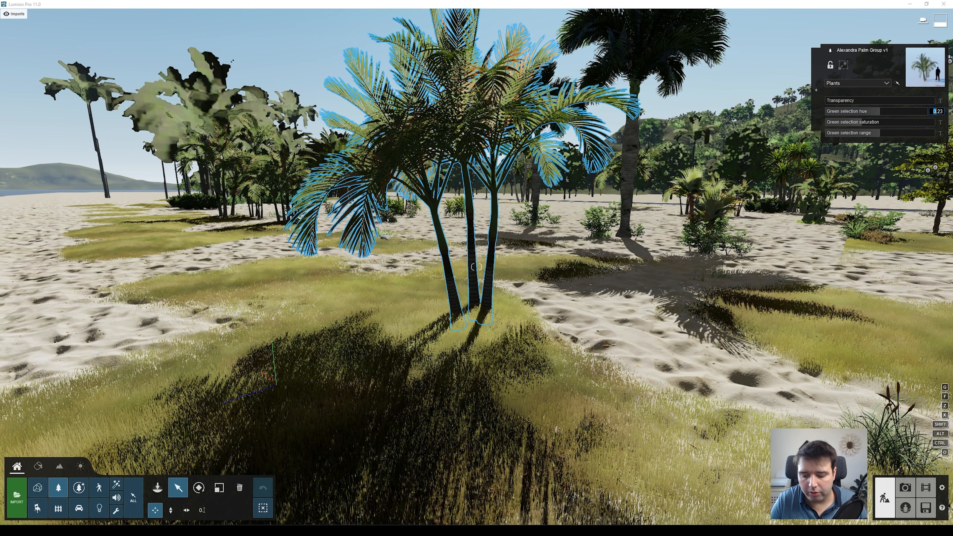
{"action": "key", "text": "Return"}
- Rotate the Alexandra Palm Group freehand to a new heading
{"action": "right_click_drag", "start_coordinate": [476, 267], "coordinate": [420, 343]}
{"action": "key", "text": "s"}
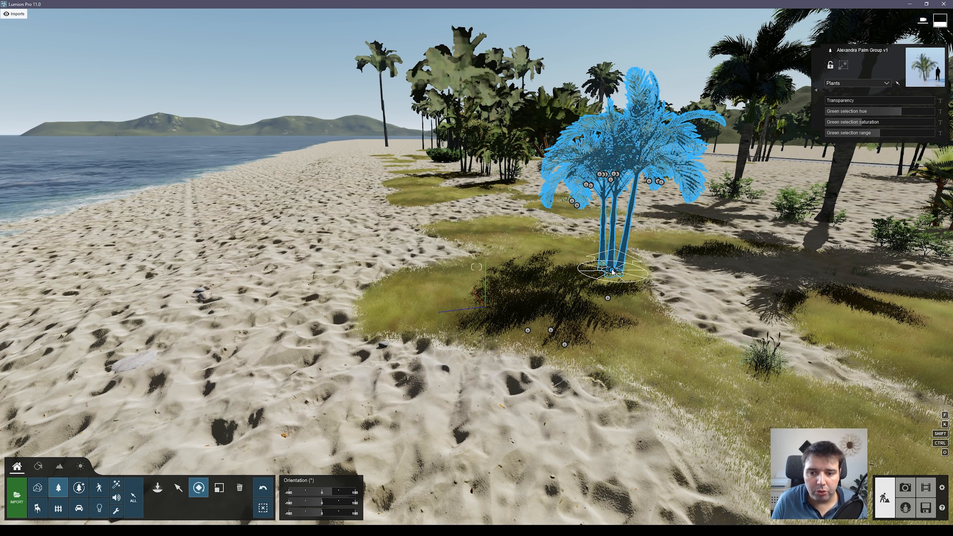
{"action": "left_click_drag", "start_coordinate": [614, 274], "coordinate": [567, 248]}
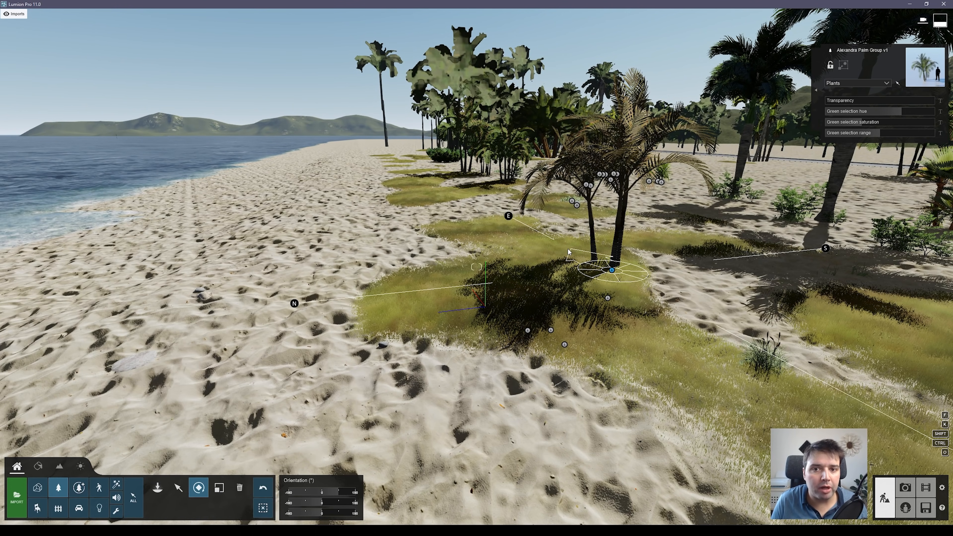
{"action": "left_click_drag", "start_coordinate": [568, 249], "coordinate": [639, 292]}
- Adjust the heading, pitch and bank of the Maple 002 tree on the sand
{"action": "mouse_move", "coordinate": [296, 494]}
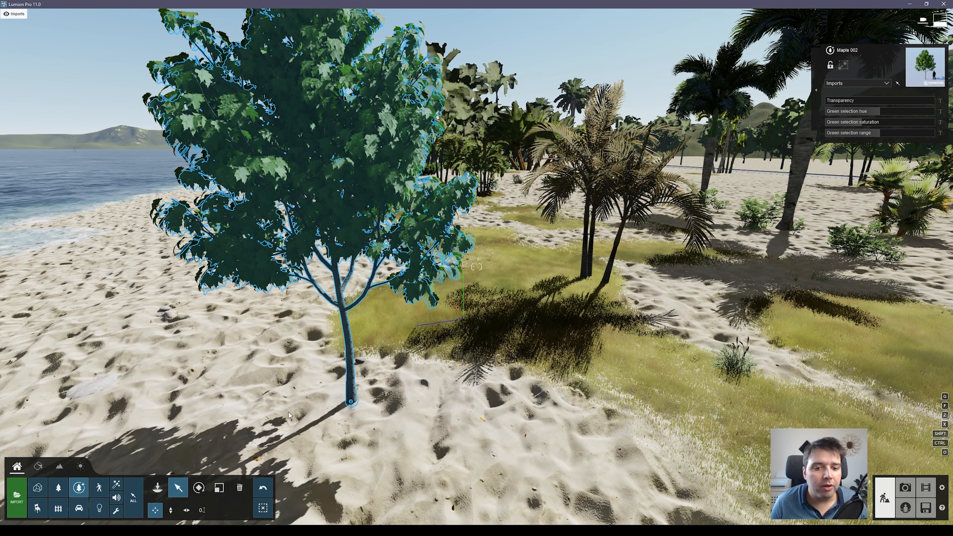
{"action": "left_click", "coordinate": [198, 487]}
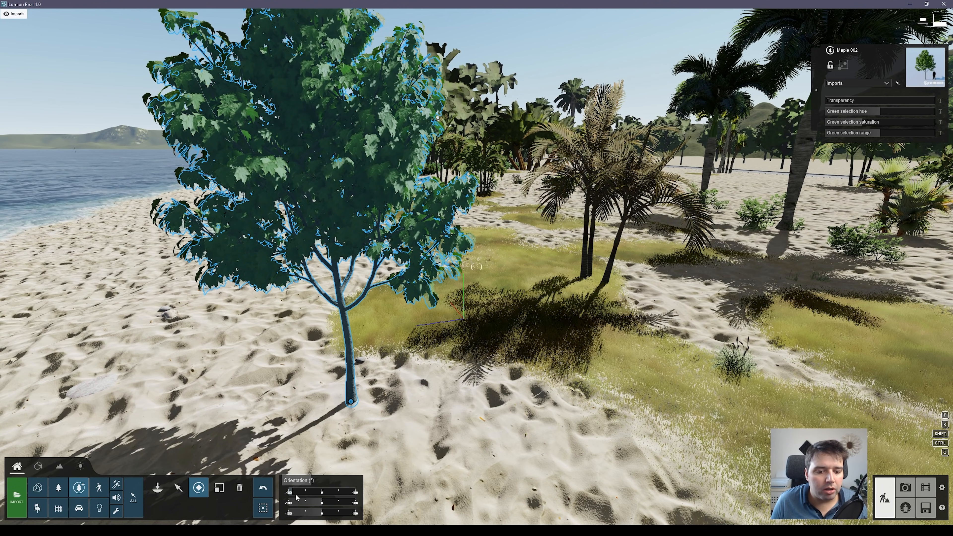
{"action": "left_click_drag", "start_coordinate": [294, 496], "coordinate": [320, 491]}
{"action": "right_click_drag", "start_coordinate": [319, 490], "coordinate": [323, 501]}
{"action": "right_click_drag", "start_coordinate": [476, 268], "coordinate": [547, 285]}
{"action": "key", "text": "s"}
{"action": "mouse_move", "coordinate": [323, 502]}
{"action": "left_mouse_down"}
{"action": "mouse_move", "coordinate": [338, 504]}
{"action": "mouse_move", "coordinate": [308, 512]}
{"action": "mouse_move", "coordinate": [319, 513]}
{"action": "left_mouse_up"}
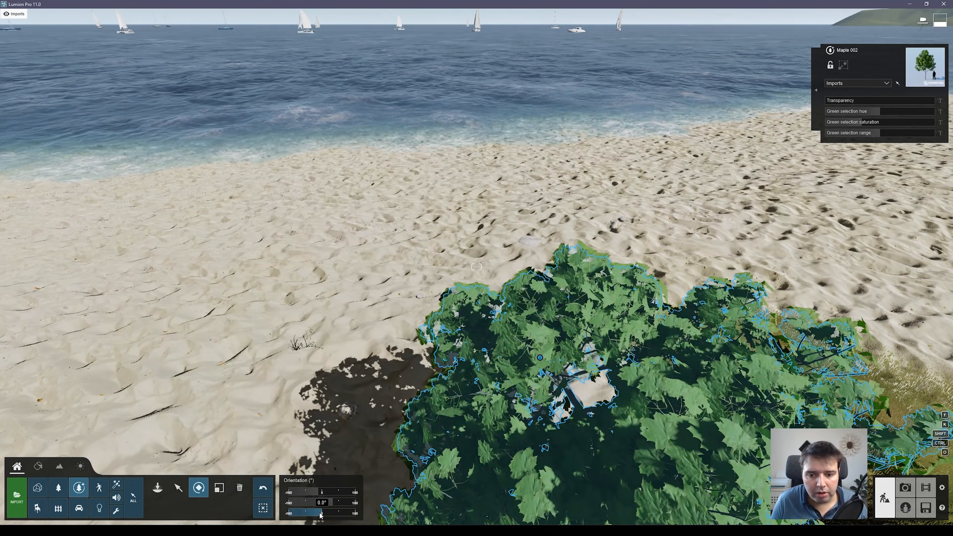
- Turn the Maple 002 tree to a heading of about -20° and readjust its pitch
{"action": "key", "text": "s"}
{"action": "right_click_drag", "start_coordinate": [476, 267], "coordinate": [360, 275]}
{"action": "key", "text": "e"}
{"action": "key", "text": "s"}
{"action": "key", "text": "d"}
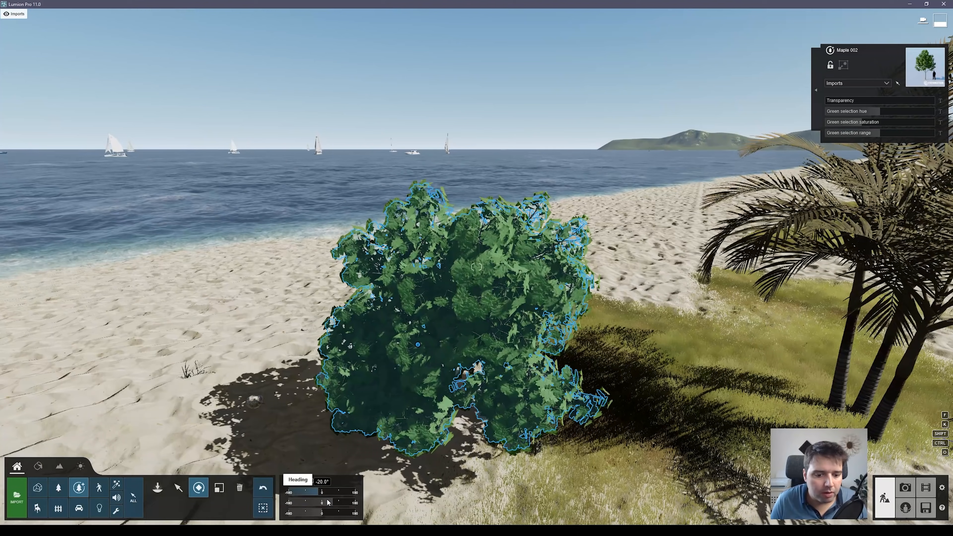
{"action": "left_click_drag", "start_coordinate": [328, 502], "coordinate": [325, 503]}
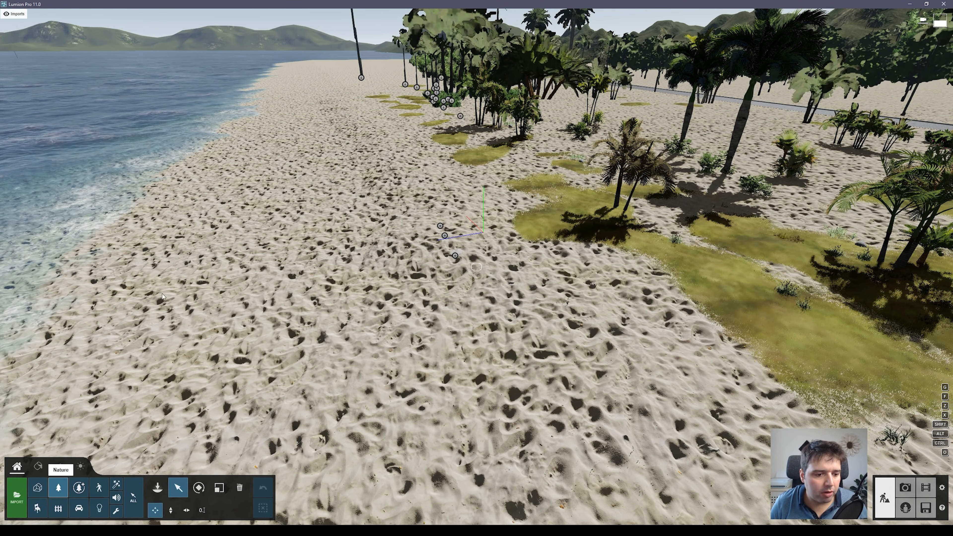
- Mass-place Bamboo1 Cluster RT plants along a line across the open sand, removing the other plant from the mix
{"action": "left_click", "coordinate": [58, 488]}
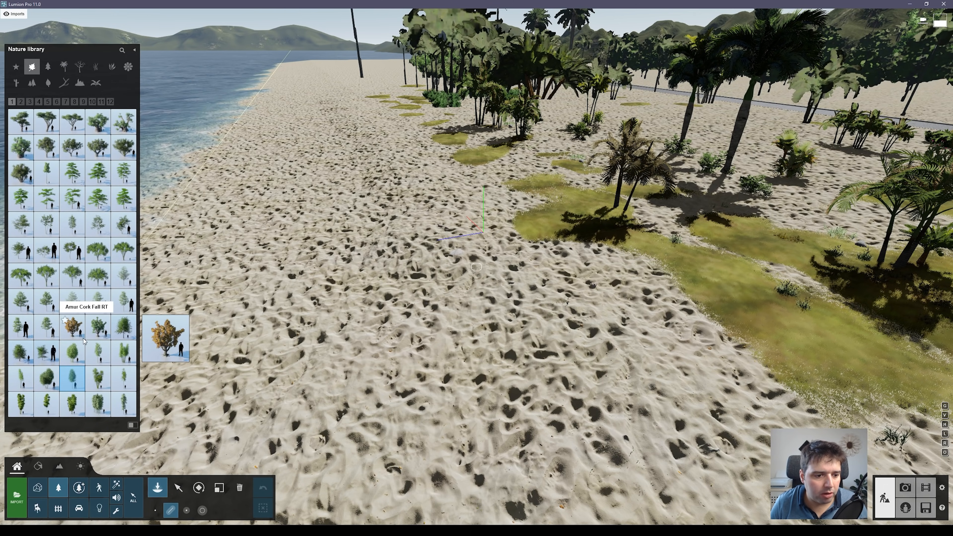
{"action": "left_click", "coordinate": [72, 352]}
{"action": "left_click", "coordinate": [358, 230]}
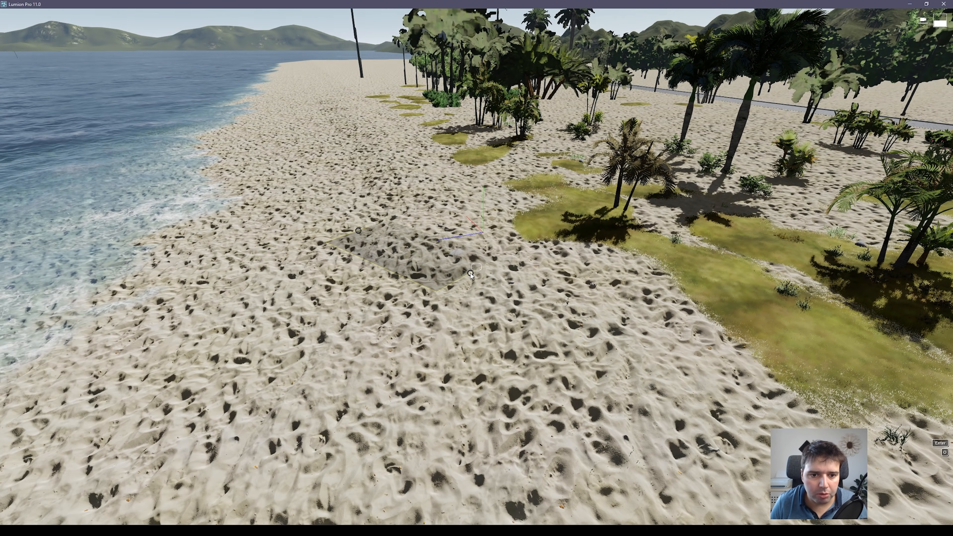
{"action": "left_click", "coordinate": [613, 403]}
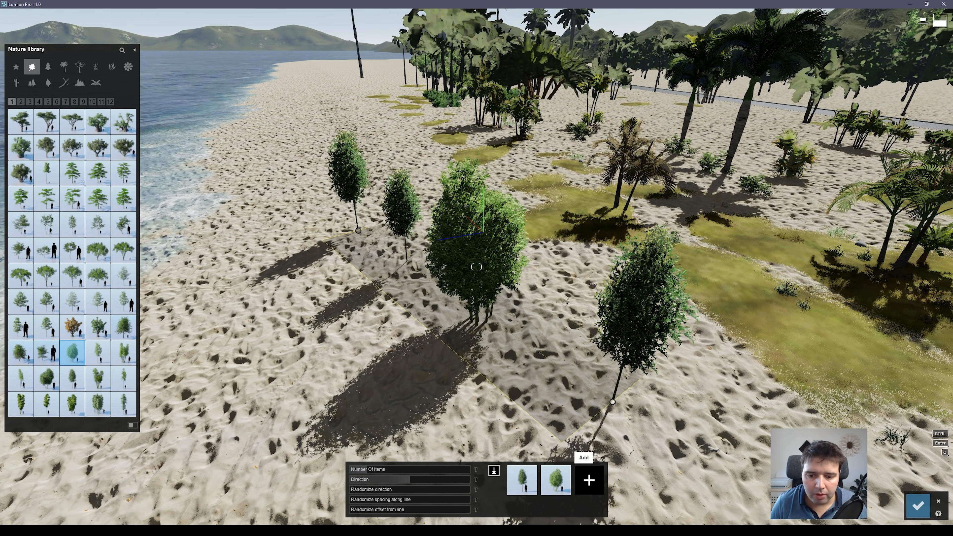
{"action": "left_click", "coordinate": [531, 471]}
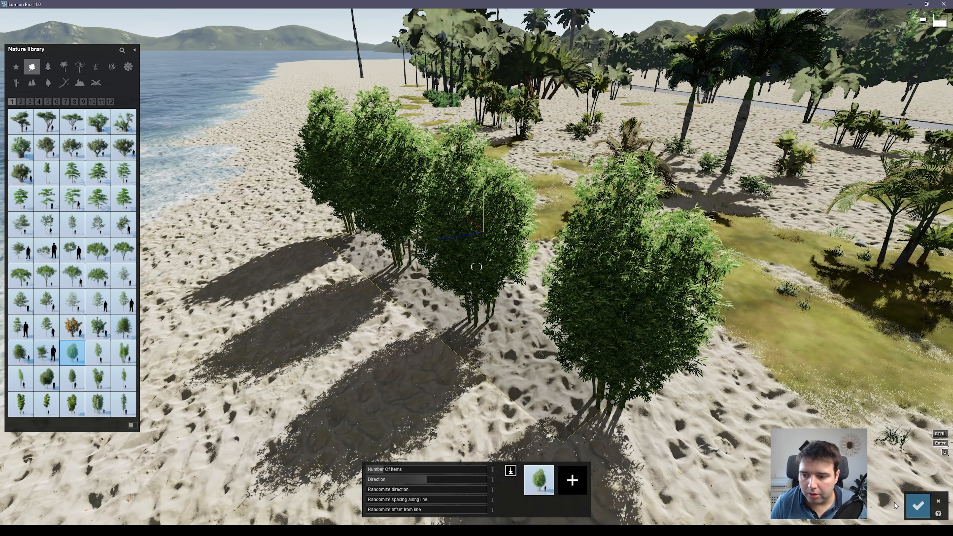
{"action": "left_click", "coordinate": [917, 505]}
- Select the nearest Bamboo1 Cluster RT and extend the selection to all objects in the same category
{"action": "left_click", "coordinate": [178, 487]}
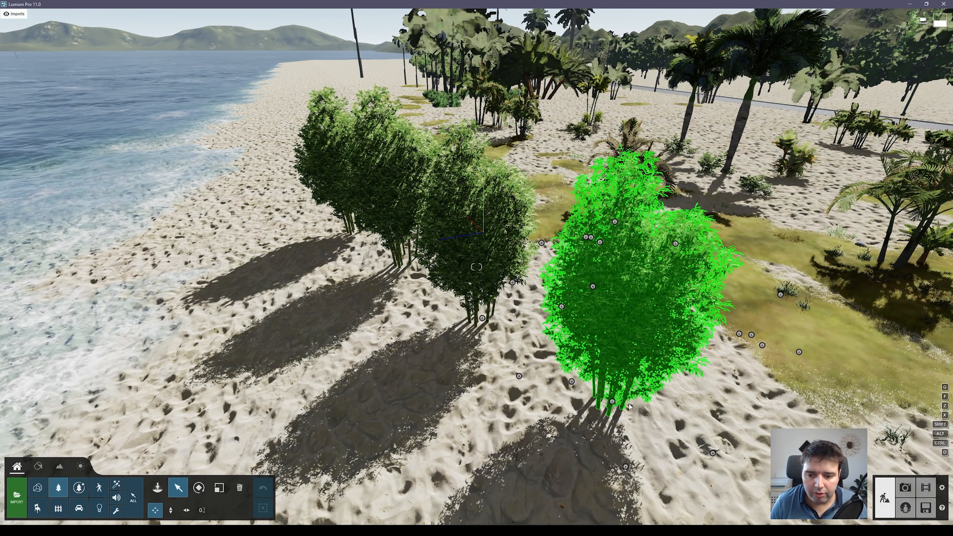
{"action": "left_click", "coordinate": [631, 399]}
{"action": "left_click", "coordinate": [792, 74]}
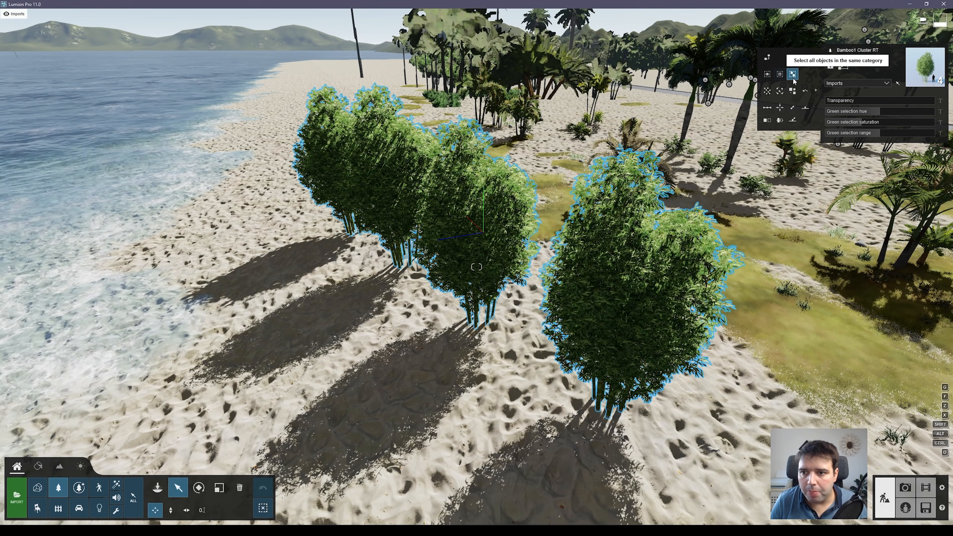
- Randomize the size of the selected bamboo clusters with a strong variation and apply it
{"action": "left_click", "coordinate": [792, 91]}
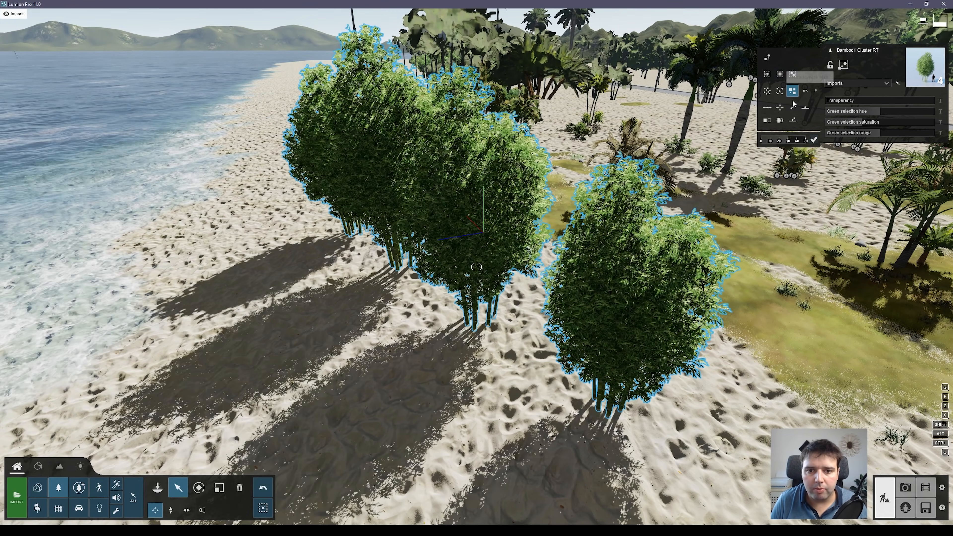
{"action": "left_click", "coordinate": [789, 141]}
{"action": "left_click_drag", "start_coordinate": [787, 141], "coordinate": [767, 142]}
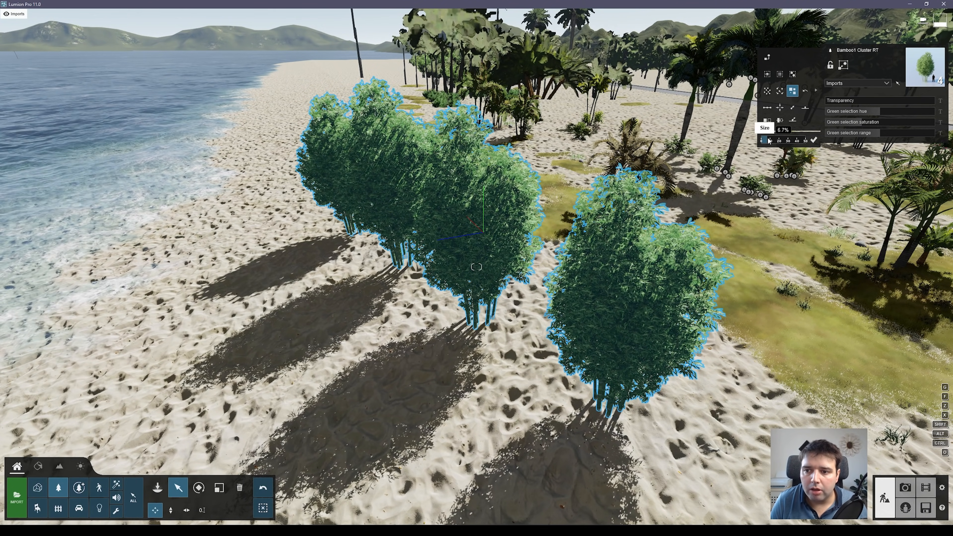
{"action": "left_click", "coordinate": [768, 142]}
{"action": "left_click", "coordinate": [767, 141]}
{"action": "left_click", "coordinate": [768, 142]}
{"action": "left_click_drag", "start_coordinate": [770, 141], "coordinate": [808, 141]}
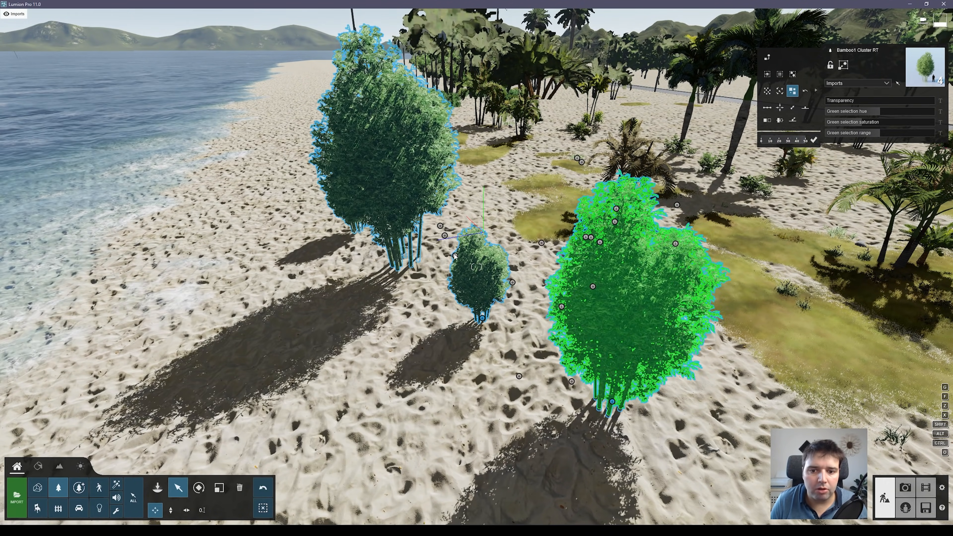
{"action": "left_click", "coordinate": [813, 140]}
{"action": "right_click_drag", "start_coordinate": [502, 143], "coordinate": [438, 288]}
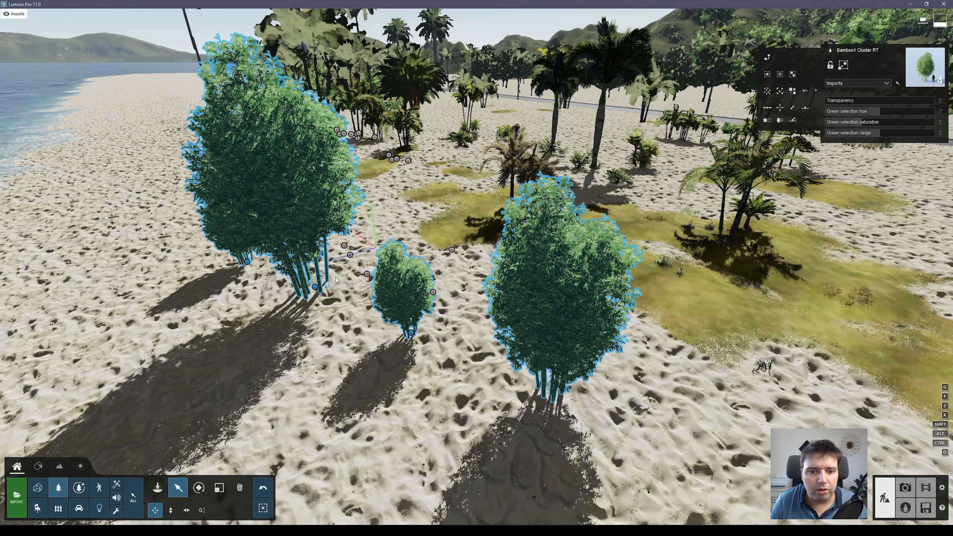
{"action": "right_click_drag", "start_coordinate": [403, 143], "coordinate": [355, 60]}
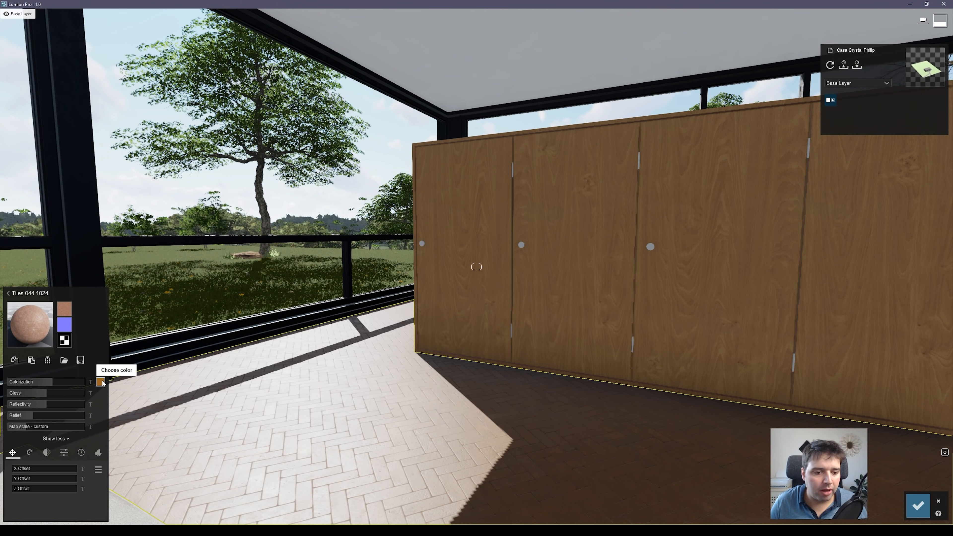
- Tint the Tiles 044 1024 floor material a dark teal using the colorization colour
{"action": "left_click", "coordinate": [101, 382]}
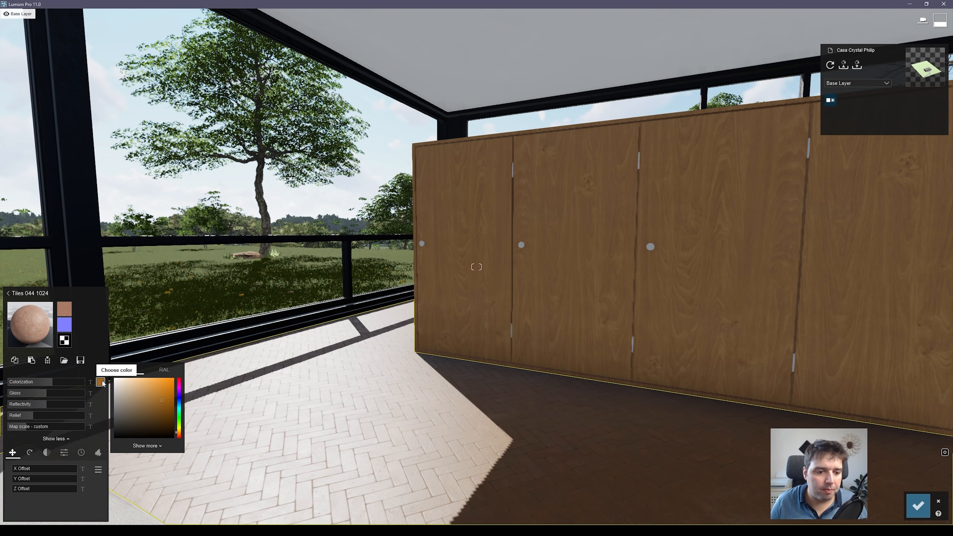
{"action": "key", "text": "w"}
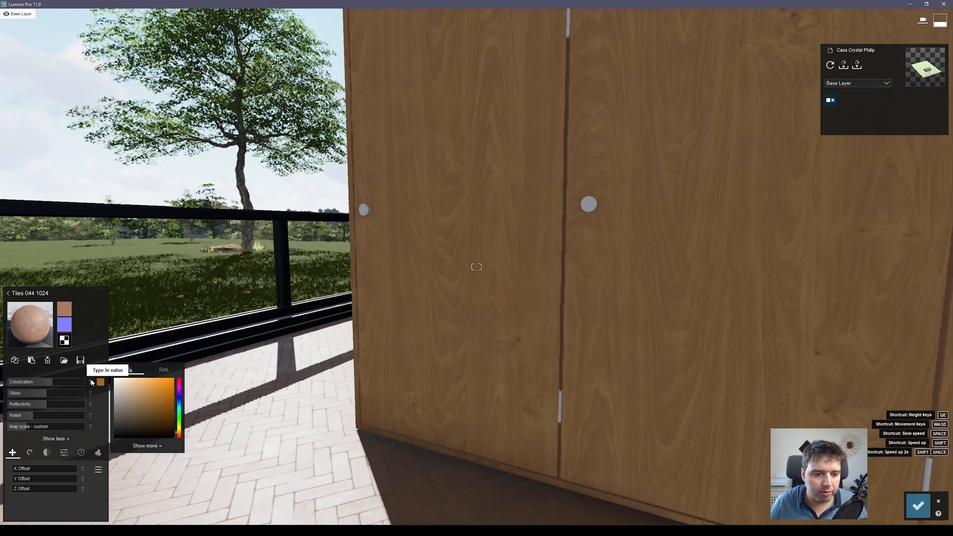
{"action": "key", "text": "s"}
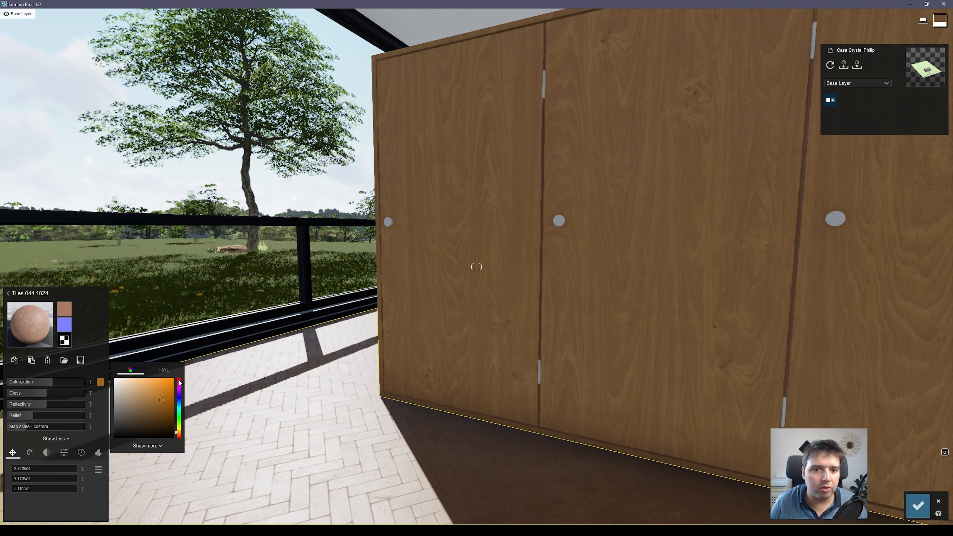
{"action": "left_click_drag", "start_coordinate": [180, 415], "coordinate": [145, 422]}
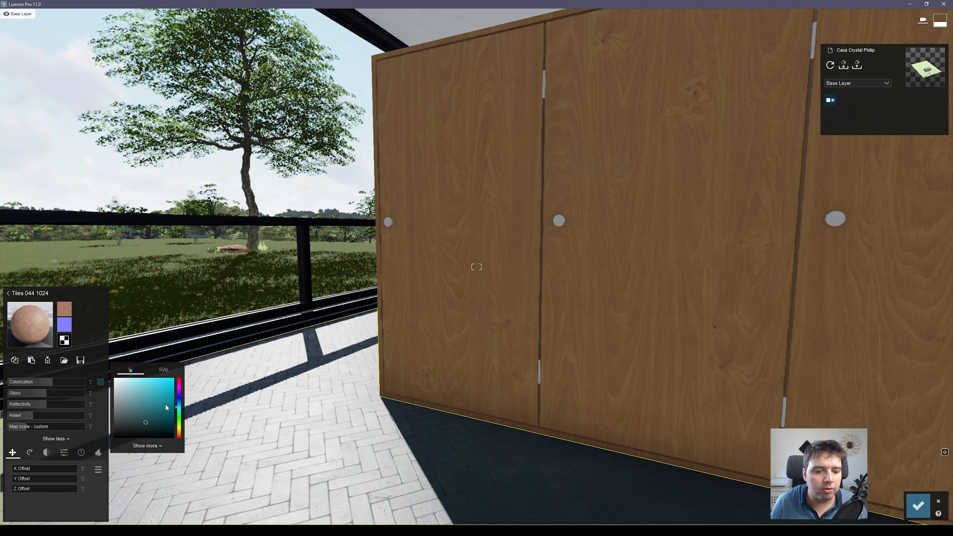
- Show the numeric colour values and set the floor tiles' colour to RGB 128, 128, 128
{"action": "left_click", "coordinate": [159, 446]}
{"action": "left_click", "coordinate": [135, 485]}
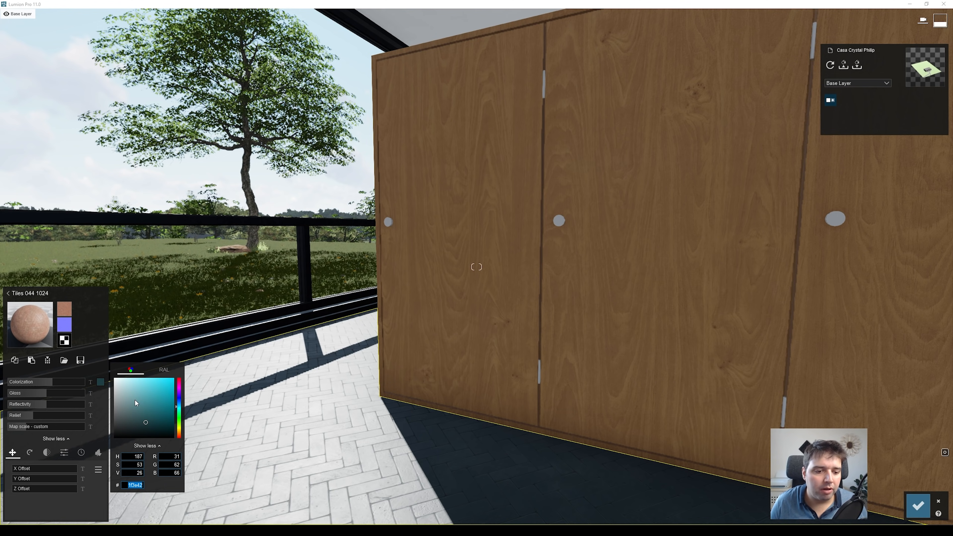
{"action": "left_click", "coordinate": [151, 413]}
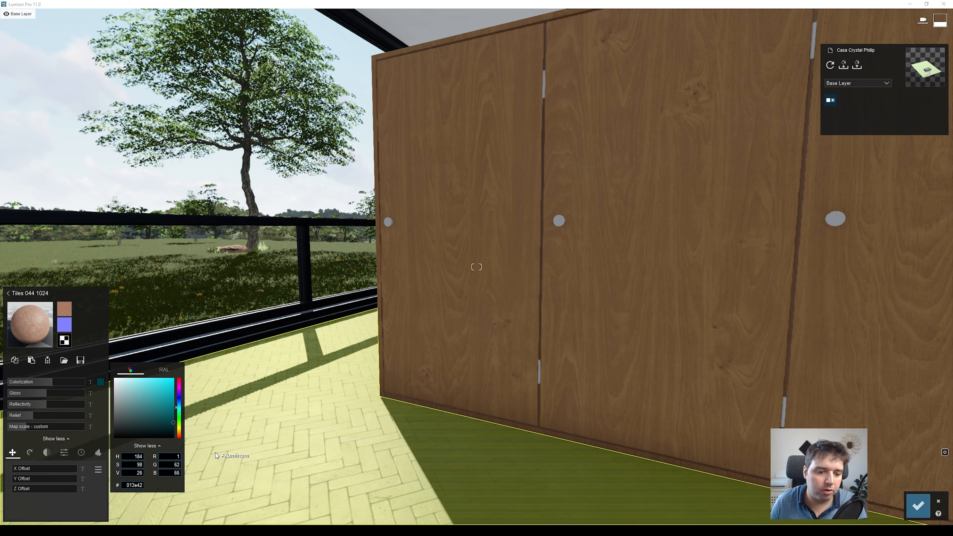
{"action": "type", "text": "2"}
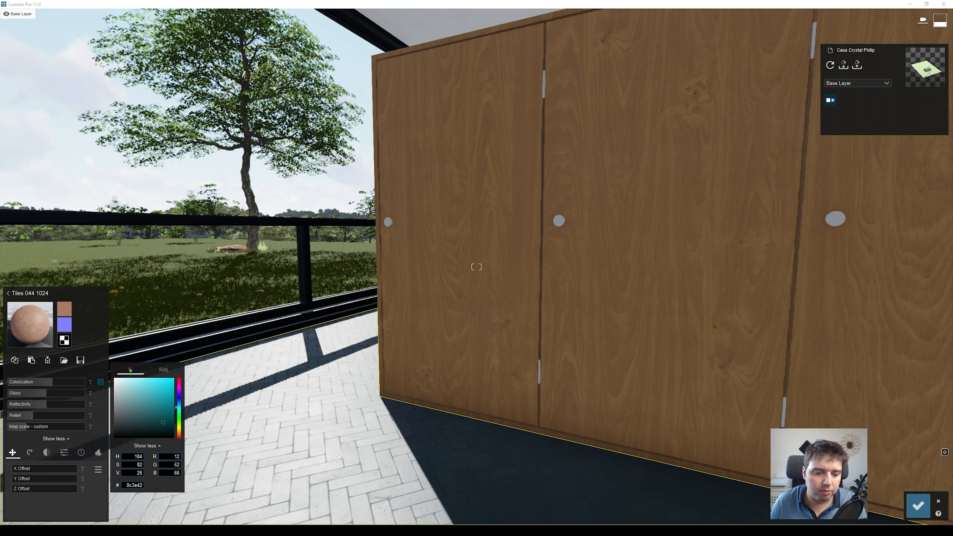
{"action": "type", "text": "8"}
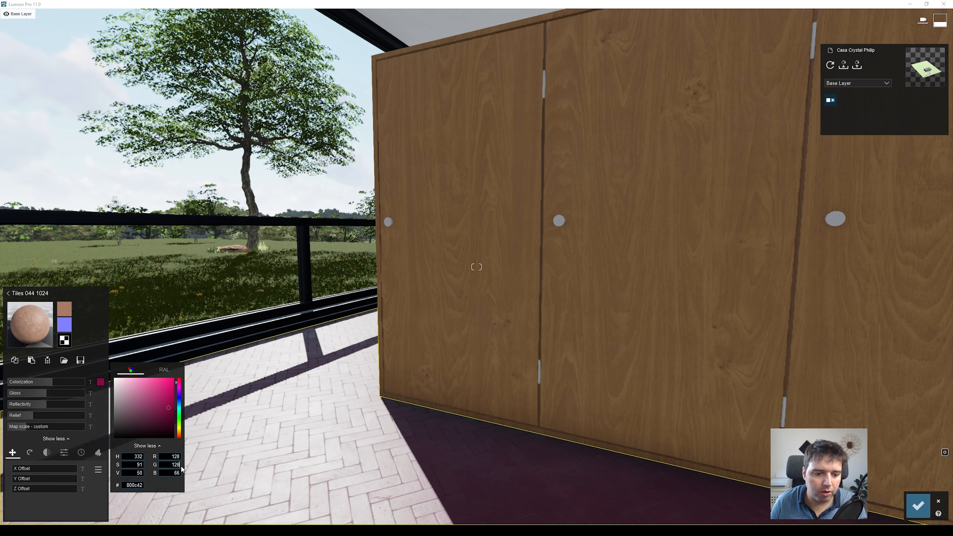
{"action": "key", "text": "Tab"}
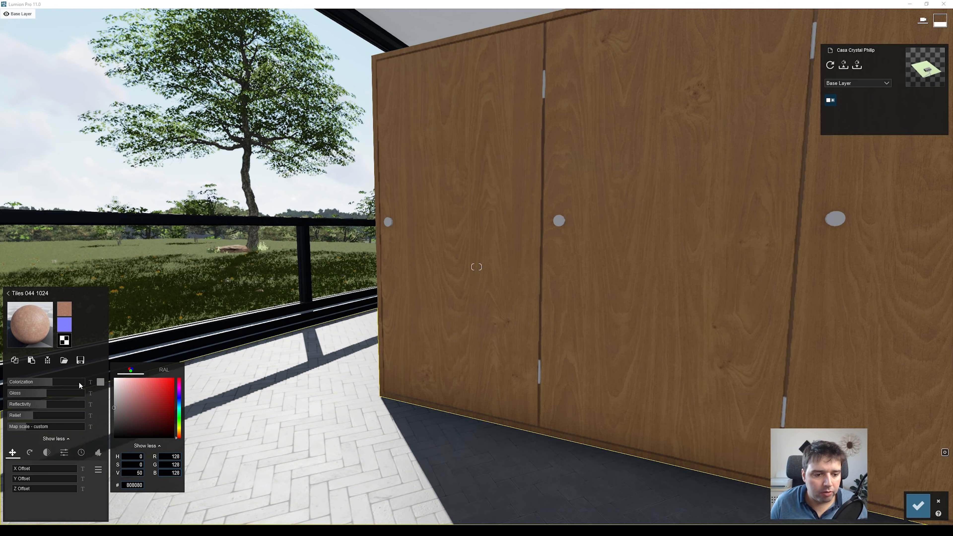
- Raise the floor tiles' Colorization to its maximum and bring up the colour choices for the tint
{"action": "left_click_drag", "start_coordinate": [53, 382], "coordinate": [104, 384]}
{"action": "right_click_drag", "start_coordinate": [244, 398], "coordinate": [78, 373]}
{"action": "left_click", "coordinate": [100, 382]}
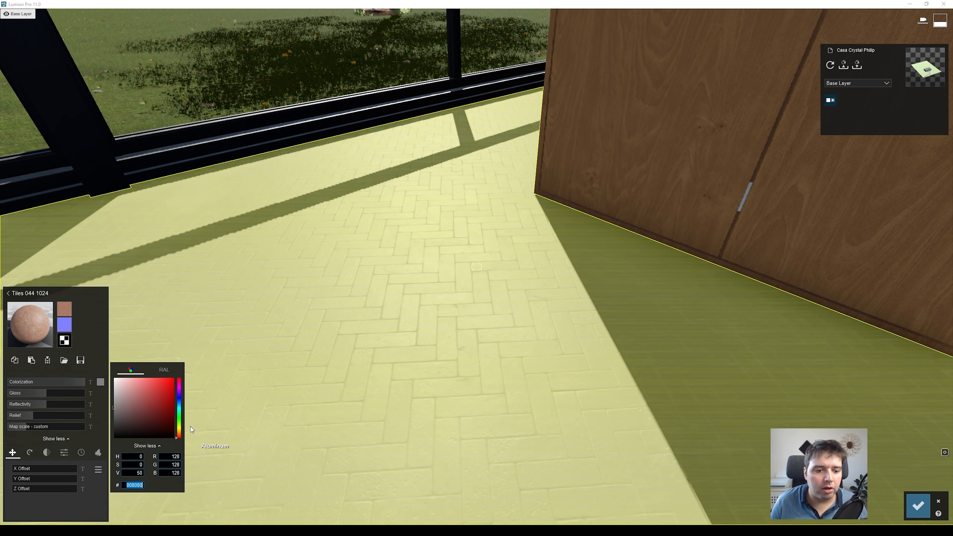
- Switch the floor tiles' tint to RAL colours and pick a near-black from the White/Black range
{"action": "left_click", "coordinate": [167, 371]}
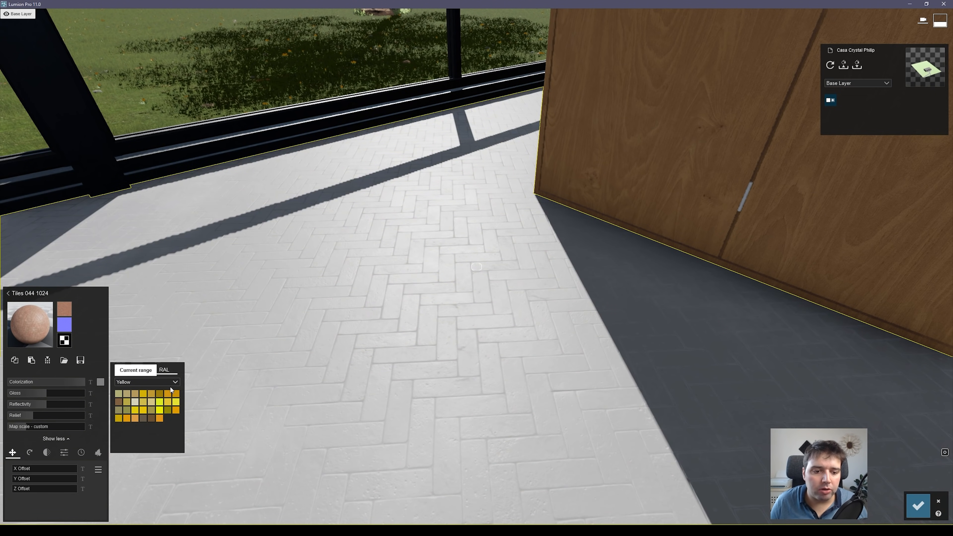
{"action": "left_click", "coordinate": [164, 381]}
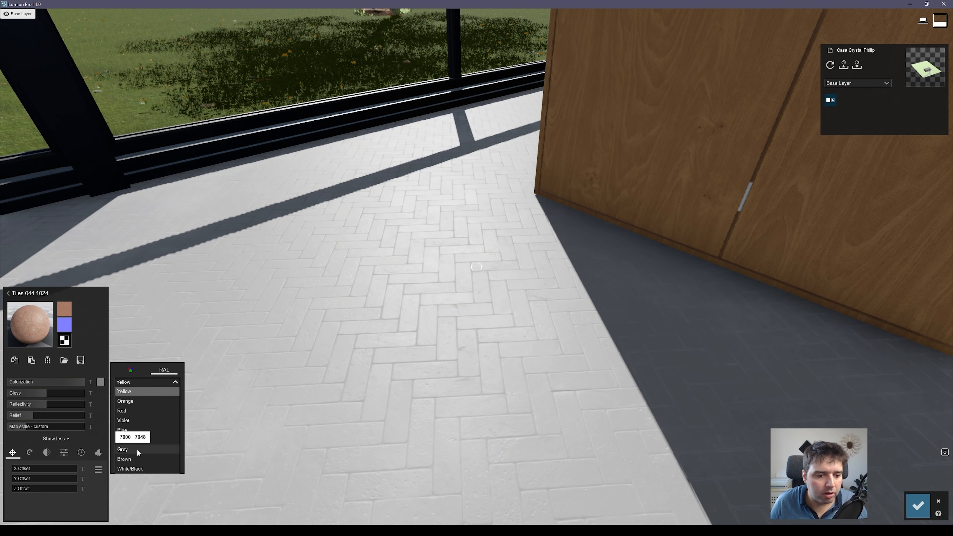
{"action": "left_click", "coordinate": [136, 468]}
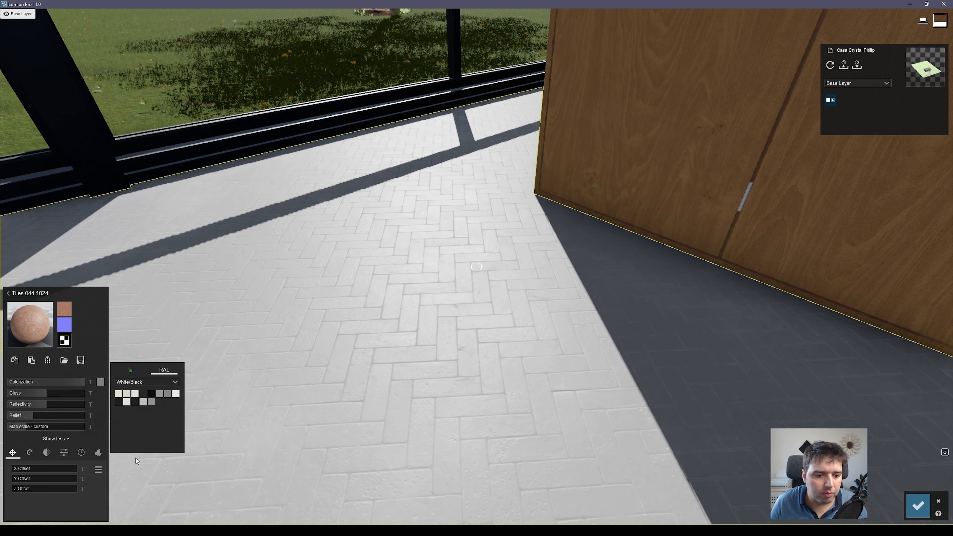
{"action": "left_click", "coordinate": [146, 395]}
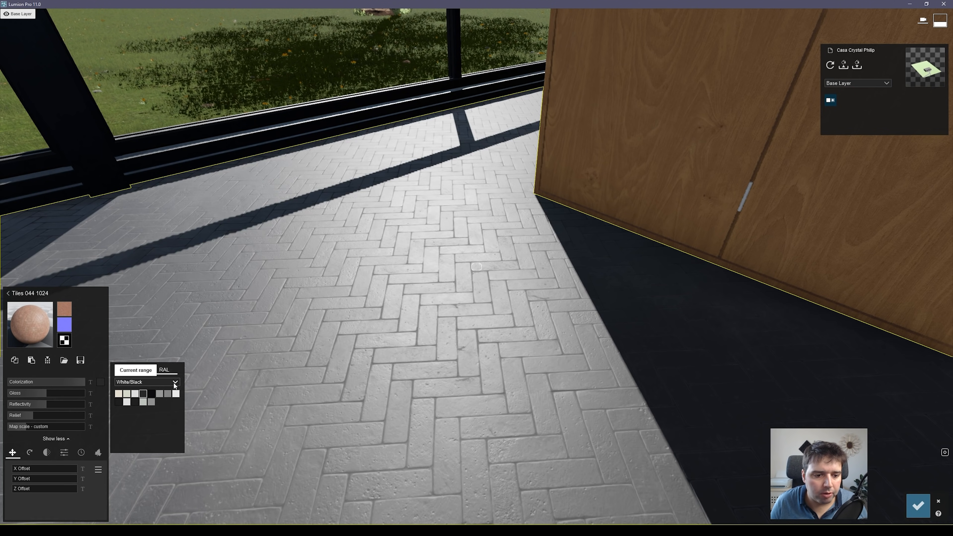
- Change the RAL range to Yellow and apply RAL 1034 to the floor tiles
{"action": "left_click", "coordinate": [170, 383]}
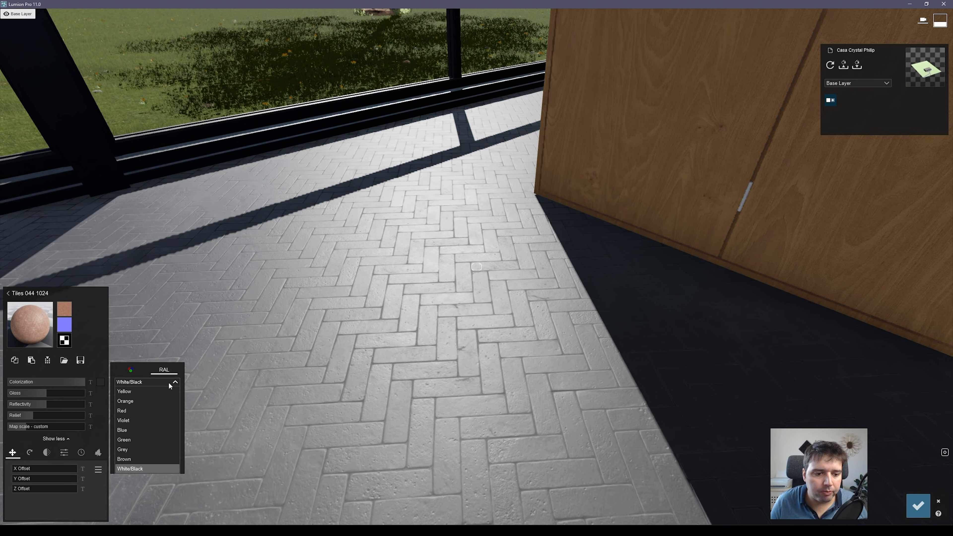
{"action": "left_click", "coordinate": [127, 392]}
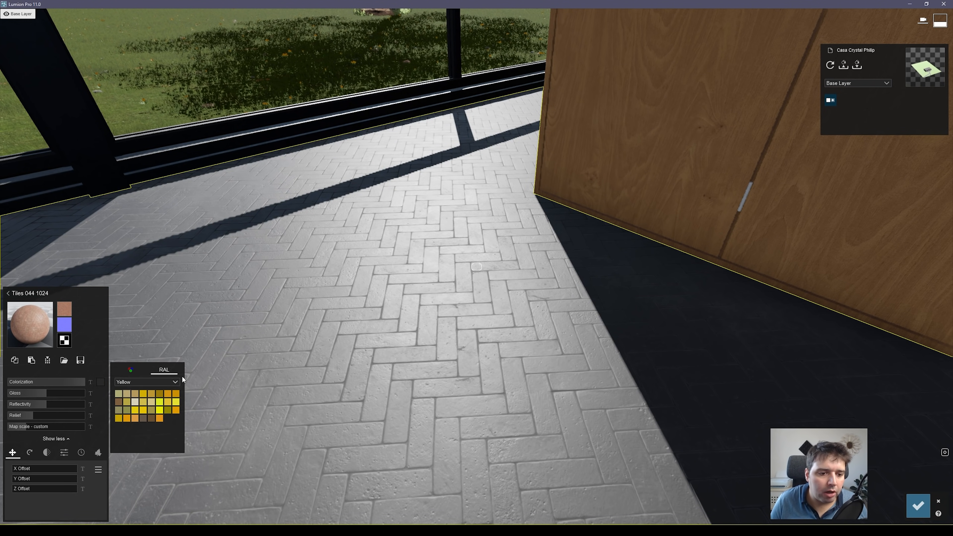
{"action": "left_click", "coordinate": [135, 417]}
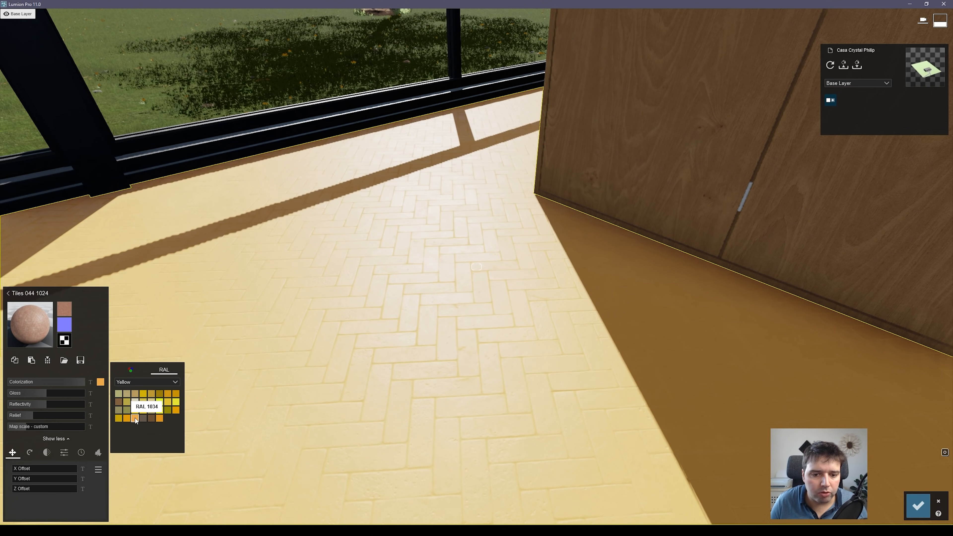
- Apply a darker golden RAL yellow to the floor tiles and reduce their Colorization
{"action": "right_click_drag", "start_coordinate": [136, 419], "coordinate": [176, 415]}
{"action": "key", "text": "a"}
{"action": "key", "text": "d"}
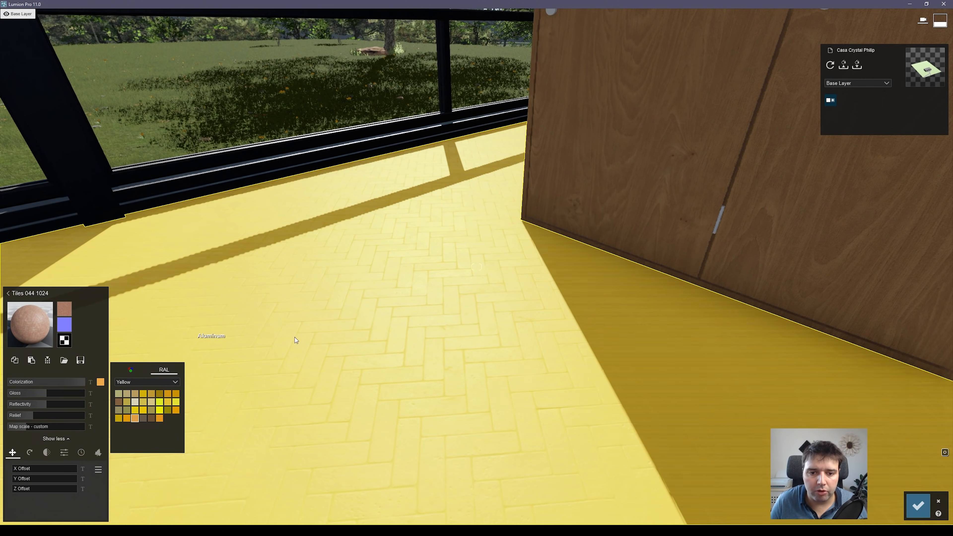
{"action": "left_click", "coordinate": [160, 393]}
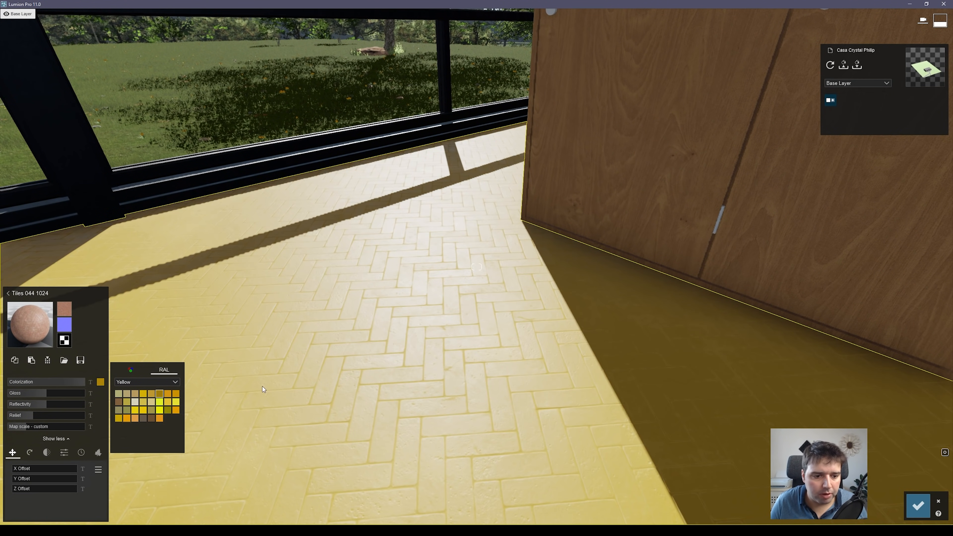
{"action": "left_click_drag", "start_coordinate": [67, 381], "coordinate": [32, 381]}
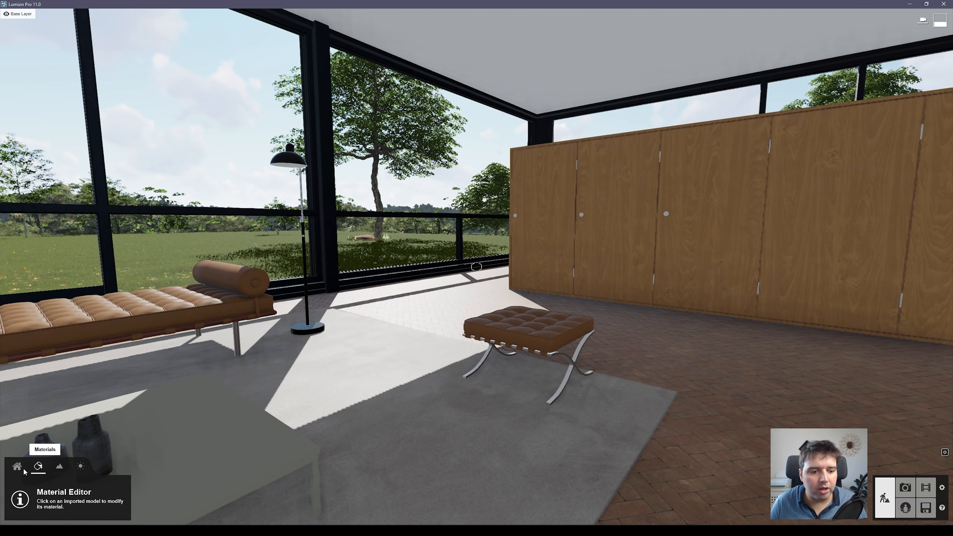
- Place a Lamp24 light from the Lights library on the leather ottoman
{"action": "left_click", "coordinate": [17, 466]}
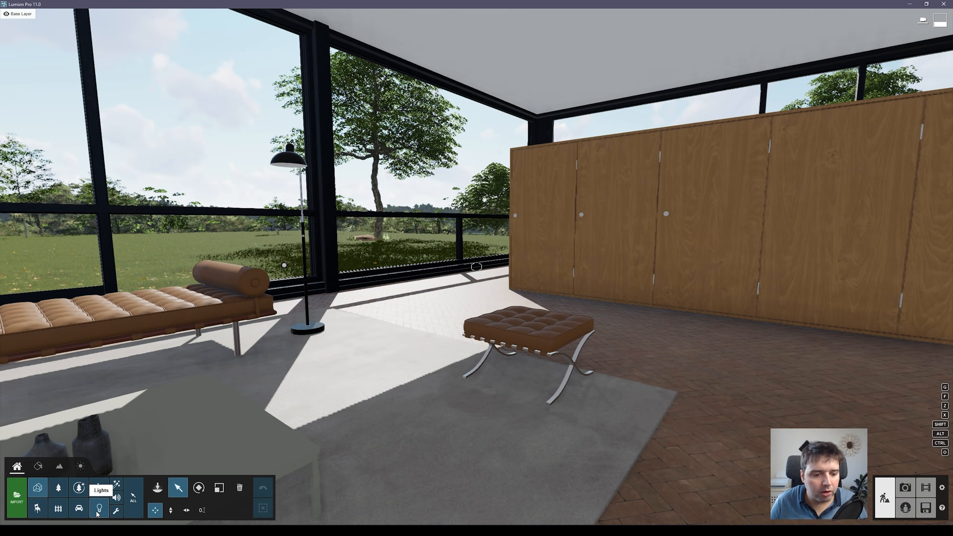
{"action": "left_click", "coordinate": [98, 512]}
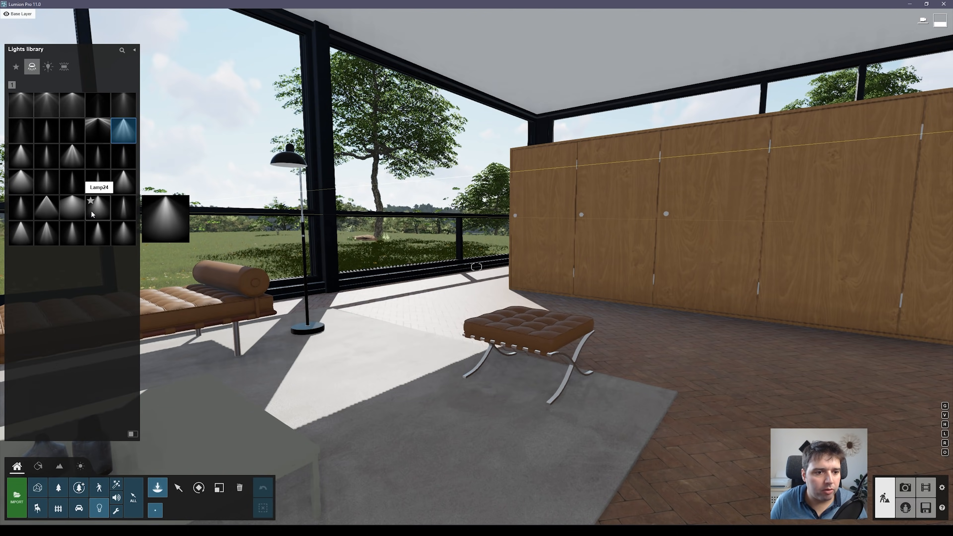
{"action": "left_click", "coordinate": [101, 208]}
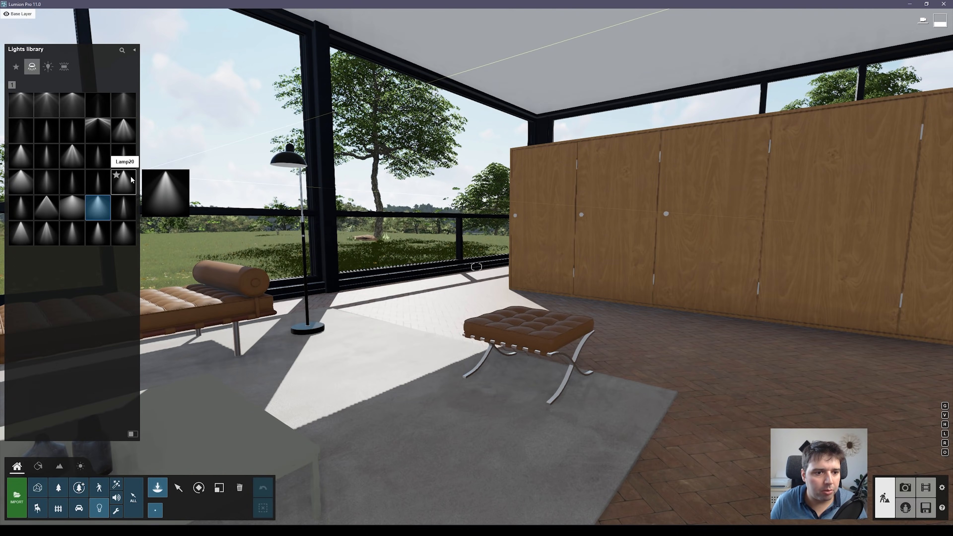
{"action": "left_click", "coordinate": [529, 317]}
- Raise the Lamp24 light above the ottoman up towards the ceiling and set its Shadows to High
{"action": "key", "text": "h"}
{"action": "left_click_drag", "start_coordinate": [529, 317], "coordinate": [531, 266]}
{"action": "left_click", "coordinate": [904, 155]}
{"action": "key", "text": "w"}
{"action": "right_click_drag", "start_coordinate": [769, 212], "coordinate": [777, 155]}
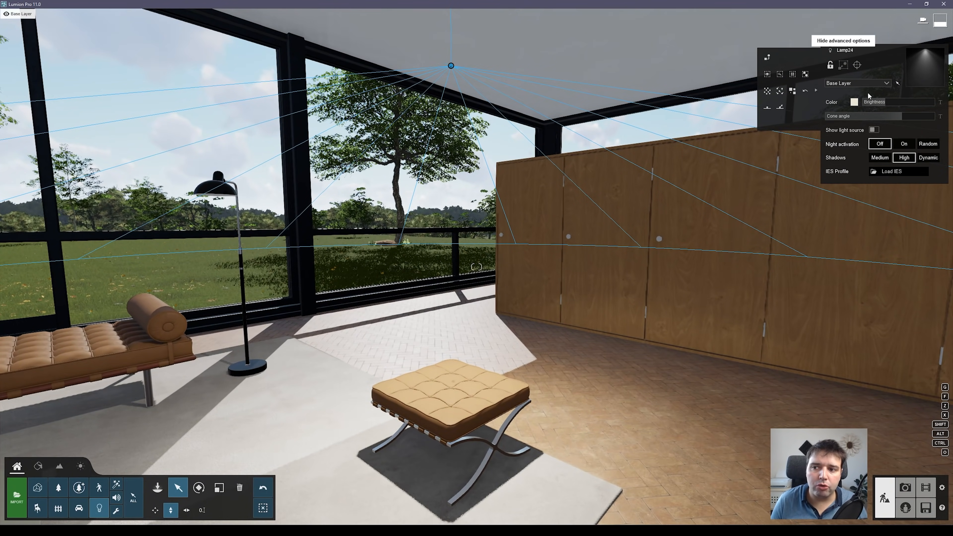
- Set the Lamp24 light's colour to a pale beige shade from the RAL Yellow range and show it in the RGB picker
{"action": "left_click", "coordinate": [853, 102]}
{"action": "left_click", "coordinate": [733, 52]}
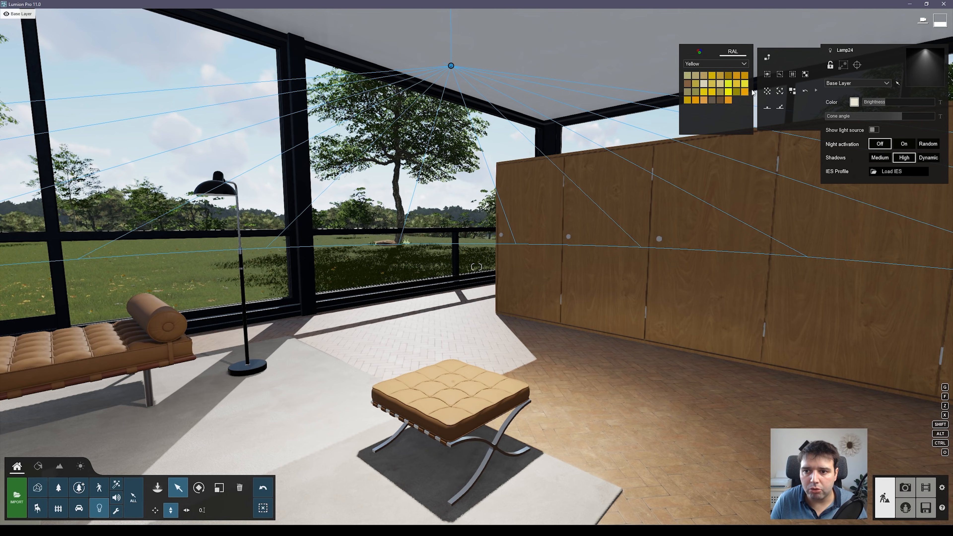
{"action": "left_click", "coordinate": [737, 86]}
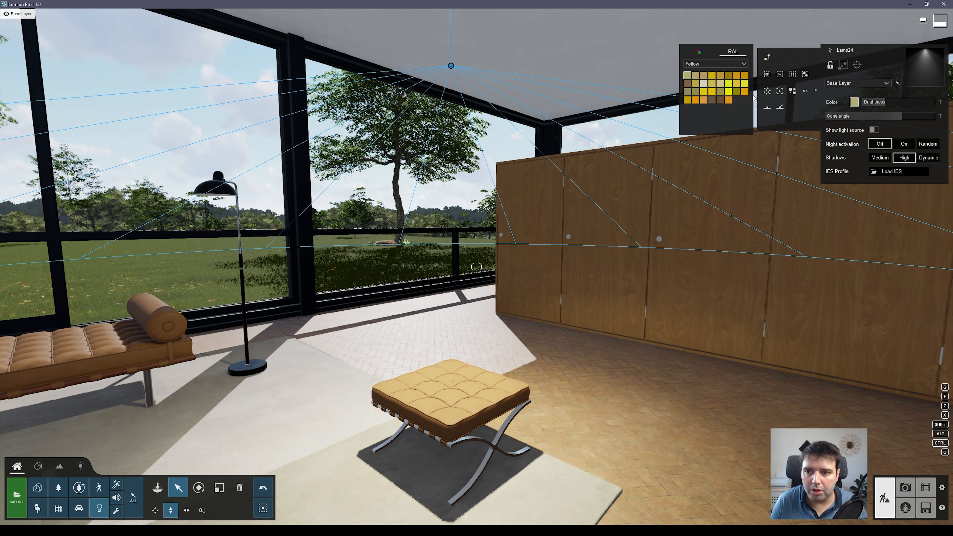
{"action": "left_click", "coordinate": [706, 50]}
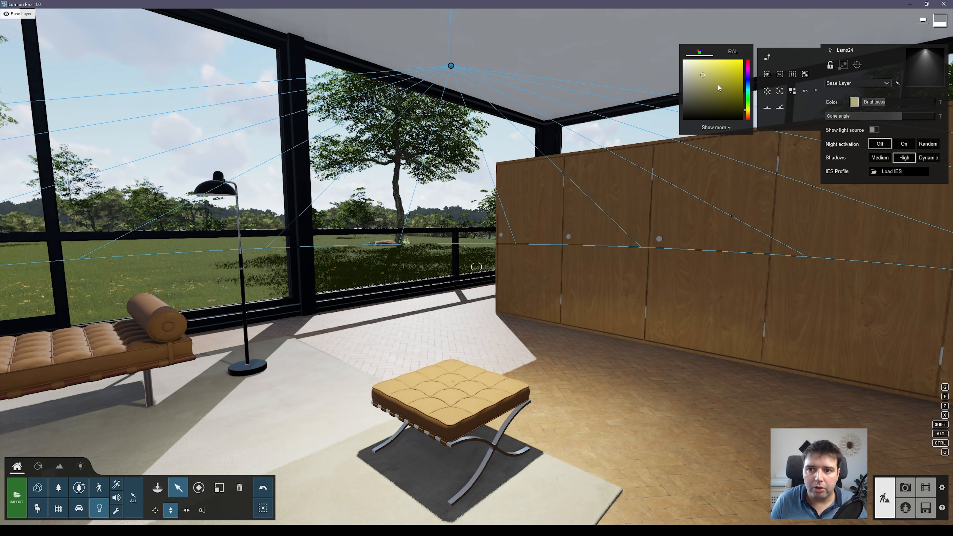
- Switch to Photo mode, open the 2 - Ext Hill Evening shot and bring the camera inside the house to the leather ottoman
{"action": "left_click", "coordinate": [904, 487]}
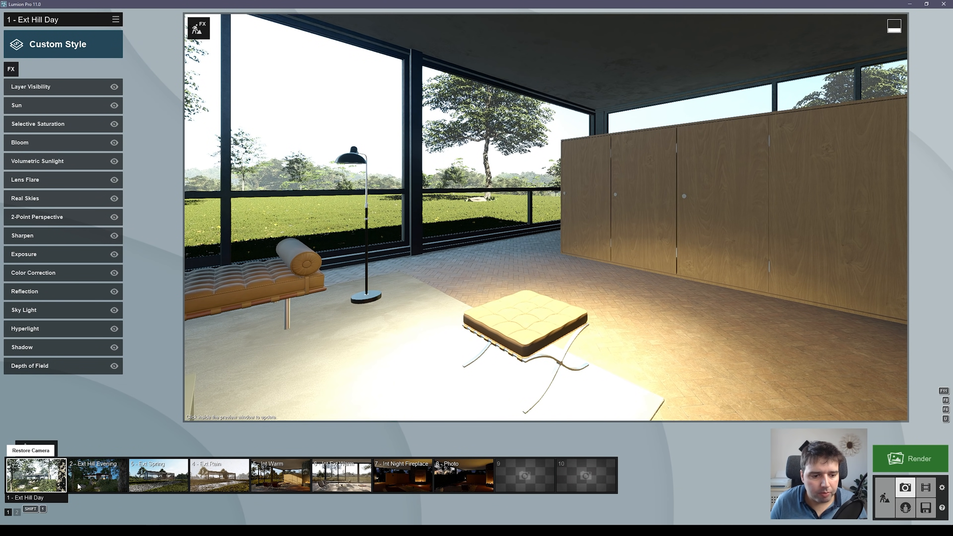
{"action": "left_click", "coordinate": [102, 472]}
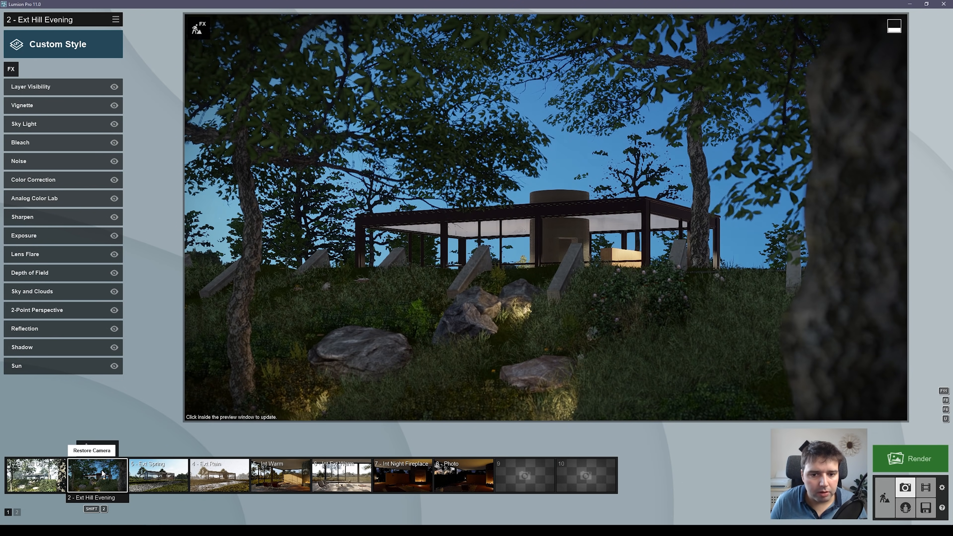
{"action": "key", "text": "w"}
{"action": "right_click_drag", "start_coordinate": [461, 322], "coordinate": [596, 360]}
{"action": "key", "text": "w"}
{"action": "key", "text": "w"}
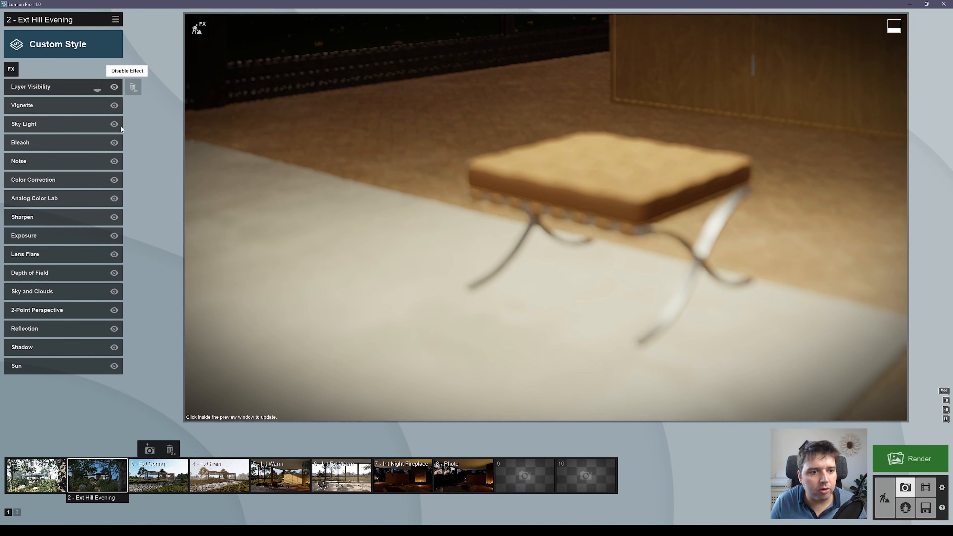
- Disable the Depth of Field effect and frame the ottoman together with the carpet and floor lamp
{"action": "left_click", "coordinate": [114, 272]}
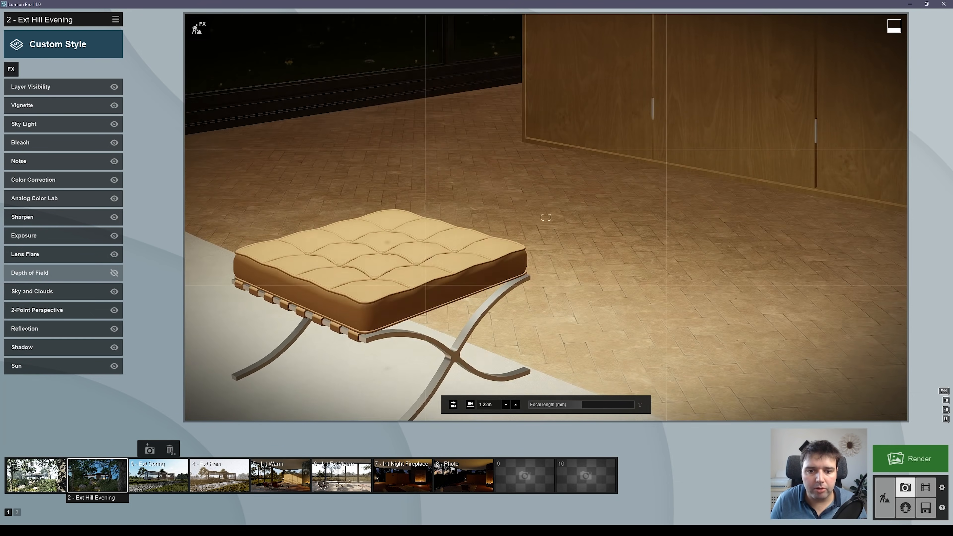
{"action": "key", "text": "s"}
{"action": "right_click_drag", "start_coordinate": [546, 218], "coordinate": [540, 180]}
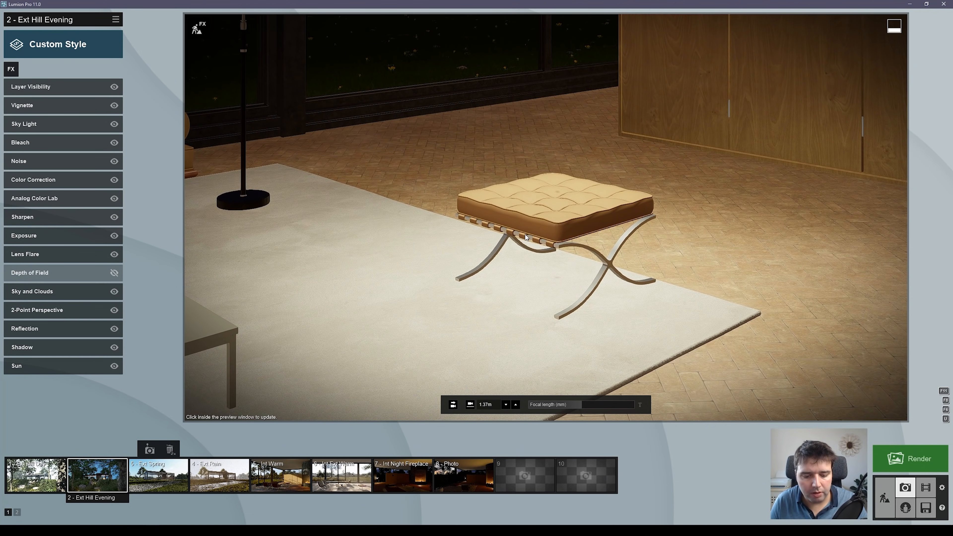
{"action": "right_click_drag", "start_coordinate": [546, 217], "coordinate": [546, 208]}
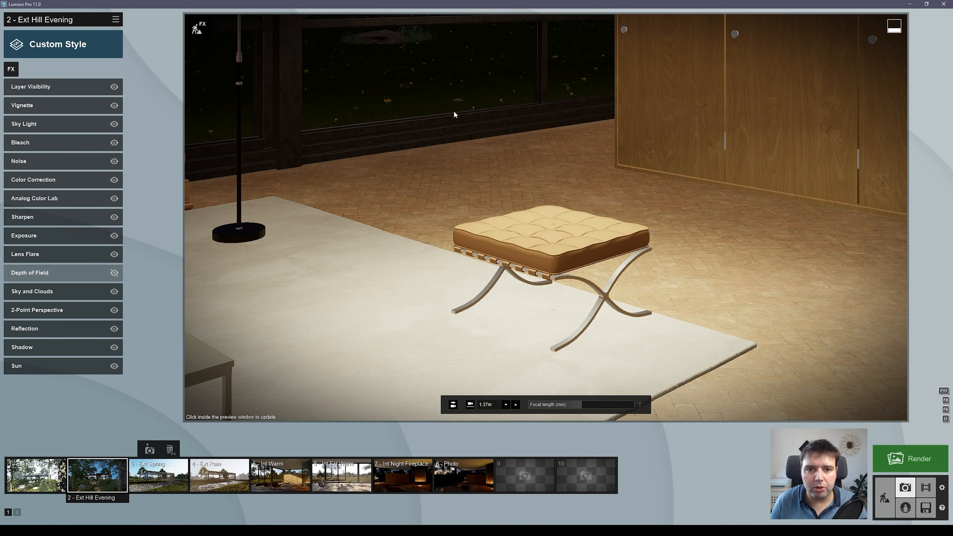
{"action": "left_click", "coordinate": [507, 238]}
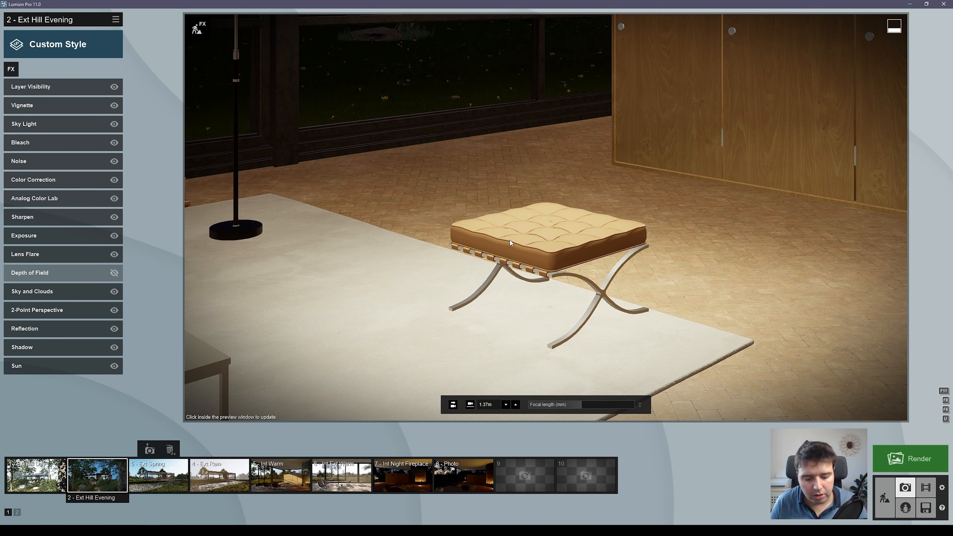
{"action": "key", "text": "F8"}
{"action": "right_click_drag", "start_coordinate": [510, 240], "coordinate": [519, 232]}
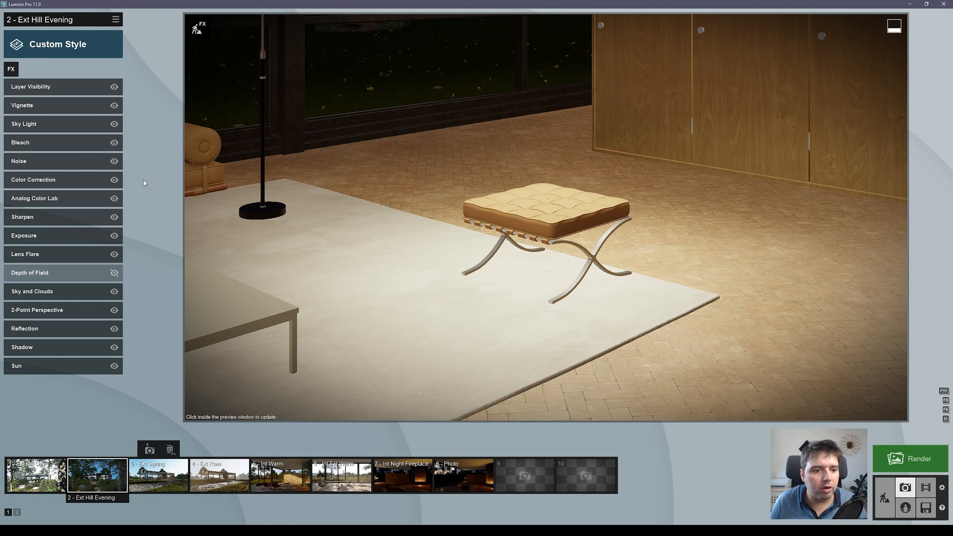
- In the Shadow effect, set the shadow type to Normal and turn on Soft shadows and Fine detail shadows
{"action": "left_click", "coordinate": [38, 346]}
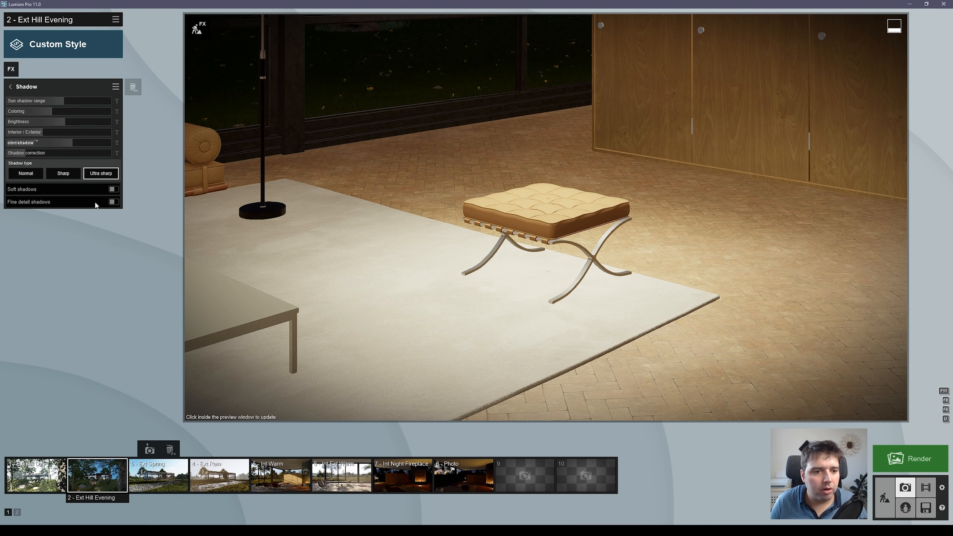
{"action": "left_click", "coordinate": [112, 190]}
{"action": "left_click", "coordinate": [23, 173]}
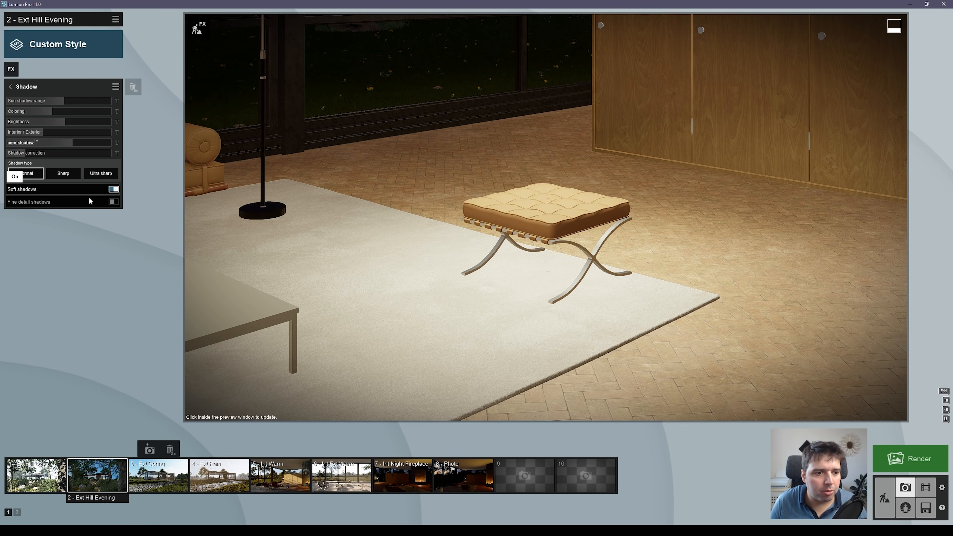
{"action": "left_click", "coordinate": [113, 201]}
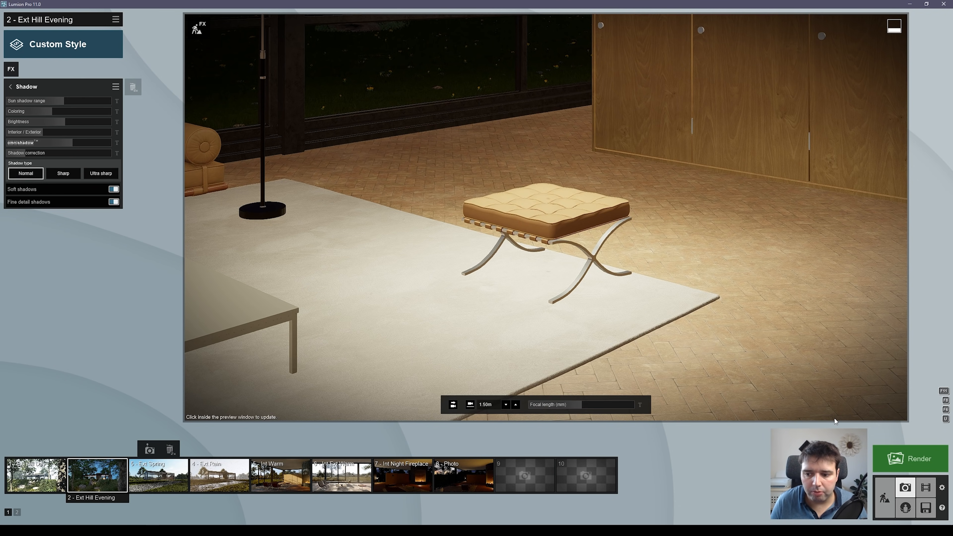
- Update the photo preview and render the current shot at Desktop size, 1920x1080
{"action": "left_click", "coordinate": [817, 376]}
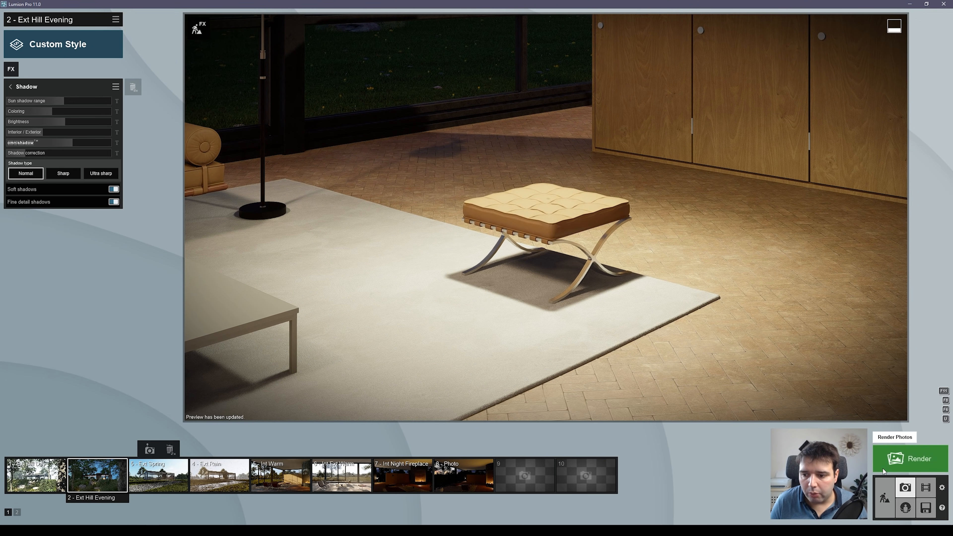
{"action": "left_click", "coordinate": [898, 462]}
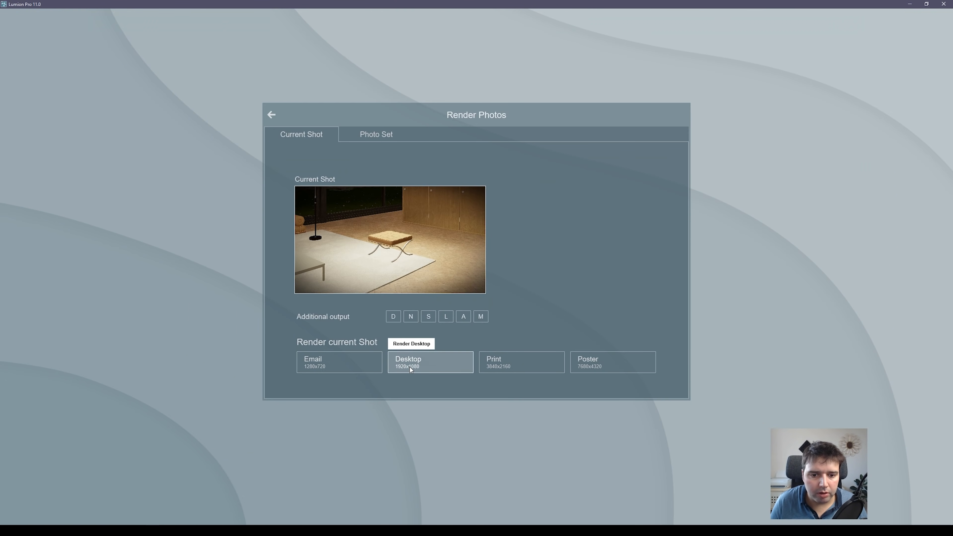
{"action": "left_click", "coordinate": [417, 361]}
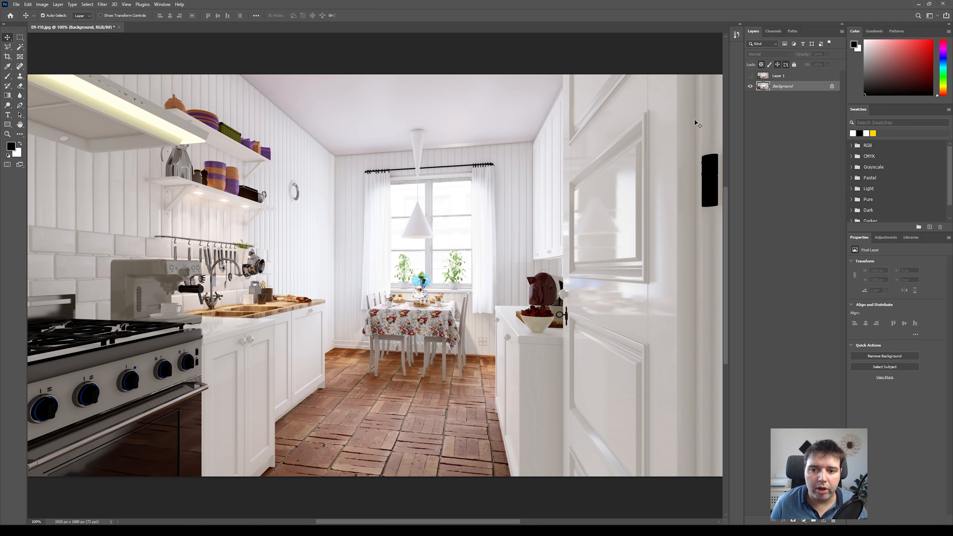
- In Photoshop, toggle the visibility of Layer 1 over the Background to compare the two kitchen renders, including a closer look at the dining table
{"action": "left_click", "coordinate": [750, 76]}
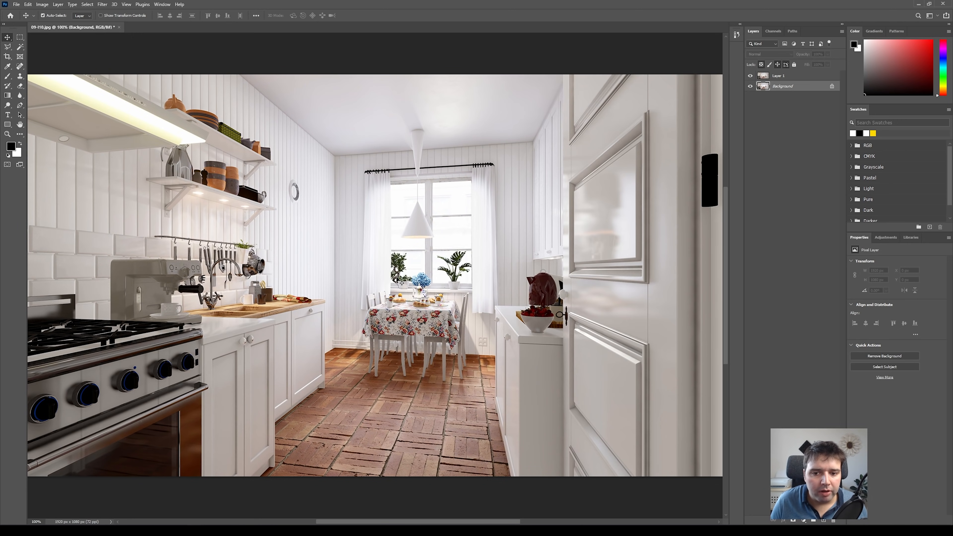
{"action": "key", "text": "ctrl+plus"}
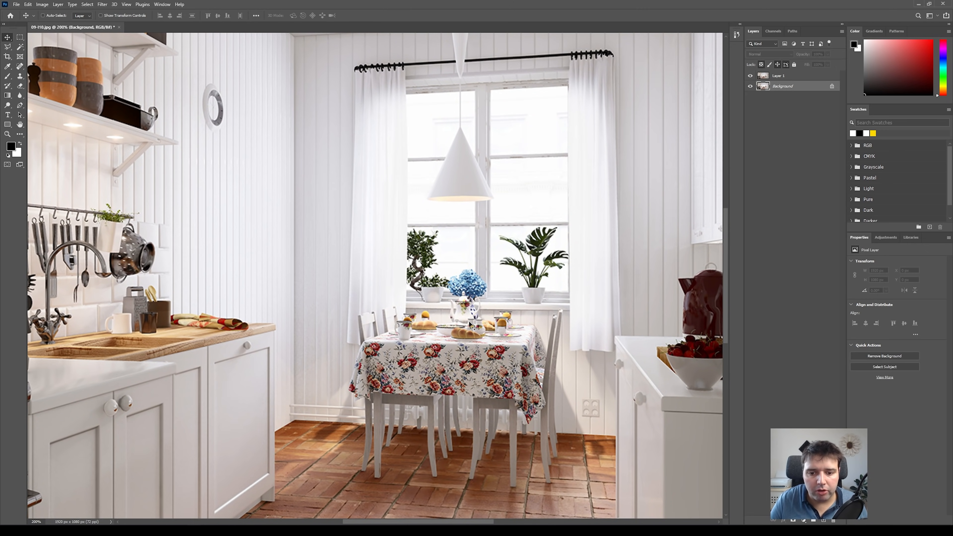
{"action": "key", "text": "ctrl+minus"}
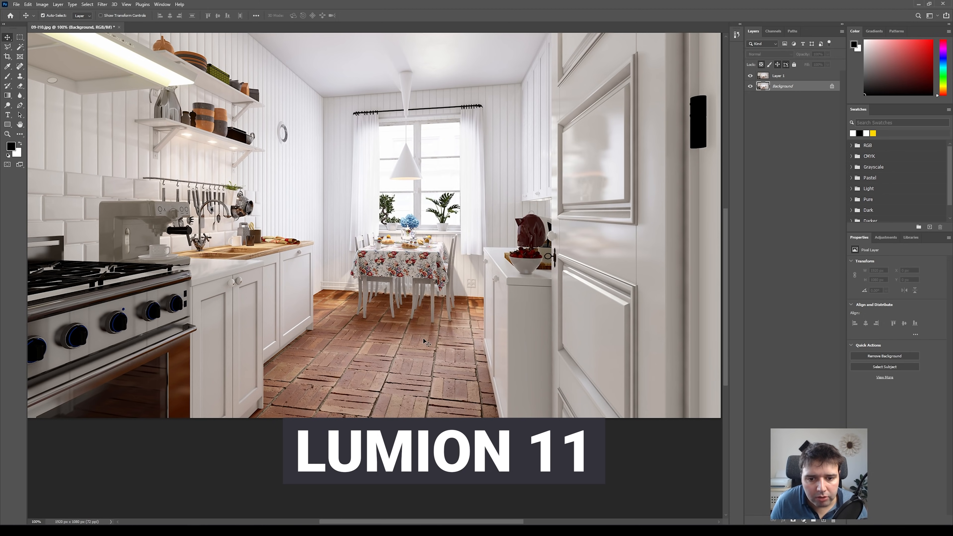
{"action": "left_click", "coordinate": [750, 76]}
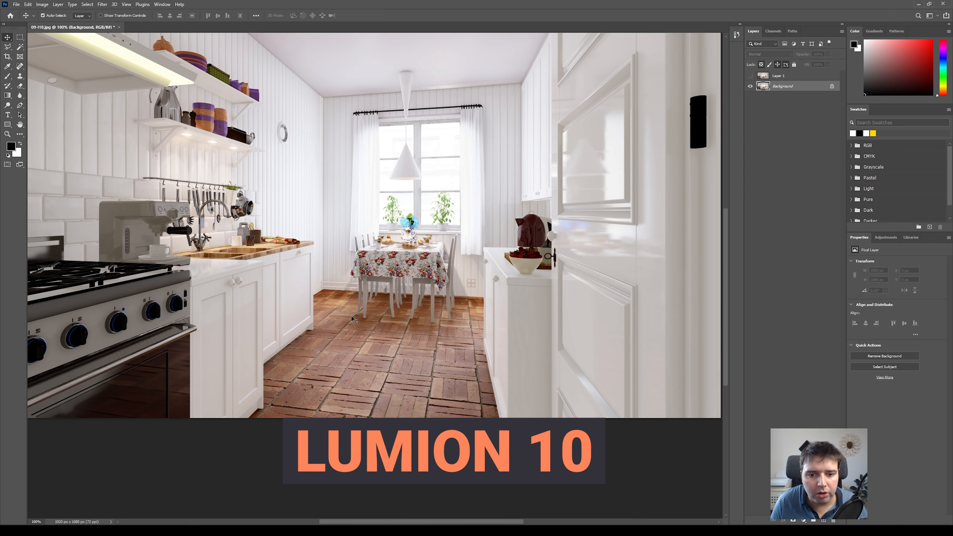
{"action": "left_click", "coordinate": [750, 76]}
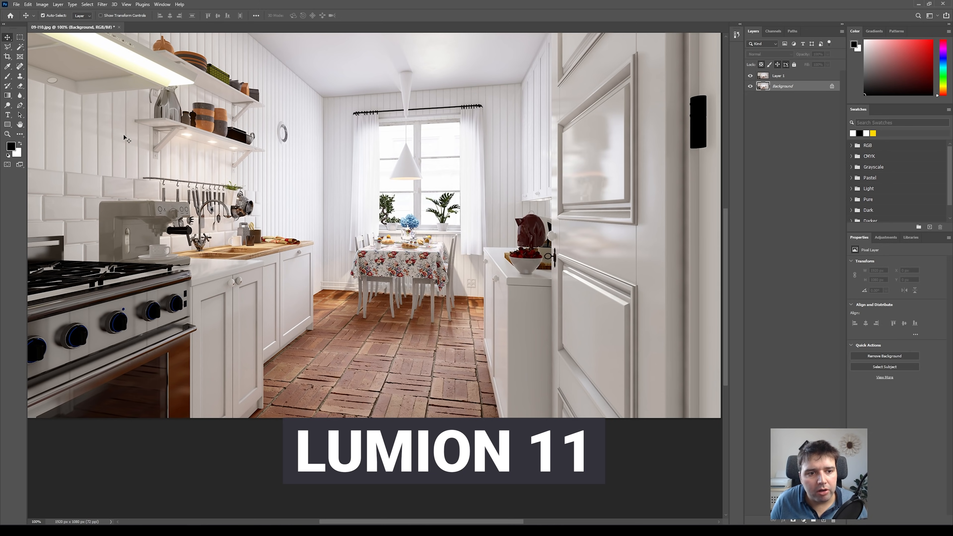
{"action": "left_click", "coordinate": [750, 76]}
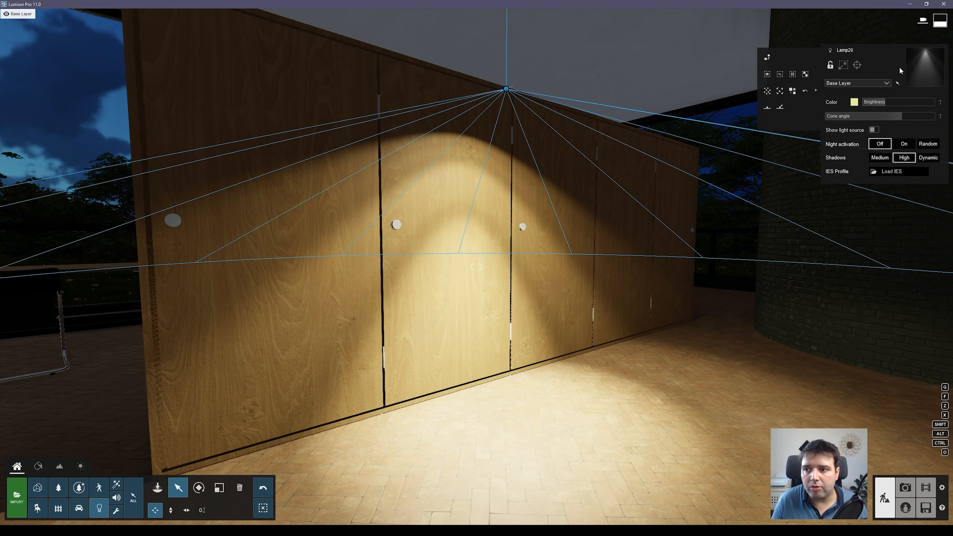
- Back in Lumion, start replacing the Lamp20 spotlight above the wooden cabinets and try Lamp10 from the Lights library
{"action": "key", "text": "alt"}
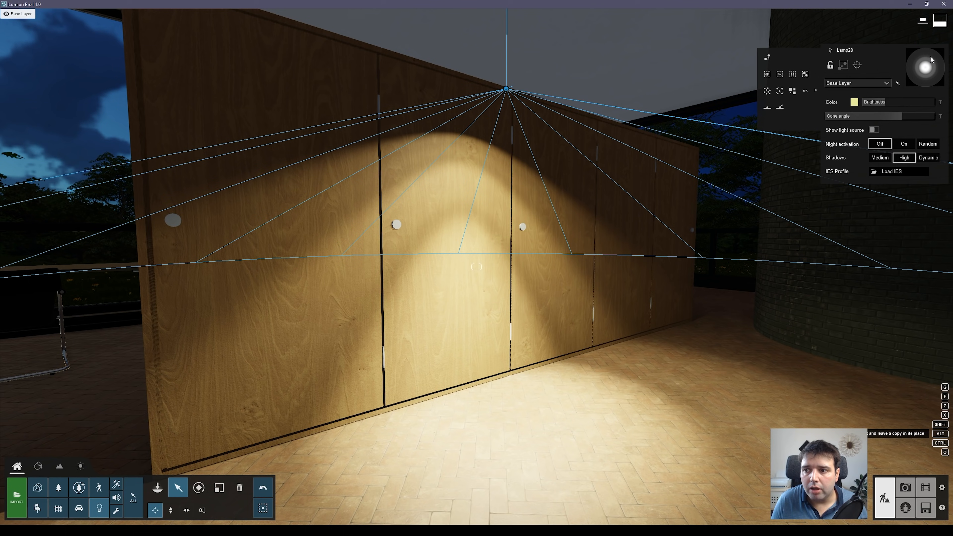
{"action": "left_click", "coordinate": [767, 57]}
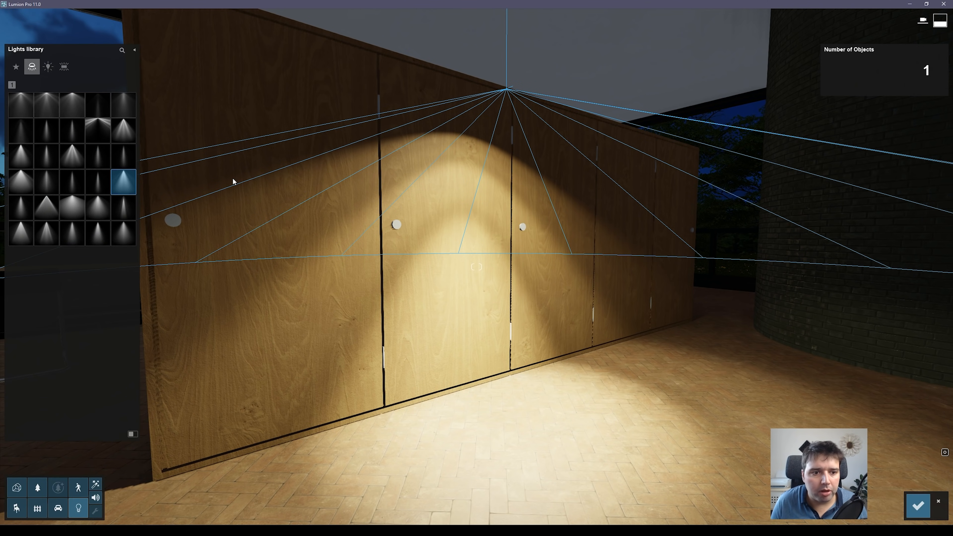
{"action": "left_click", "coordinate": [100, 131]}
{"action": "left_click", "coordinate": [130, 131]}
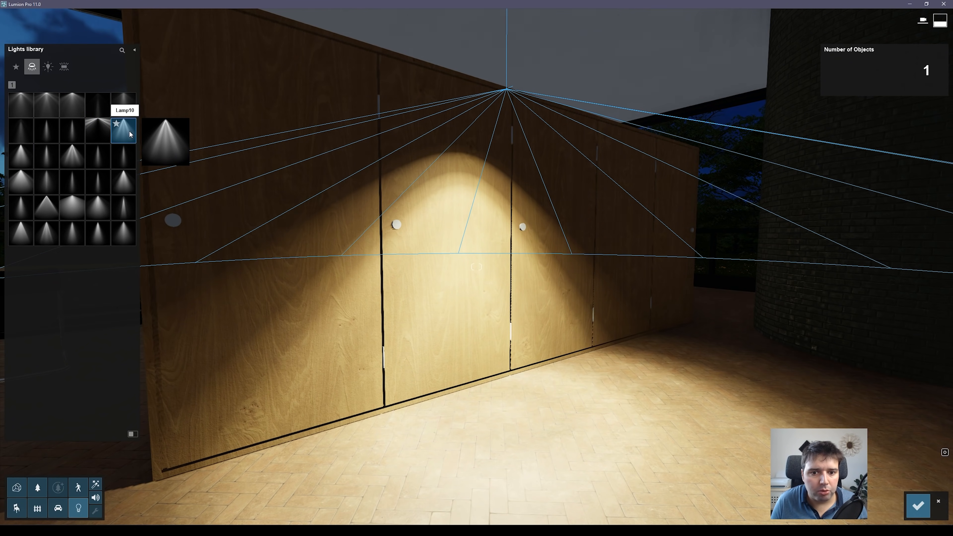
{"action": "right_click_drag", "start_coordinate": [396, 224], "coordinate": [385, 198]}
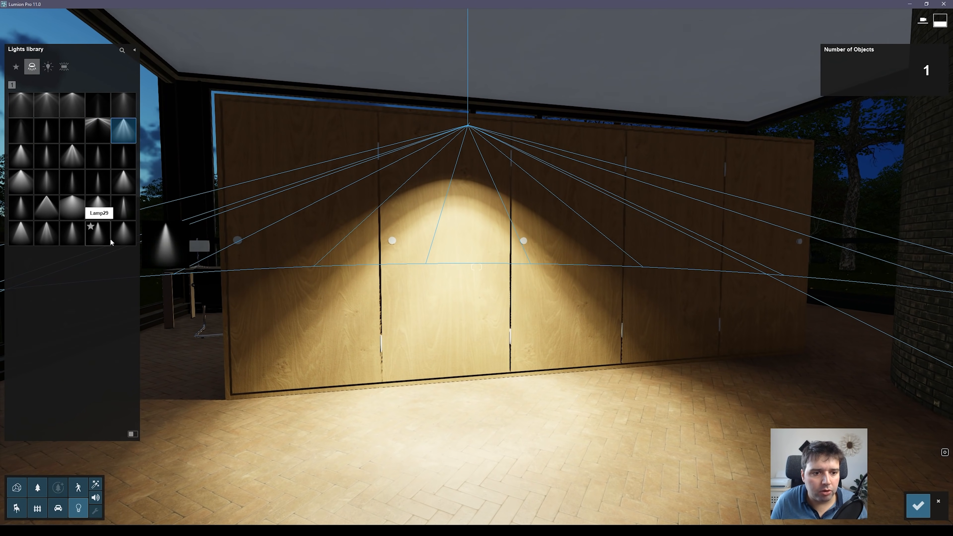
- Try several other library spotlights on the cabinets, including Lamp29 and Lamp22, and choose Lamp08 as the replacement
{"action": "left_click", "coordinate": [122, 234]}
{"action": "left_click", "coordinate": [98, 243]}
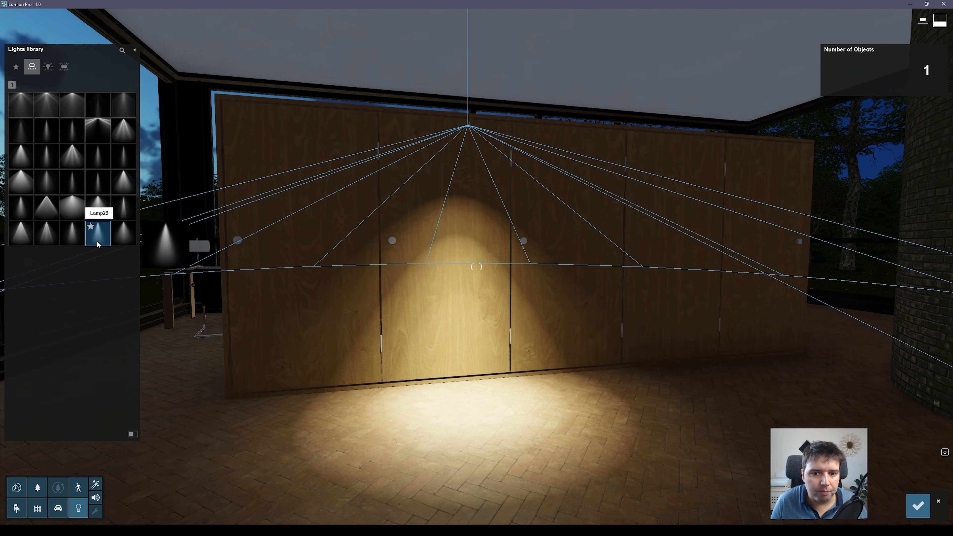
{"action": "left_click", "coordinate": [50, 210]}
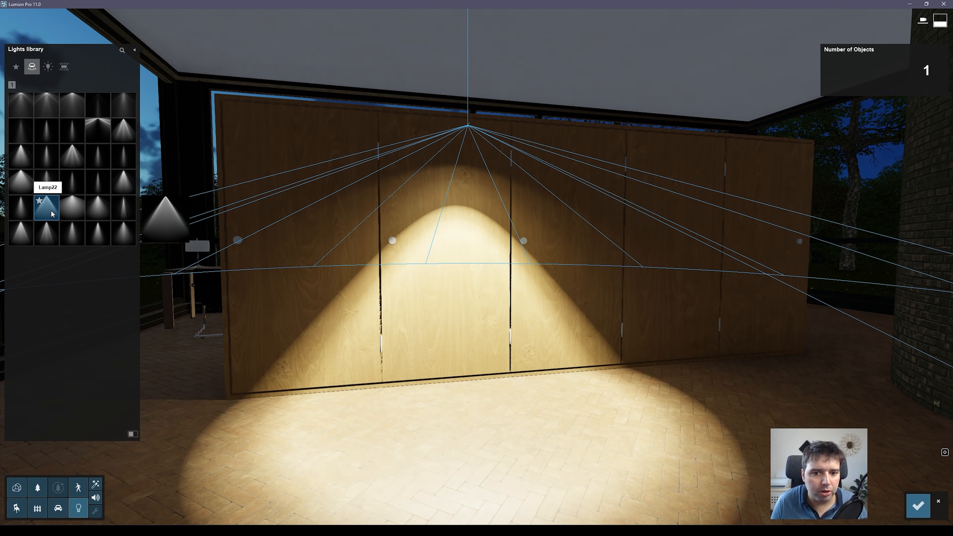
{"action": "left_click", "coordinate": [24, 111]}
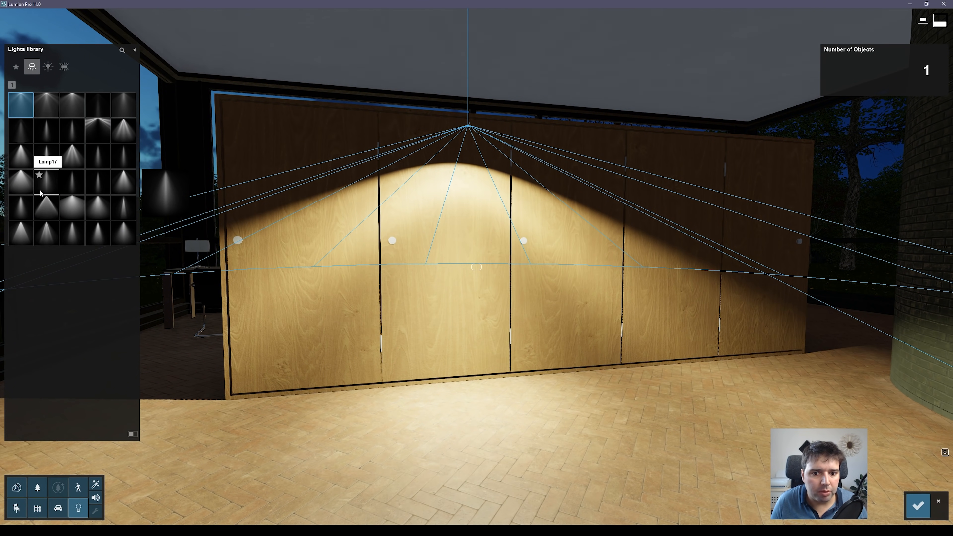
{"action": "left_click", "coordinate": [73, 136]}
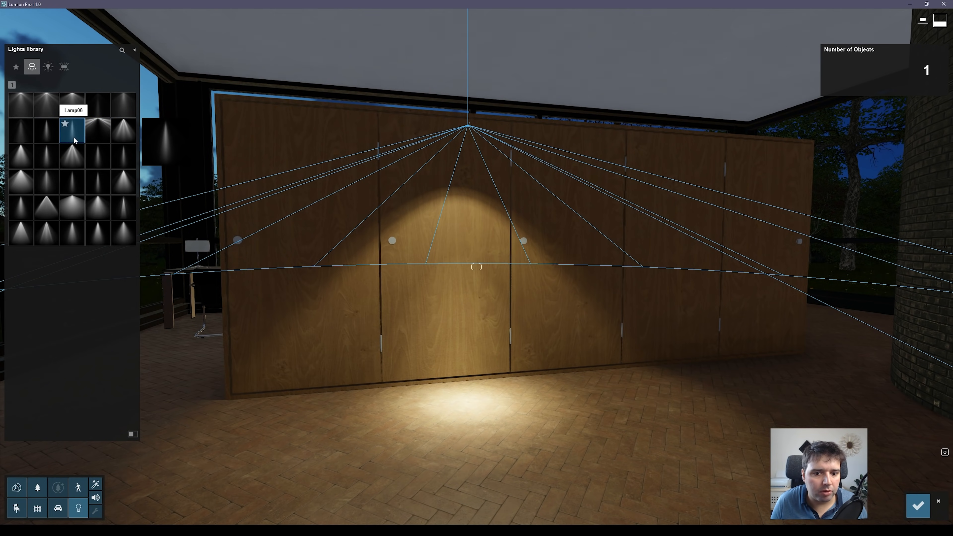
{"action": "key", "text": "a"}
{"action": "right_click_drag", "start_coordinate": [483, 344], "coordinate": [478, 368]}
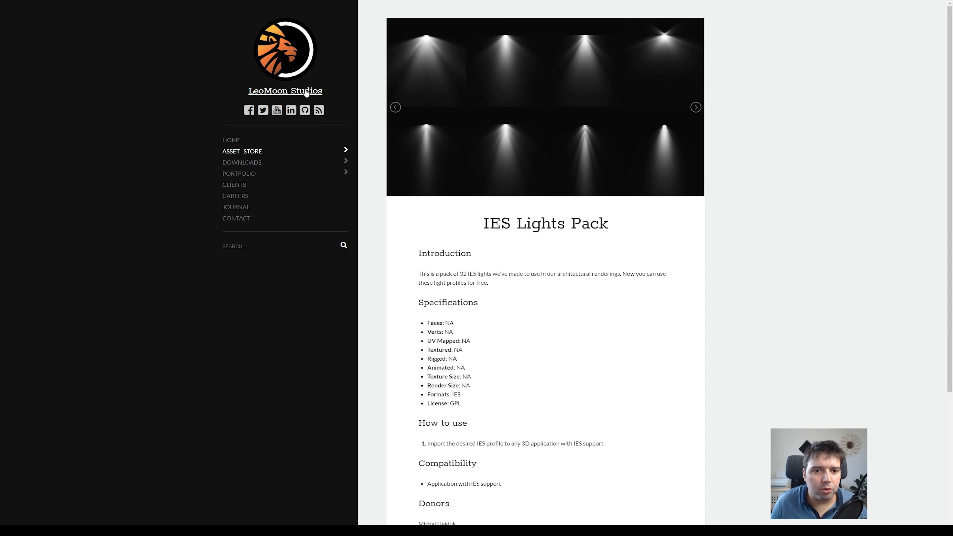
- Look over the IES Lights Pack page, and in Lumion load pear.ies from the ies-lights-pack folder as the Lamp08 spotlight's IES profile
{"action": "scroll", "coordinate": [833, 238], "scroll_direction": "down", "scroll_amount": 5}
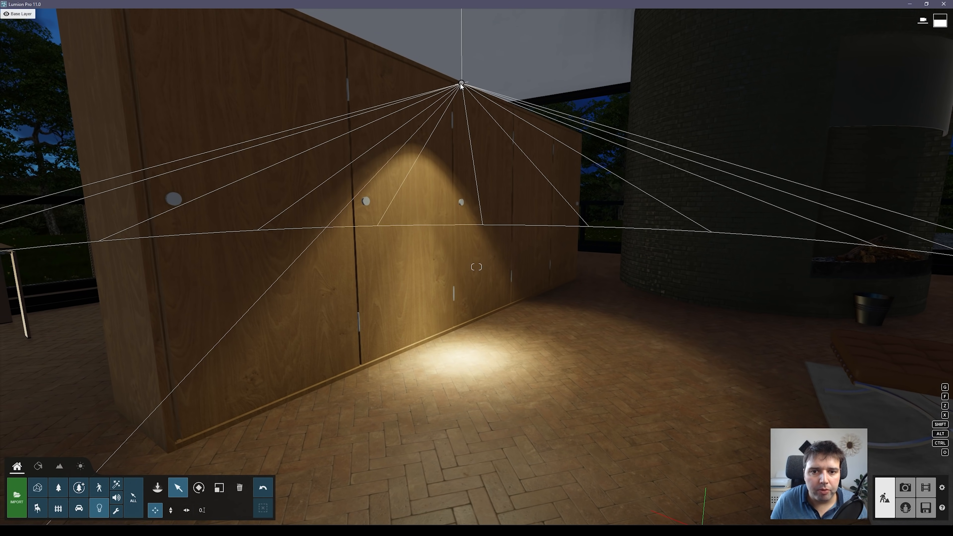
{"action": "left_click", "coordinate": [460, 83]}
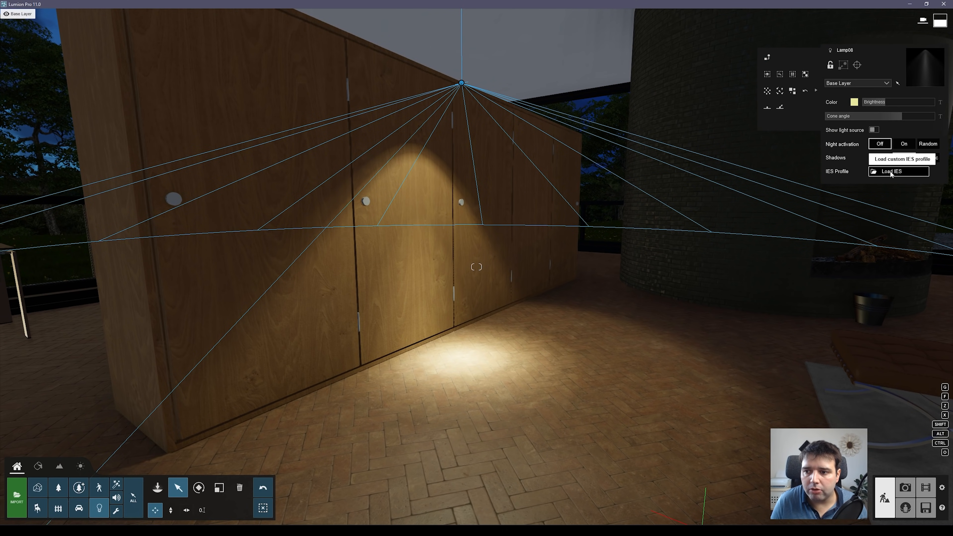
{"action": "left_click", "coordinate": [911, 173]}
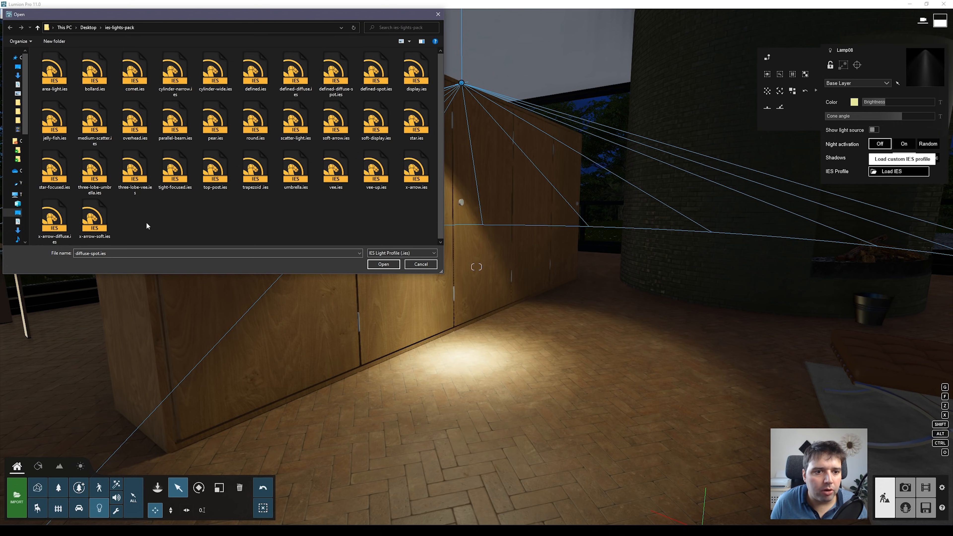
{"action": "double_click", "coordinate": [221, 124]}
{"action": "right_click_drag", "start_coordinate": [476, 266], "coordinate": [416, 267]}
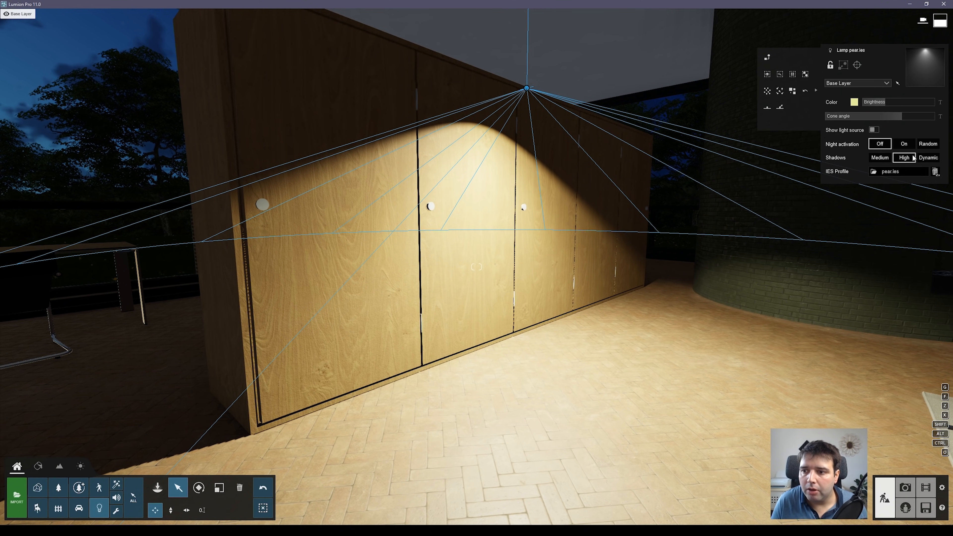
- Load scatter-light.ies as the cabinet spotlight's IES profile and reduce the light's brightness to about 41
{"action": "left_click", "coordinate": [873, 172]}
{"action": "double_click", "coordinate": [288, 124]}
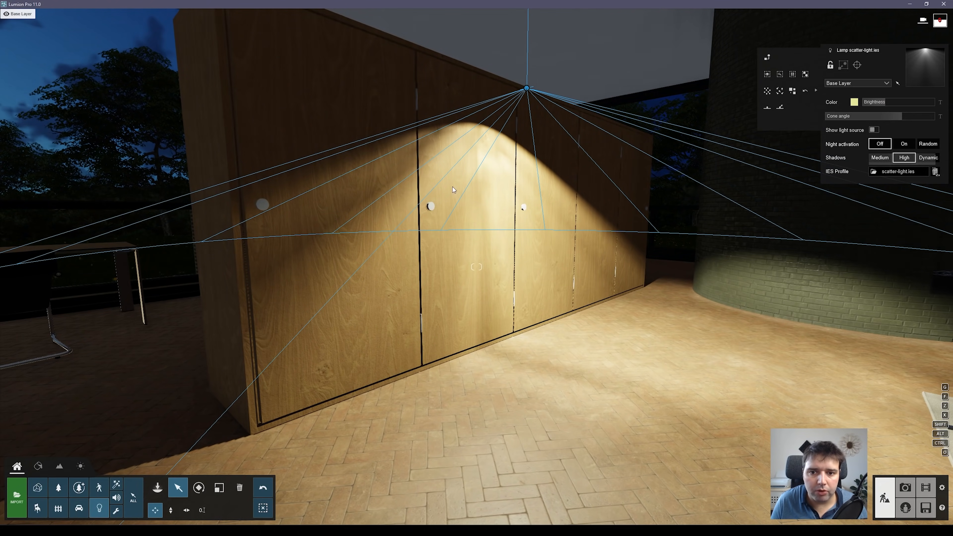
{"action": "key", "text": "d"}
{"action": "right_click_drag", "start_coordinate": [549, 224], "coordinate": [293, 203]}
{"action": "key", "text": "d"}
{"action": "left_click_drag", "start_coordinate": [887, 103], "coordinate": [878, 106]}
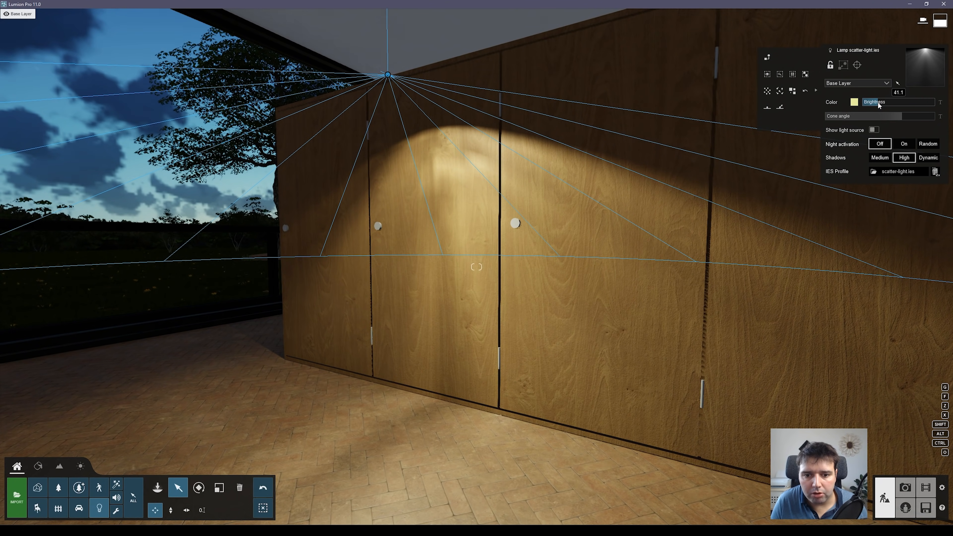
{"action": "key", "text": "a"}
{"action": "right_click_drag", "start_coordinate": [525, 116], "coordinate": [645, 116]}
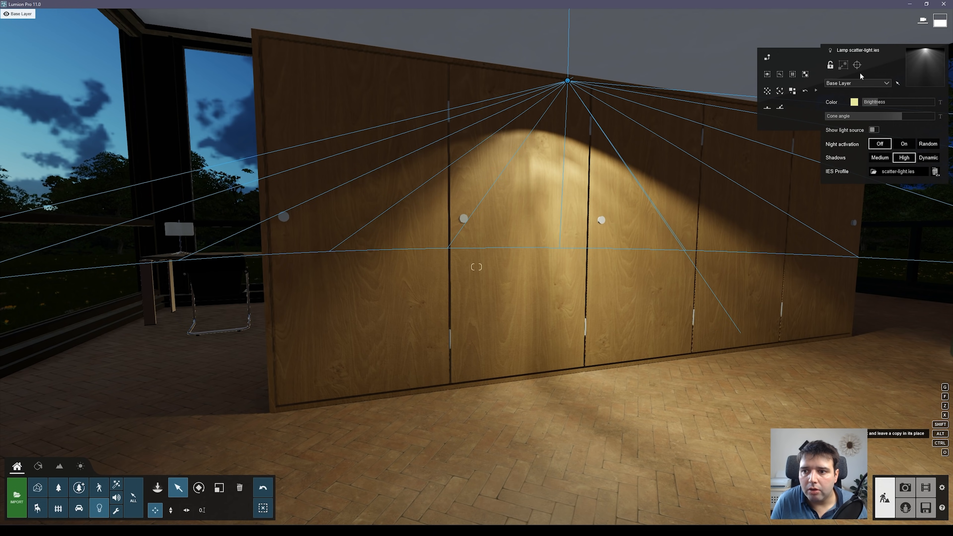
- Replace the cabinet spotlight's IES profile with vee.ies and view the light on the wooden doors
{"action": "left_click", "coordinate": [873, 171]}
{"action": "left_click", "coordinate": [331, 172]}
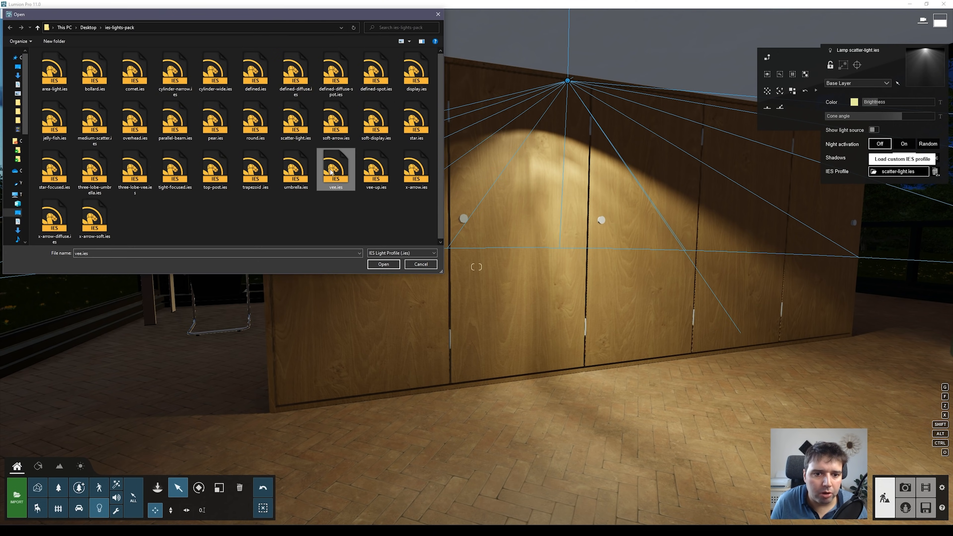
{"action": "double_click", "coordinate": [330, 172]}
{"action": "key", "text": "d"}
{"action": "right_click_drag", "start_coordinate": [452, 191], "coordinate": [644, 160]}
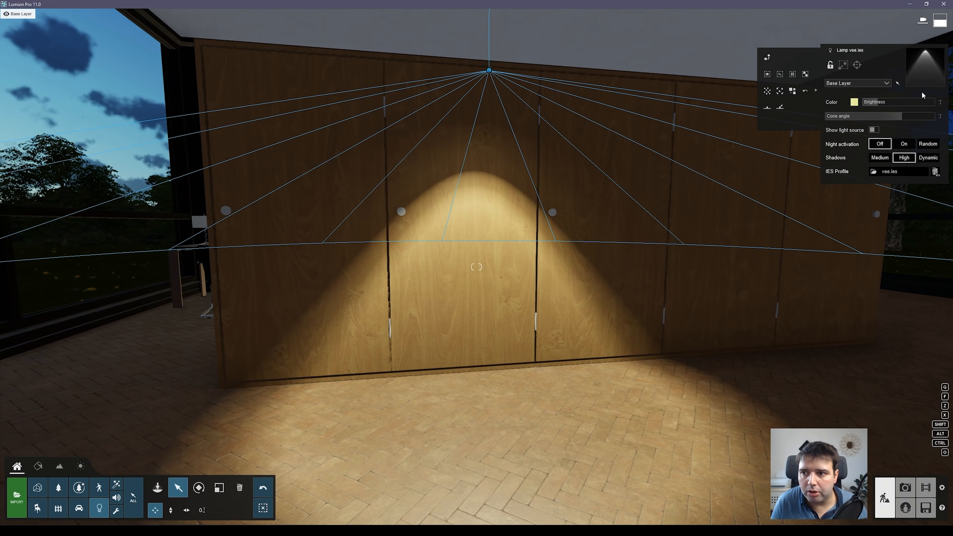
- Load cylinder-narrow.ies as the cabinet spotlight's IES profile and reopen the IES file selection
{"action": "left_click", "coordinate": [873, 171]}
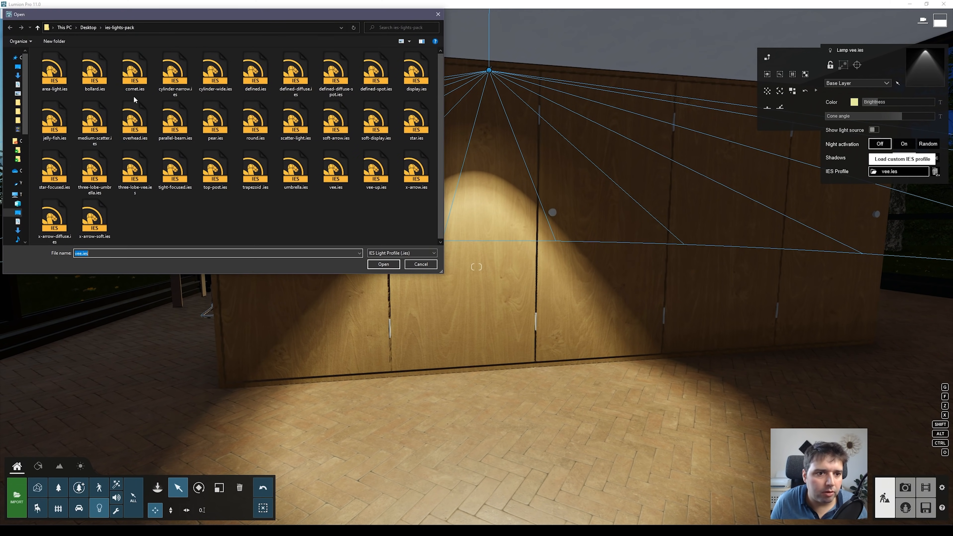
{"action": "double_click", "coordinate": [176, 71]}
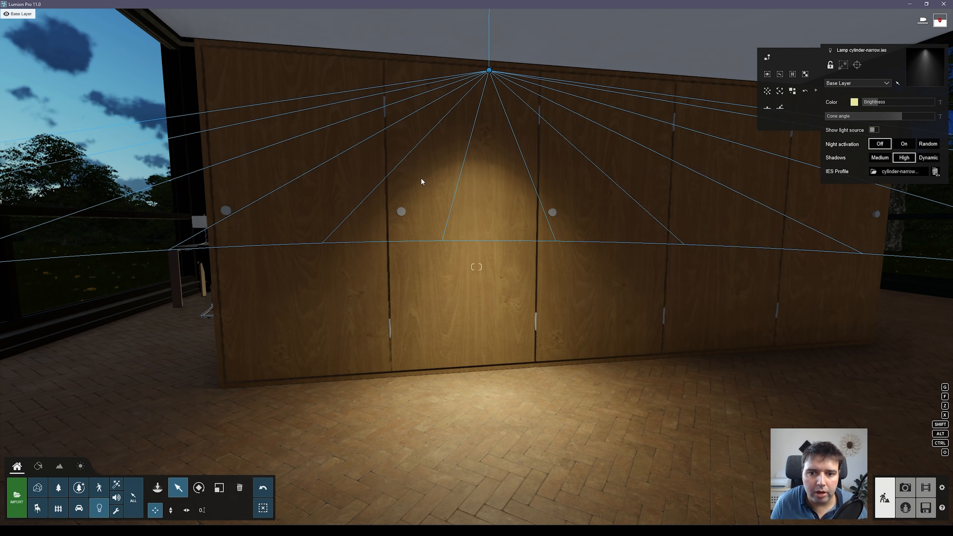
{"action": "left_click", "coordinate": [873, 171]}
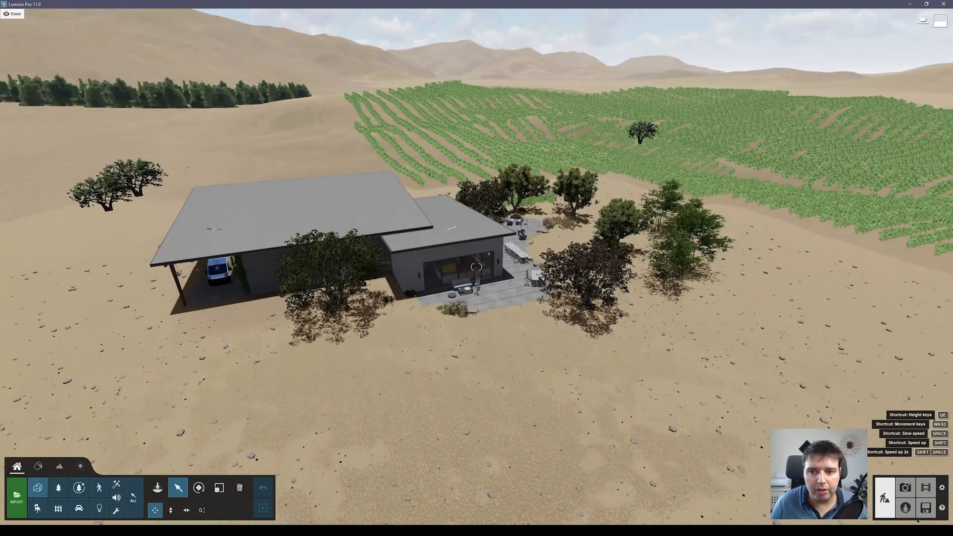
- Examine the desert house scene from several distances, including the vineyard rows, the distant tree line and the trees around the terrace
{"action": "right_click_drag", "start_coordinate": [477, 266], "coordinate": [540, 195]}
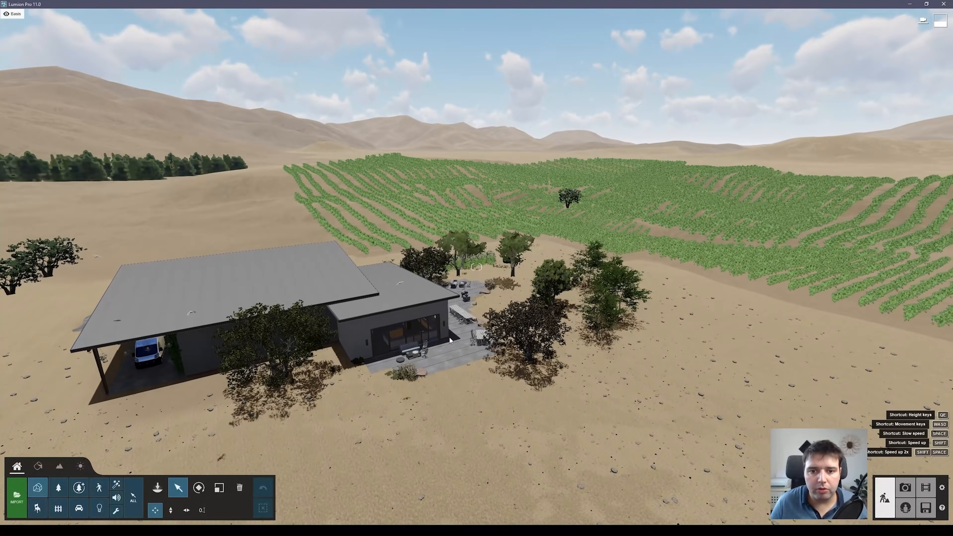
{"action": "key", "text": "s"}
{"action": "key", "text": "s"}
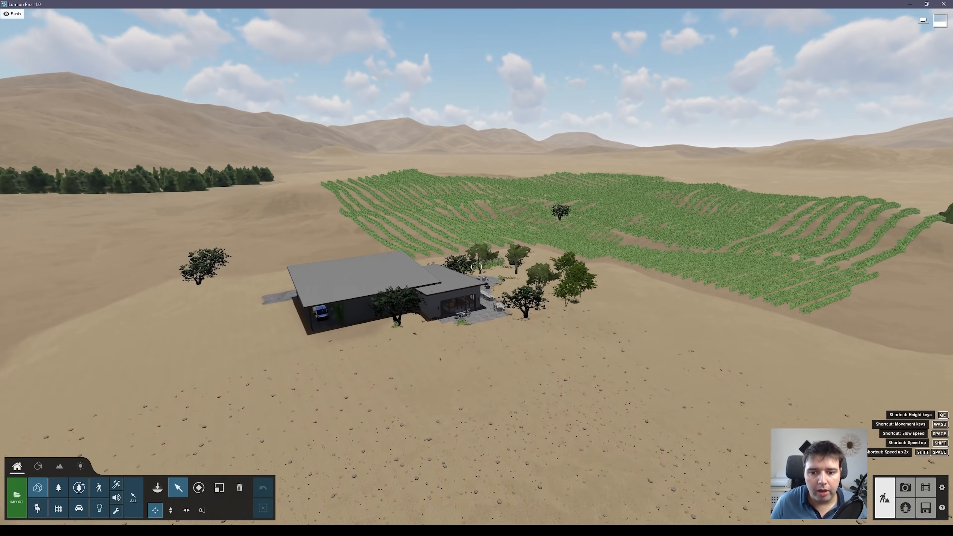
{"action": "right_click_drag", "start_coordinate": [476, 267], "coordinate": [263, 259]}
{"action": "key", "text": "s"}
{"action": "right_click_drag", "start_coordinate": [476, 267], "coordinate": [780, 267]}
{"action": "right_click_drag", "start_coordinate": [533, 307], "coordinate": [425, 308]}
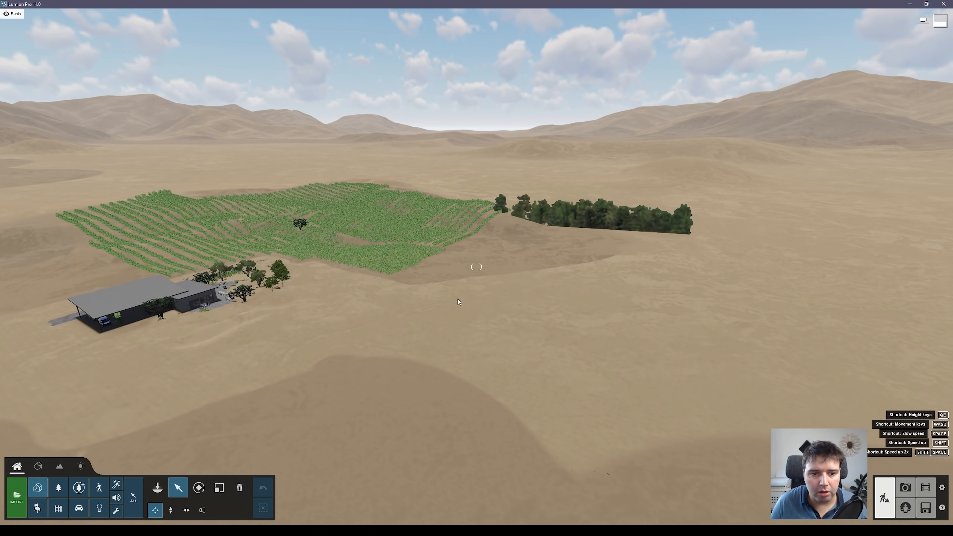
{"action": "right_click_drag", "start_coordinate": [504, 340], "coordinate": [338, 233]}
{"action": "key", "text": "w"}
{"action": "key", "text": "w"}
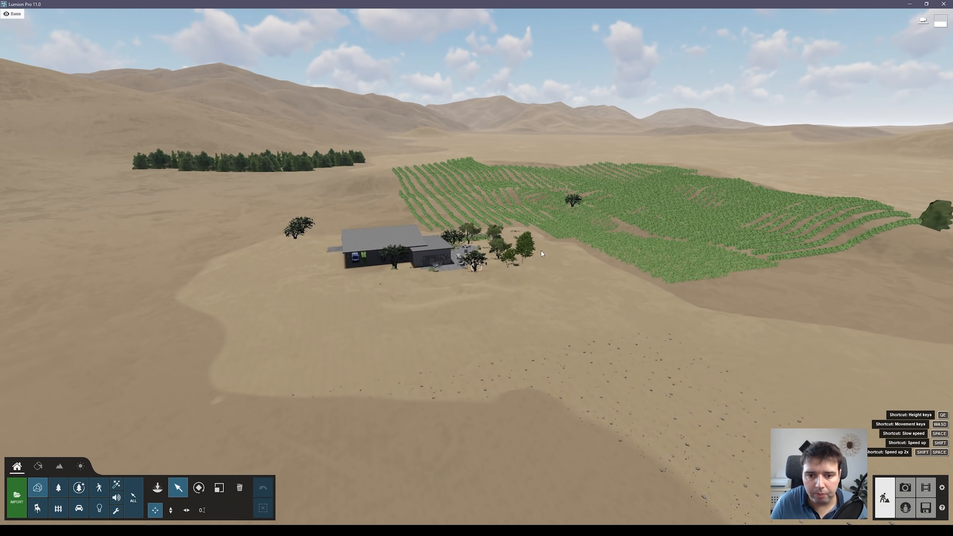
{"action": "key", "text": "w"}
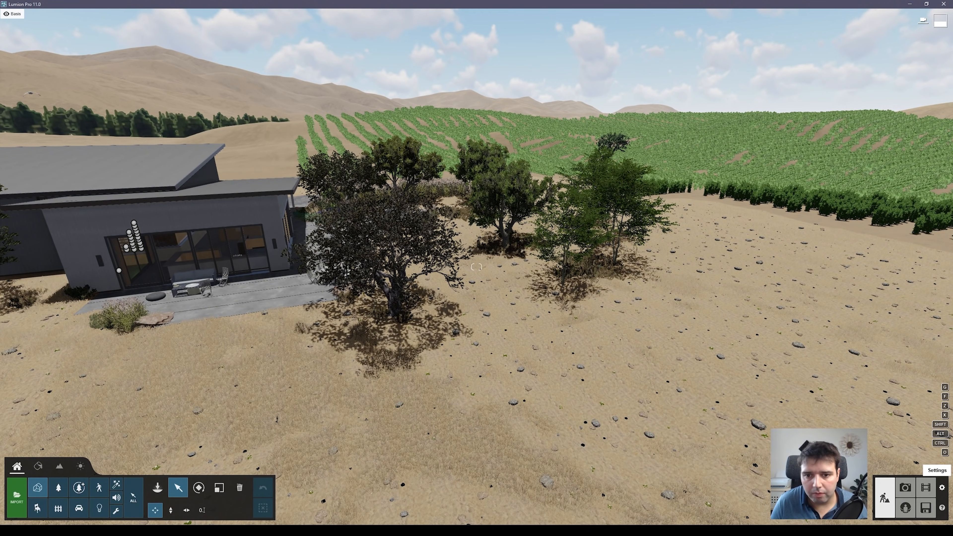
- Open the editor settings, and check the scene's performance statistics and object counts
{"action": "left_click", "coordinate": [941, 487]}
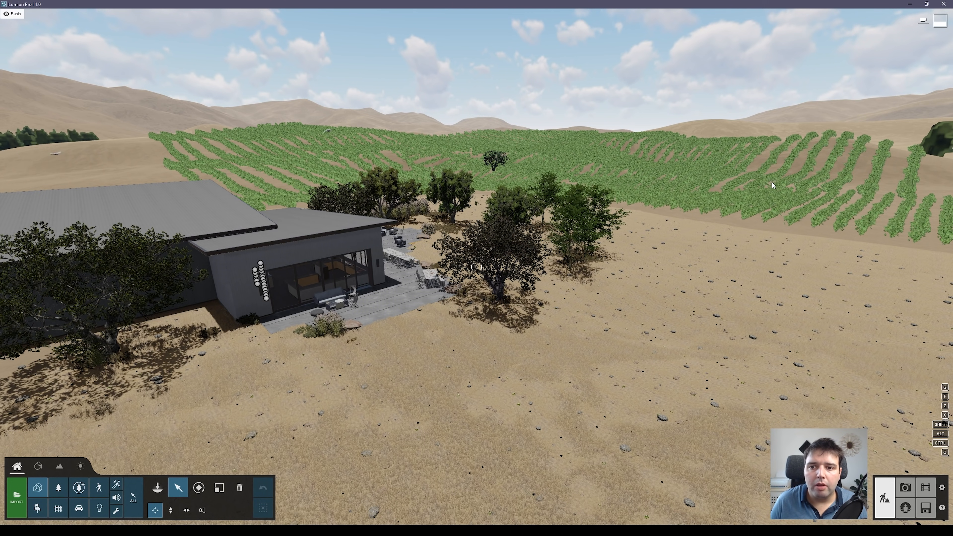
{"action": "mouse_move", "coordinate": [941, 33]}
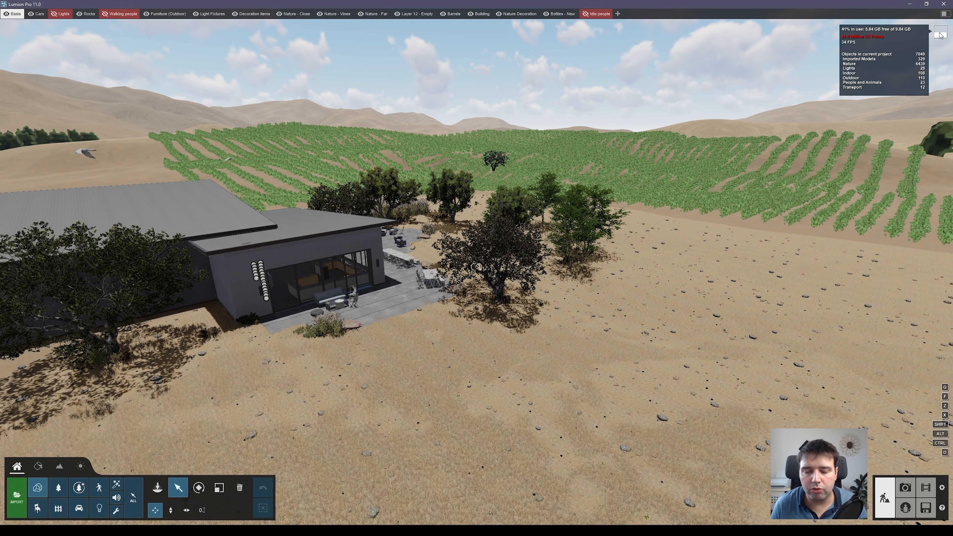
{"action": "left_click", "coordinate": [939, 33]}
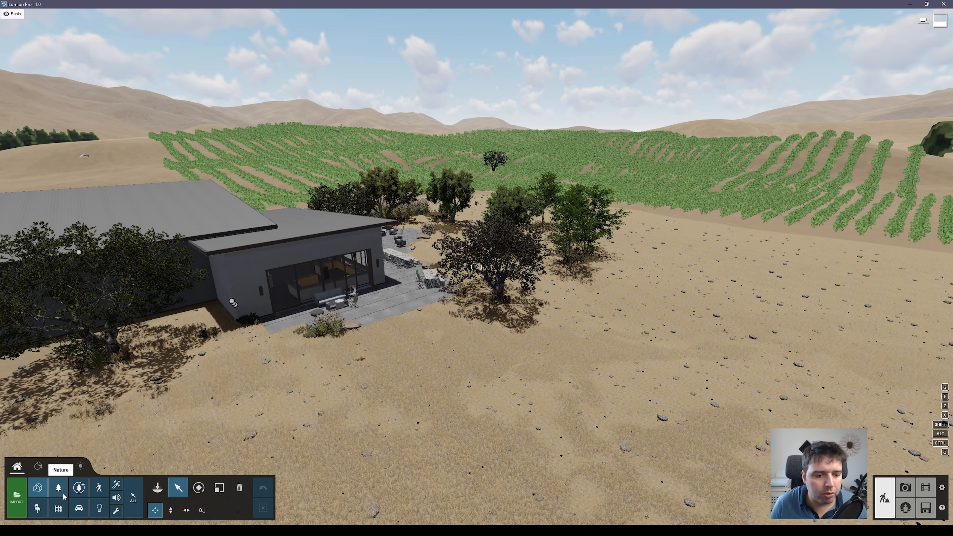
- Mass-place a line of mixed broadleaf trees from the Nature library between the house and the vineyard
{"action": "left_click", "coordinate": [56, 490]}
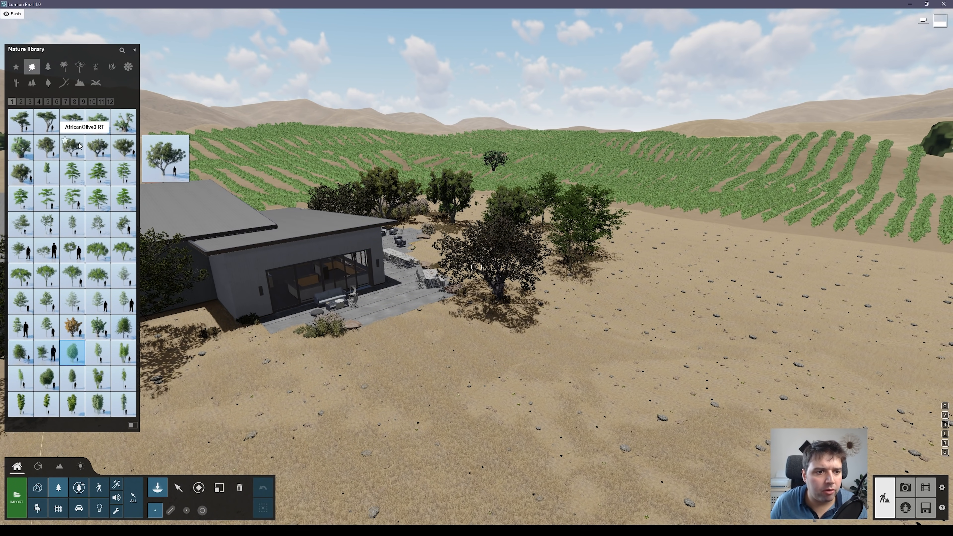
{"action": "left_click", "coordinate": [101, 280]}
{"action": "right_click_drag", "start_coordinate": [562, 289], "coordinate": [491, 327]}
{"action": "key", "text": "s"}
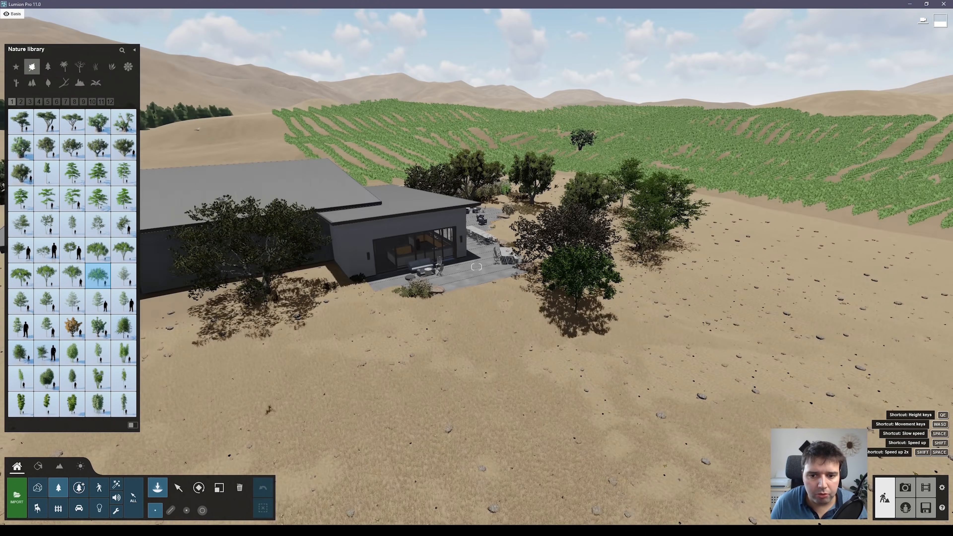
{"action": "left_click", "coordinate": [221, 487]}
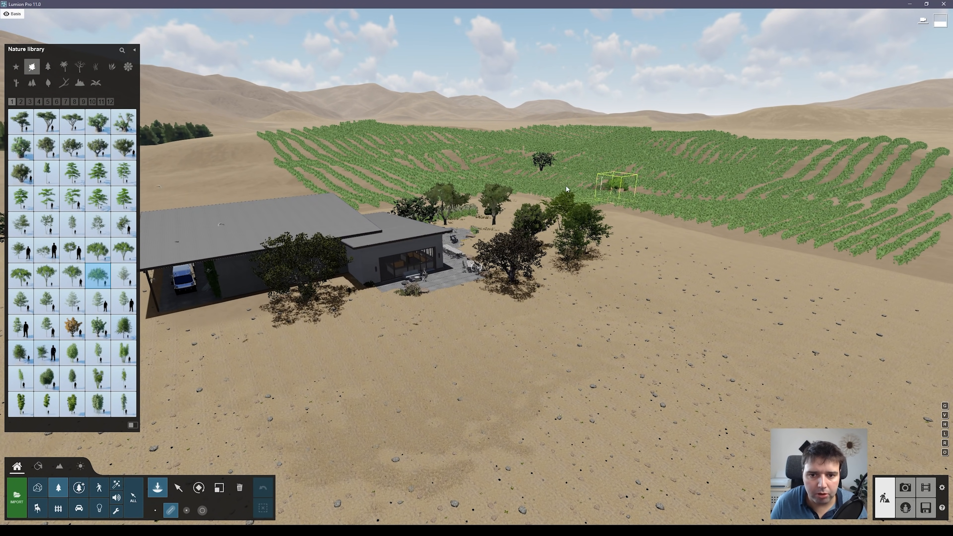
{"action": "left_click", "coordinate": [482, 167]}
{"action": "left_click", "coordinate": [896, 325]}
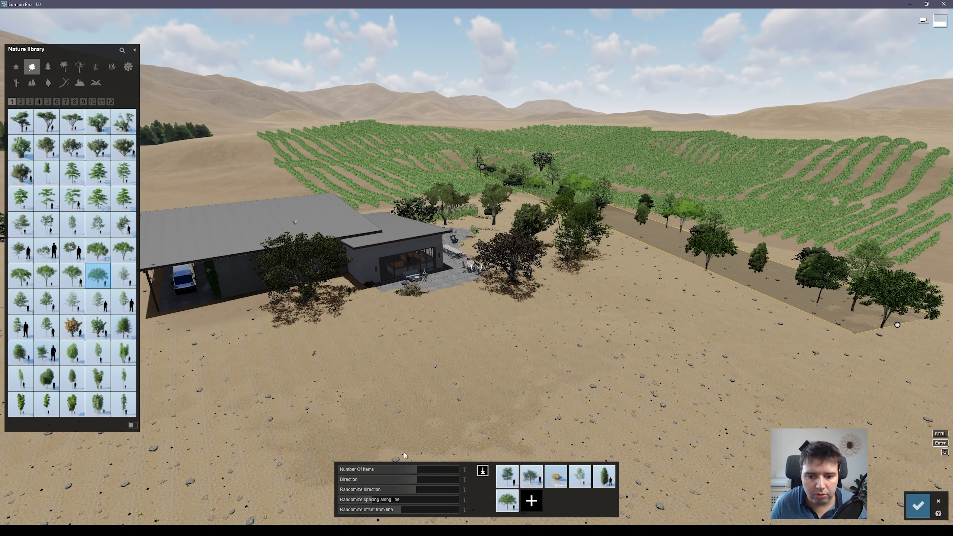
{"action": "mouse_move", "coordinate": [377, 468]}
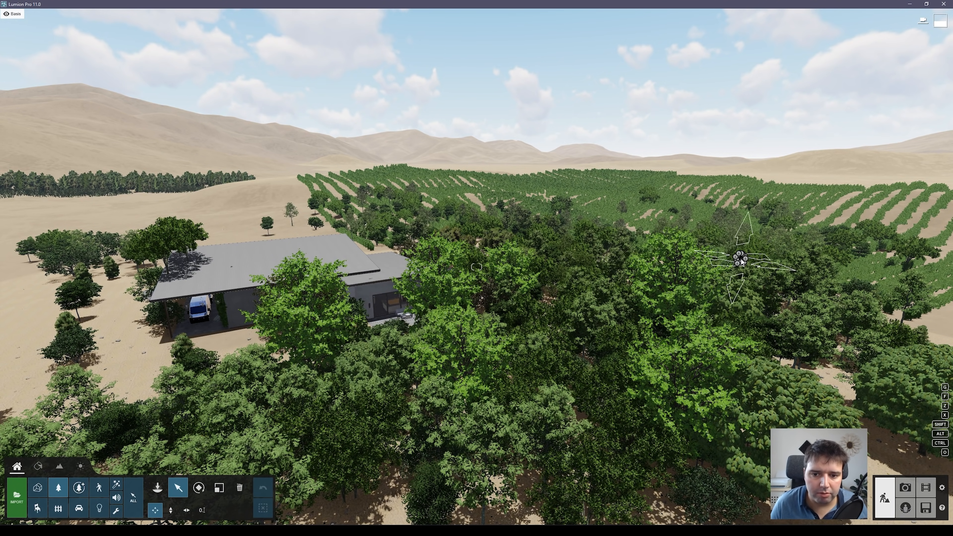
- Set Use proxies to Auto in the image settings and return to the scene
{"action": "right_click_drag", "start_coordinate": [621, 230], "coordinate": [861, 284]}
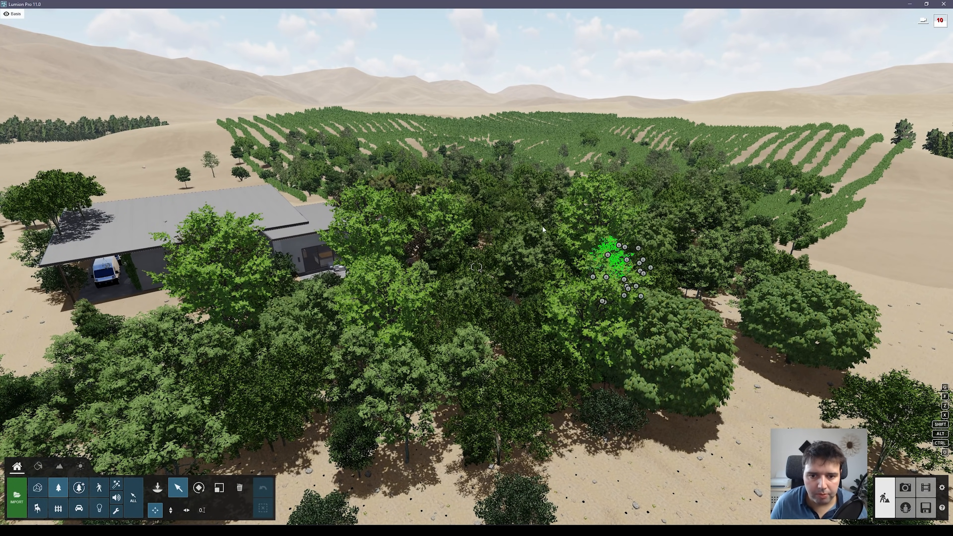
{"action": "left_click", "coordinate": [941, 487]}
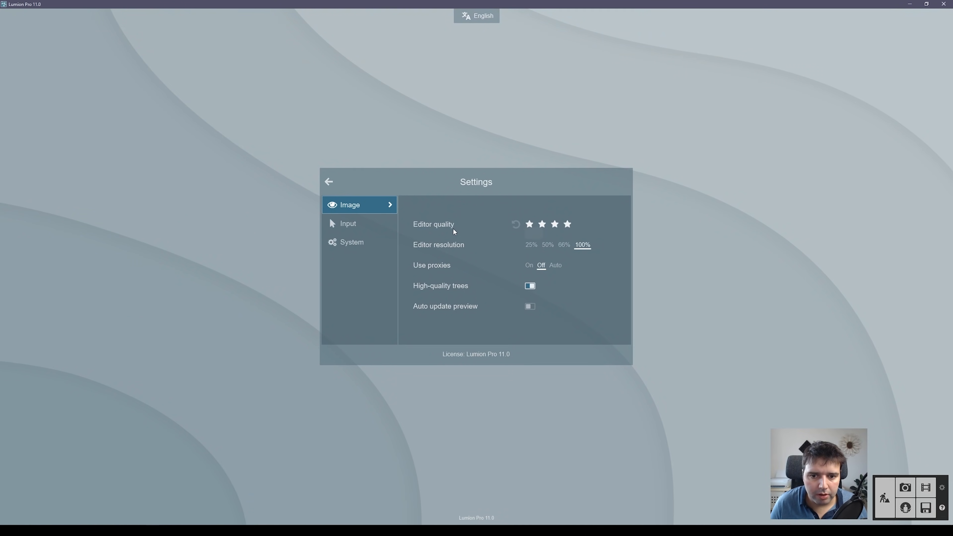
{"action": "left_click", "coordinate": [555, 265]}
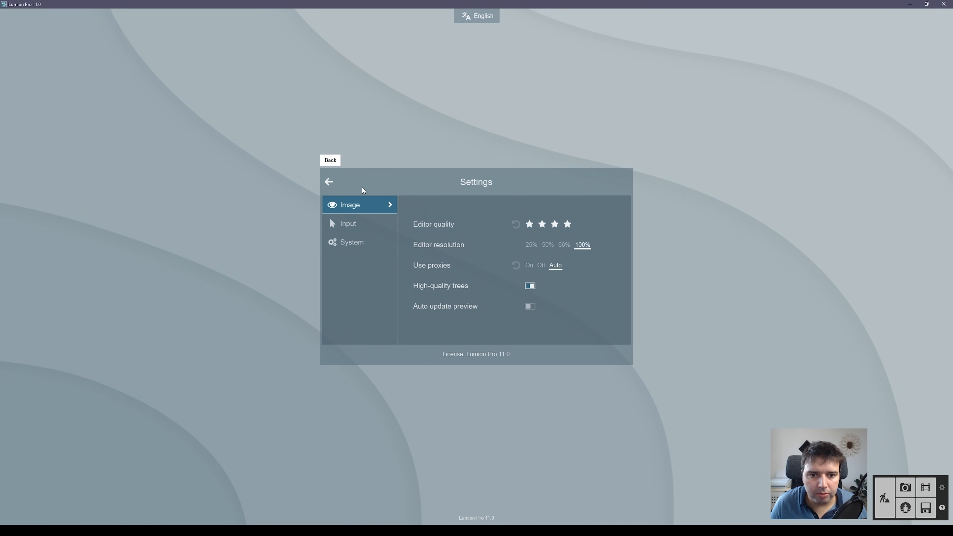
{"action": "key", "text": "Escape"}
- Move around the forested house and vineyard to examine how automatic proxies represent the models at different distances
{"action": "key", "text": "a"}
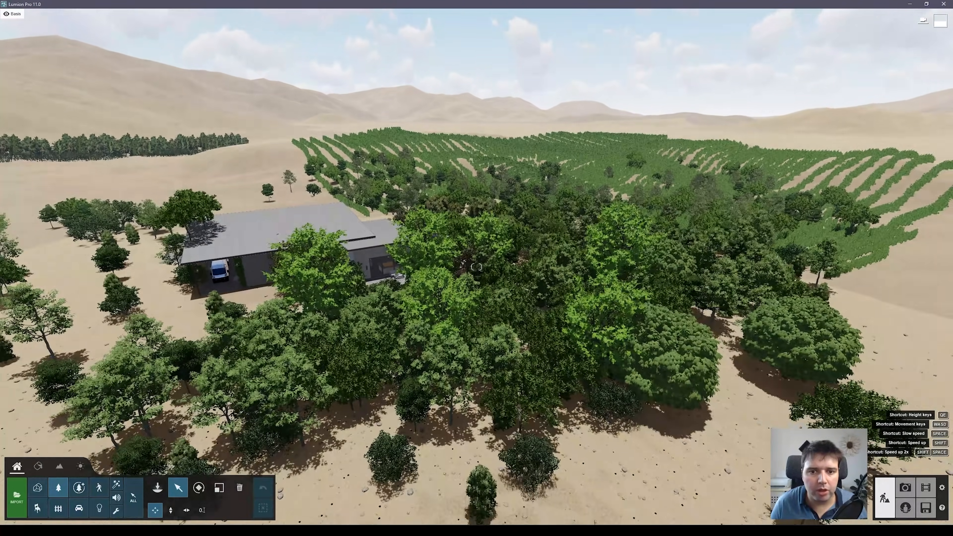
{"action": "key", "text": "s"}
{"action": "right_click_drag", "start_coordinate": [475, 267], "coordinate": [476, 337]}
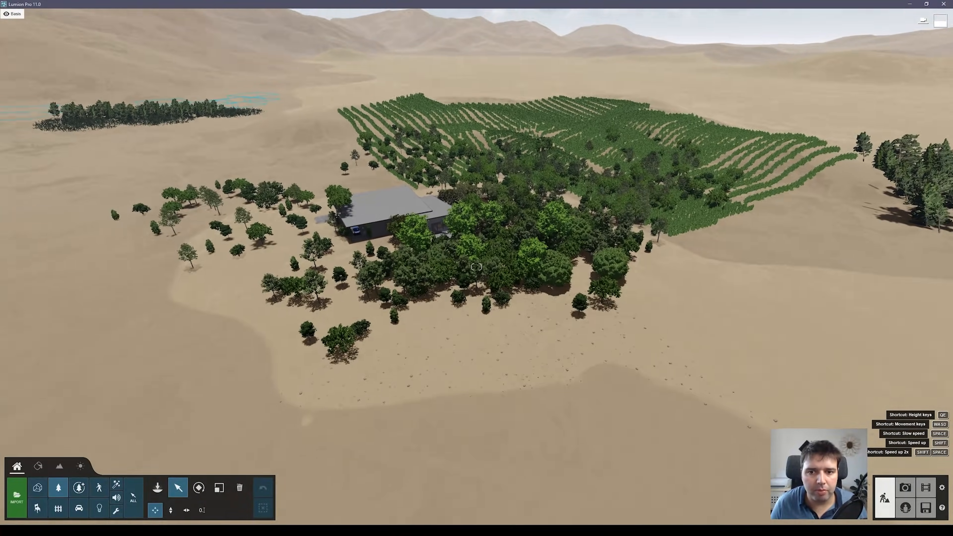
{"action": "right_click_drag", "start_coordinate": [476, 266], "coordinate": [553, 231]}
{"action": "key", "text": "w"}
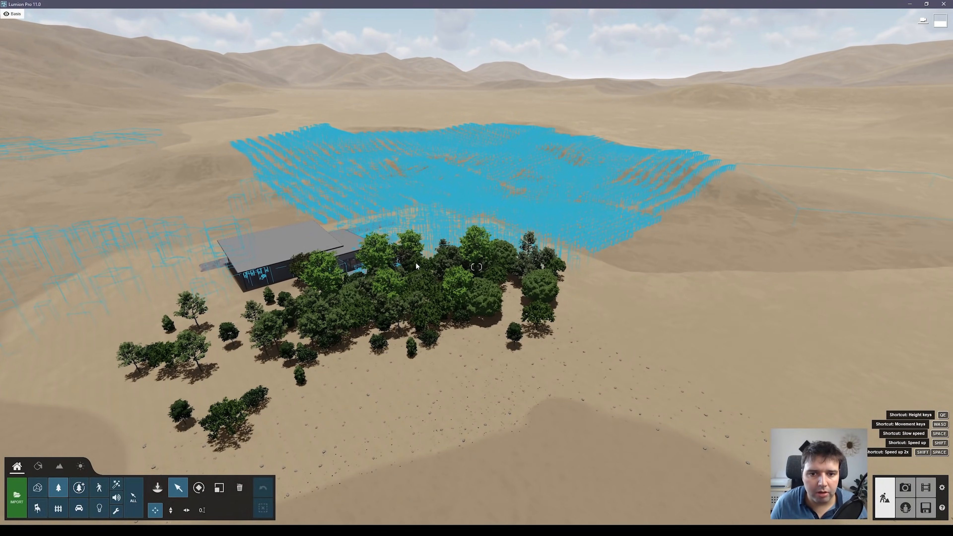
{"action": "right_click_drag", "start_coordinate": [282, 163], "coordinate": [151, 199]}
{"action": "key", "text": "d"}
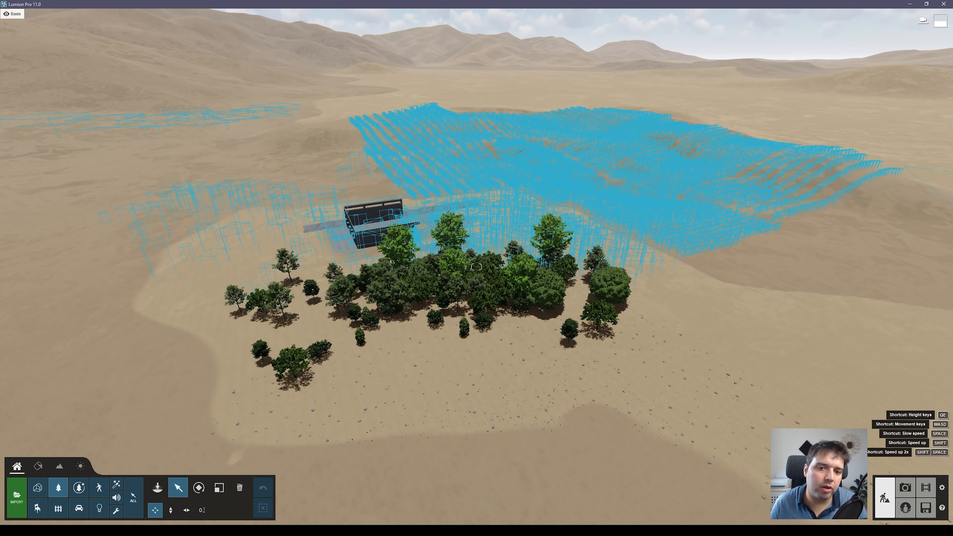
{"action": "right_click_drag", "start_coordinate": [476, 267], "coordinate": [488, 289]}
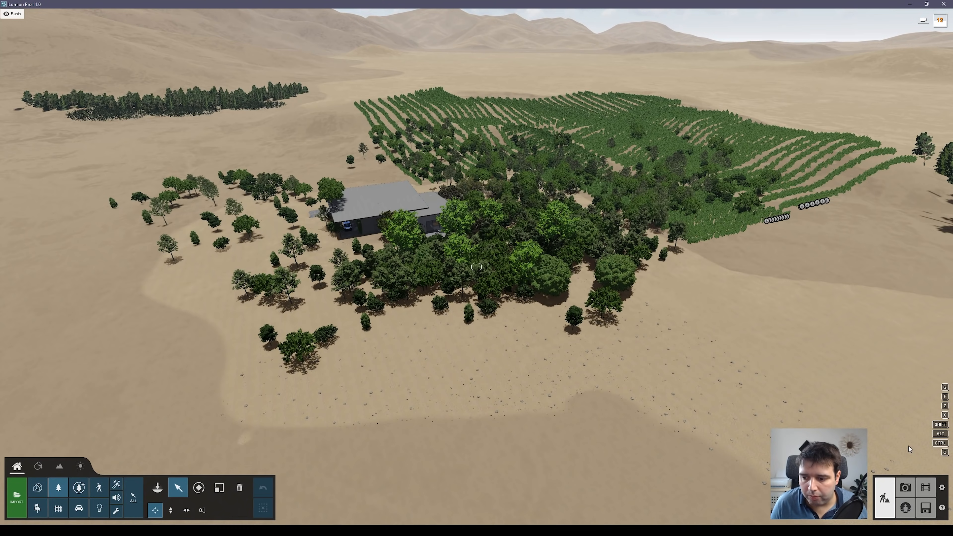
- Set Use proxies to On in the image settings and return to the scene
{"action": "left_click", "coordinate": [941, 487]}
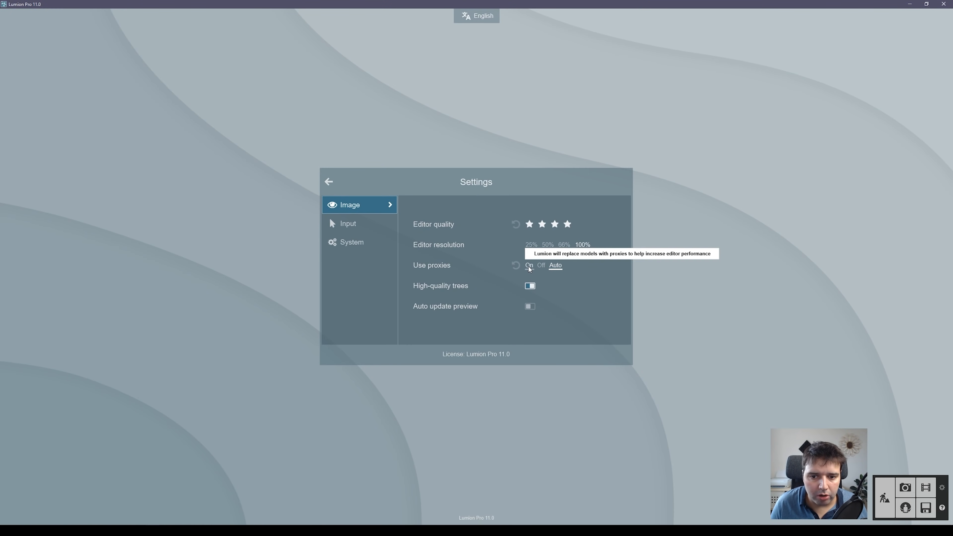
{"action": "left_click", "coordinate": [332, 183]}
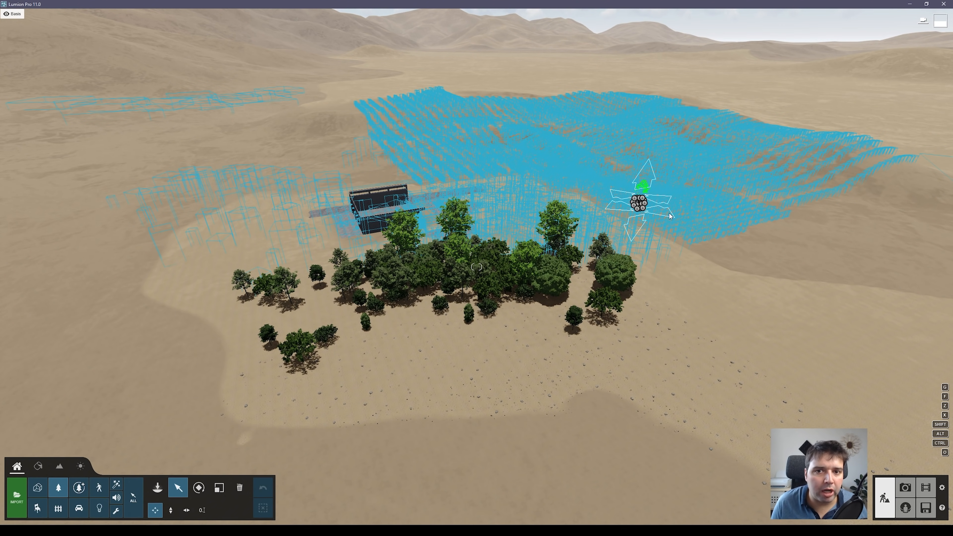
- Move over and around the forest, house and vineyard to examine how models look with proxies set to On
{"action": "key", "text": "w"}
{"action": "right_click_drag", "start_coordinate": [634, 265], "coordinate": [705, 214]}
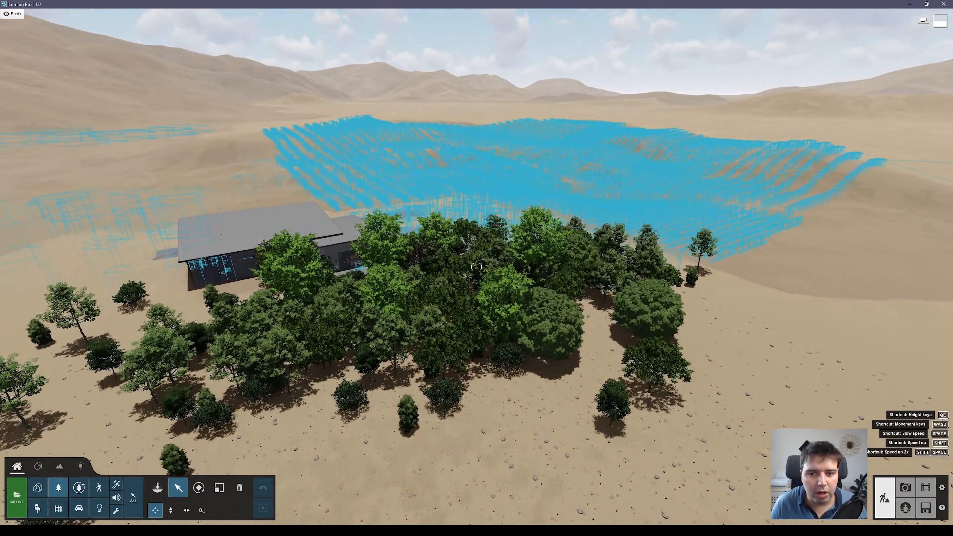
{"action": "key", "text": "w"}
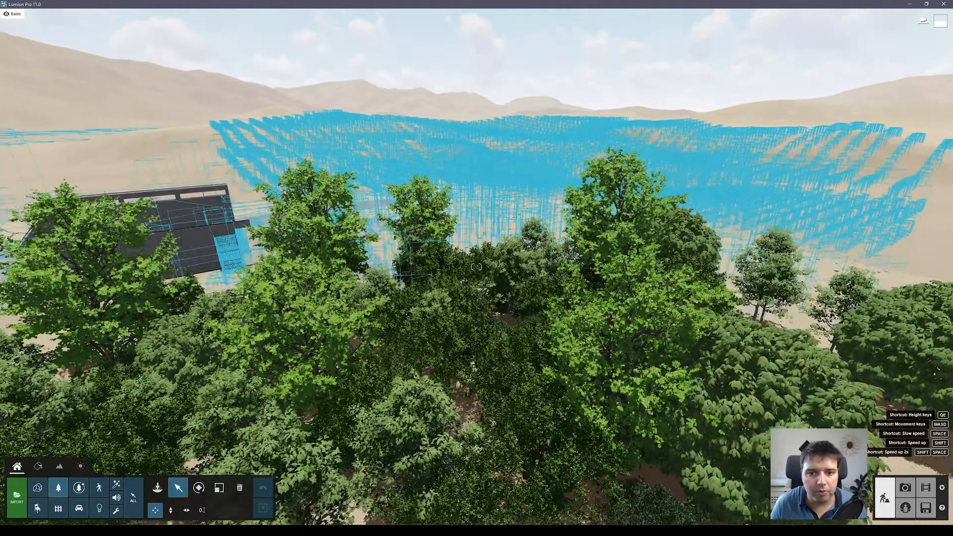
{"action": "key", "text": "w"}
{"action": "right_click_drag", "start_coordinate": [476, 267], "coordinate": [343, 249]}
{"action": "key", "text": "w"}
{"action": "key", "text": "w"}
{"action": "key", "text": "q"}
{"action": "key", "text": "s"}
{"action": "key", "text": "q"}
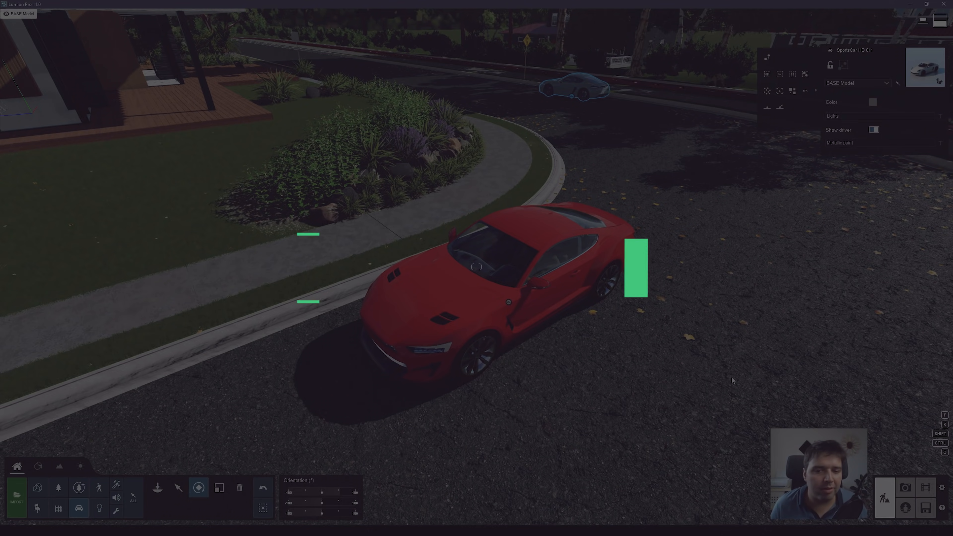
- Select the red muscle car at the curb and set its Metallic paint to 1.0
{"action": "left_click", "coordinate": [180, 482]}
{"action": "mouse_move", "coordinate": [475, 278]}
{"action": "right_mouse_down"}
{"action": "mouse_move", "coordinate": [538, 271]}
{"action": "mouse_move", "coordinate": [577, 246]}
{"action": "mouse_move", "coordinate": [438, 157]}
{"action": "mouse_move", "coordinate": [432, 172]}
{"action": "mouse_move", "coordinate": [484, 288]}
{"action": "right_mouse_up"}
{"action": "key", "text": "w"}
{"action": "key", "text": "s"}
{"action": "key", "text": "d"}
{"action": "key", "text": "e"}
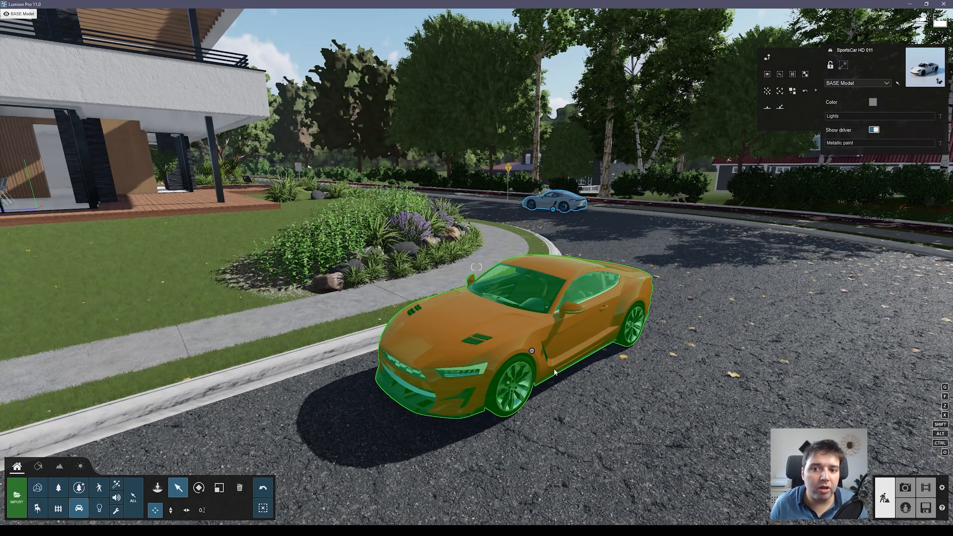
{"action": "left_click", "coordinate": [531, 351]}
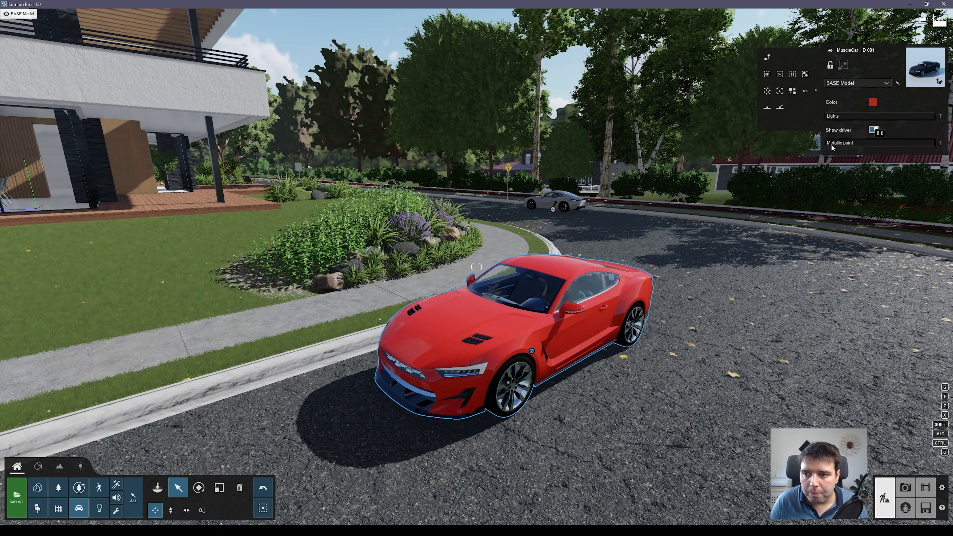
{"action": "left_click_drag", "start_coordinate": [831, 143], "coordinate": [934, 143]}
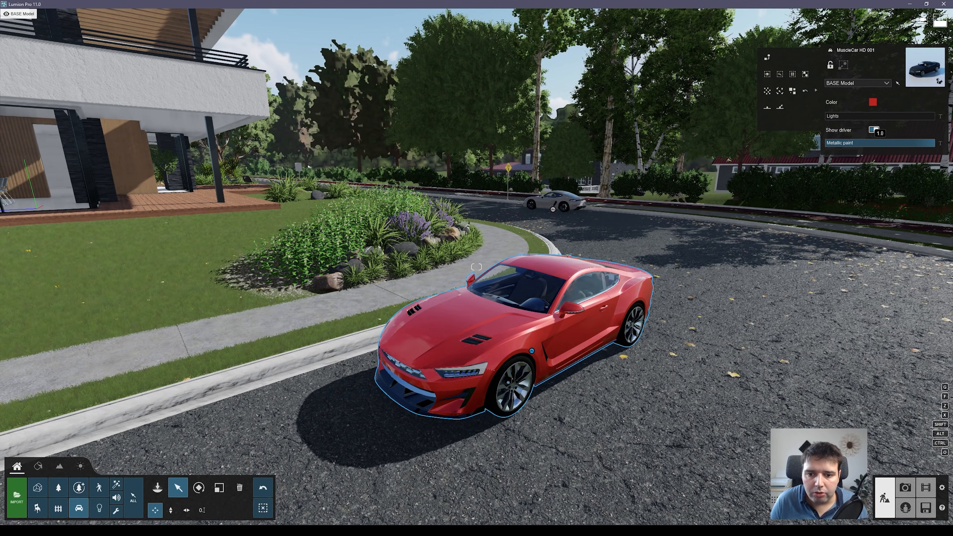
- Set the red car's Metallic paint to 0.0 and back to 1.0 to compare the finishes up close
{"action": "key", "text": "w"}
{"action": "key", "text": "a"}
{"action": "right_click_drag", "start_coordinate": [877, 141], "coordinate": [915, 160]}
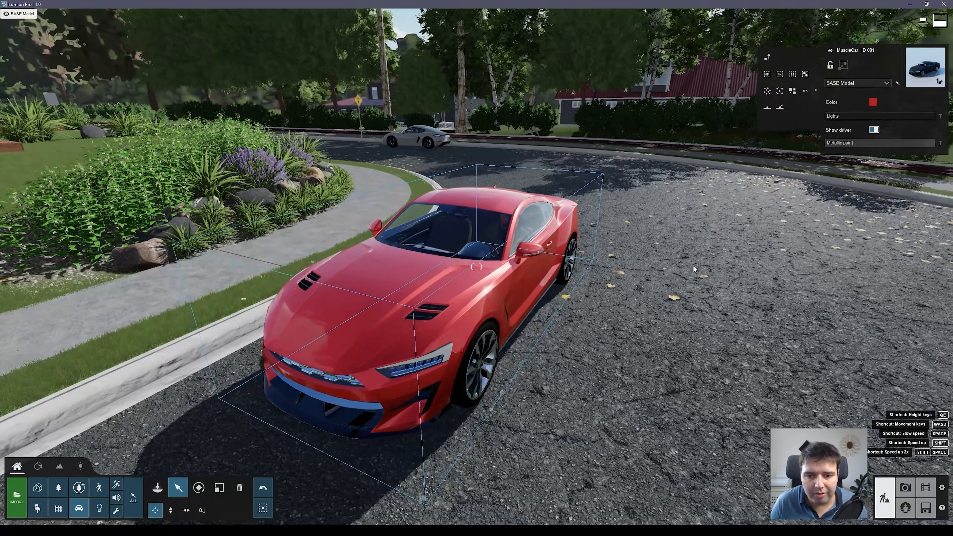
{"action": "left_click_drag", "start_coordinate": [878, 141], "coordinate": [800, 157]}
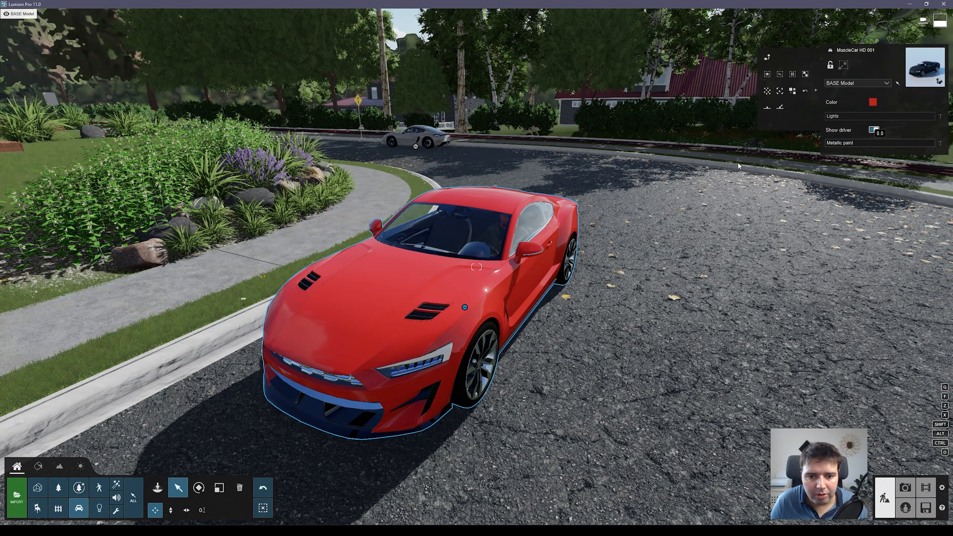
{"action": "key", "text": "a"}
{"action": "right_click_drag", "start_coordinate": [738, 165], "coordinate": [852, 176]}
{"action": "key", "text": "d"}
{"action": "left_click_drag", "start_coordinate": [887, 146], "coordinate": [934, 146]}
- Move around the red muscle car to examine its metallic paint reflections from different angles
{"action": "key", "text": "d"}
{"action": "right_click_drag", "start_coordinate": [873, 169], "coordinate": [761, 169]}
{"action": "key", "text": "d"}
{"action": "right_click_drag", "start_coordinate": [476, 266], "coordinate": [405, 191]}
{"action": "key", "text": "q"}
{"action": "key", "text": "w"}
{"action": "right_click_drag", "start_coordinate": [547, 259], "coordinate": [547, 235]}
{"action": "key", "text": "s"}
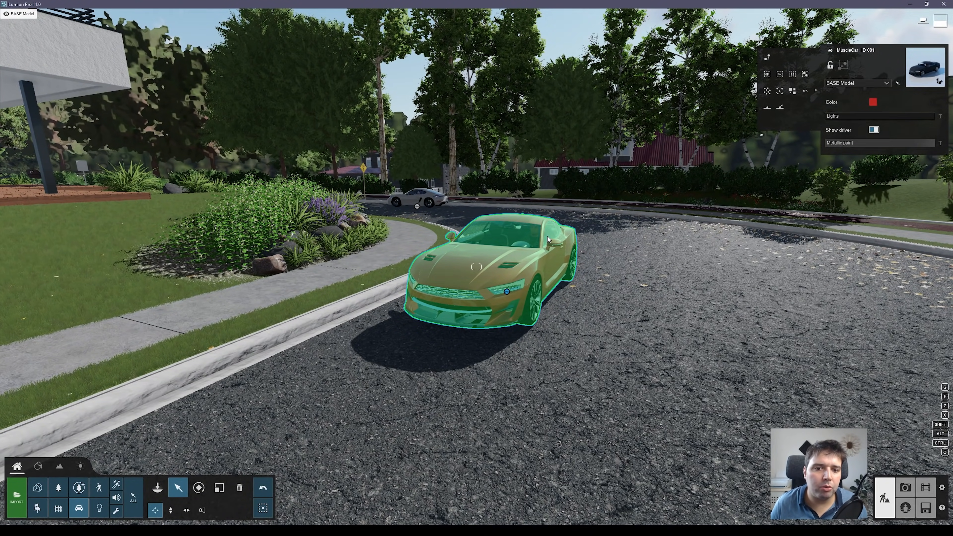
- Select the silver sports car farther down the road, set its Metallic paint to 1.0 and inspect its finish
{"action": "right_click_drag", "start_coordinate": [547, 236], "coordinate": [487, 165]}
{"action": "key", "text": "w"}
{"action": "key", "text": "s"}
{"action": "key", "text": "a"}
{"action": "key", "text": "w"}
{"action": "key", "text": "s"}
{"action": "key", "text": "w"}
{"action": "key", "text": "w"}
{"action": "right_click_drag", "start_coordinate": [263, 75], "coordinate": [357, 137]}
{"action": "key", "text": "a"}
{"action": "key", "text": "s"}
{"action": "key", "text": "w"}
{"action": "key", "text": "w"}
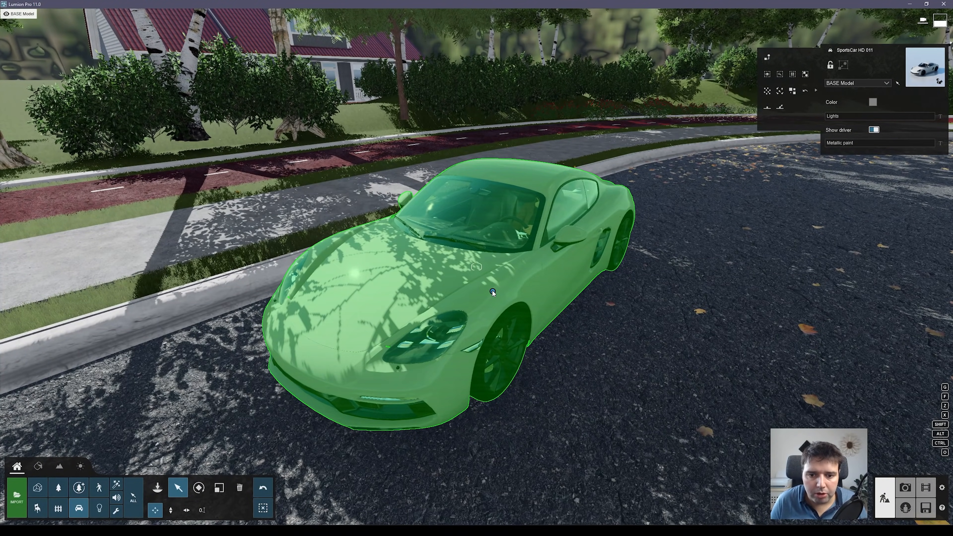
{"action": "left_click", "coordinate": [492, 290]}
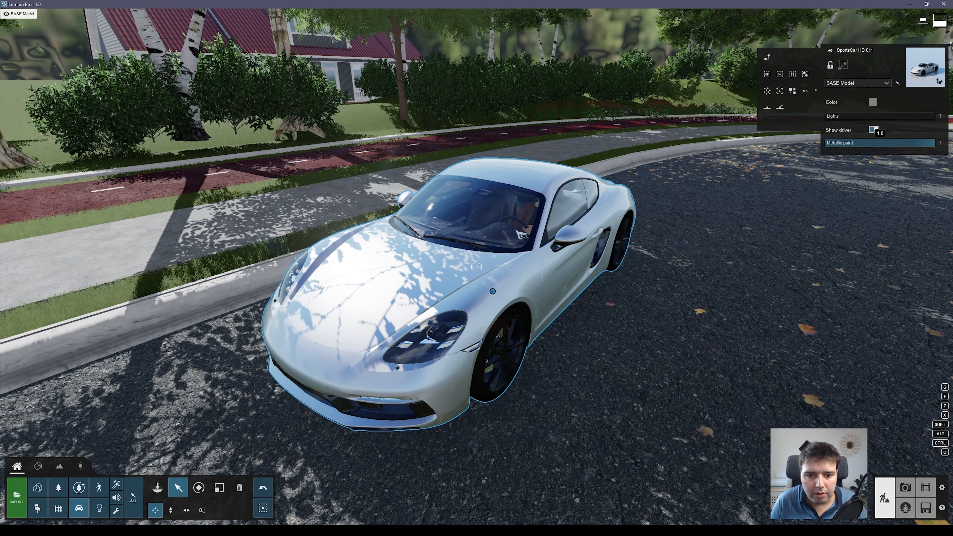
{"action": "key", "text": "a"}
{"action": "right_click_drag", "start_coordinate": [476, 266], "coordinate": [717, 263]}
{"action": "key", "text": "e"}
{"action": "key", "text": "q"}
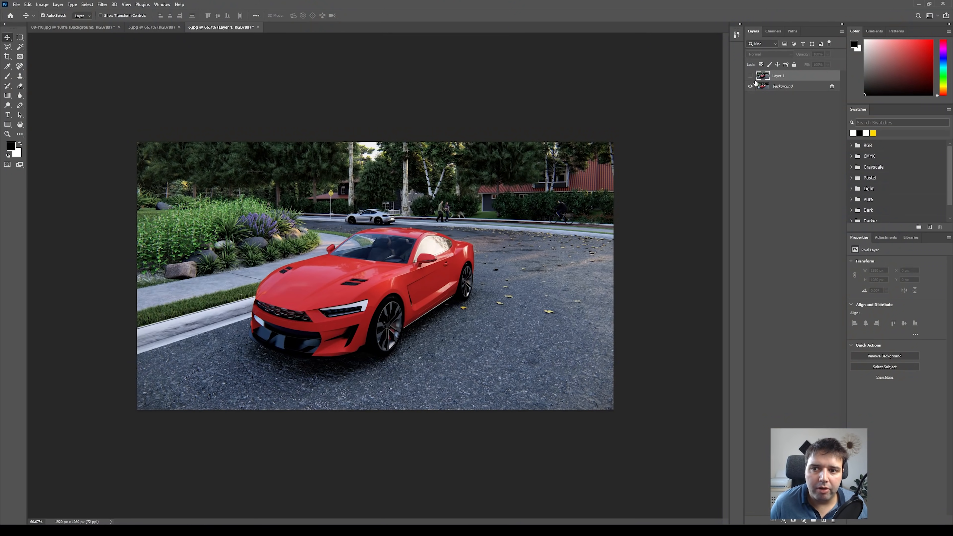
- Switch to Photoshop and toggle Layer 1's visibility in 6.jpg to compare the two car paint renders
{"action": "left_click", "coordinate": [748, 76]}
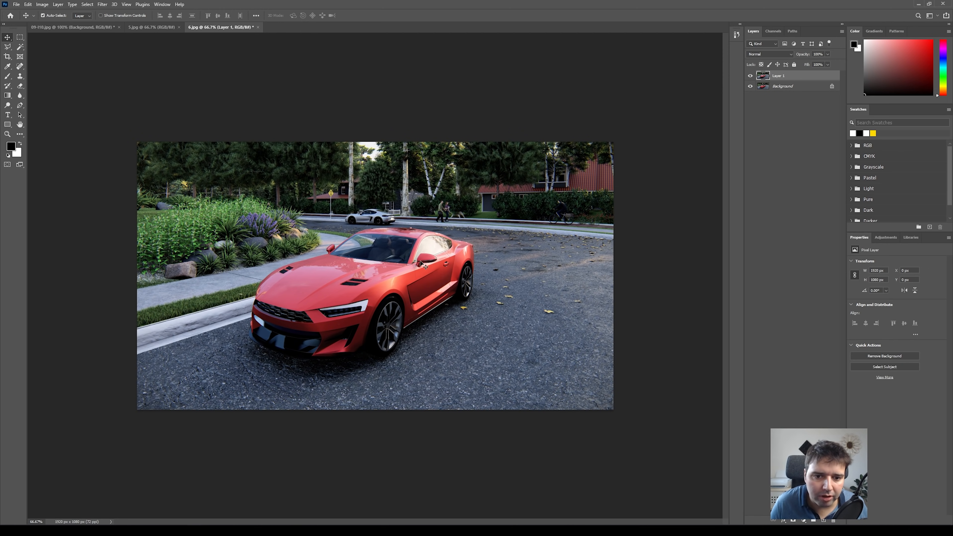
{"action": "left_click", "coordinate": [751, 77]}
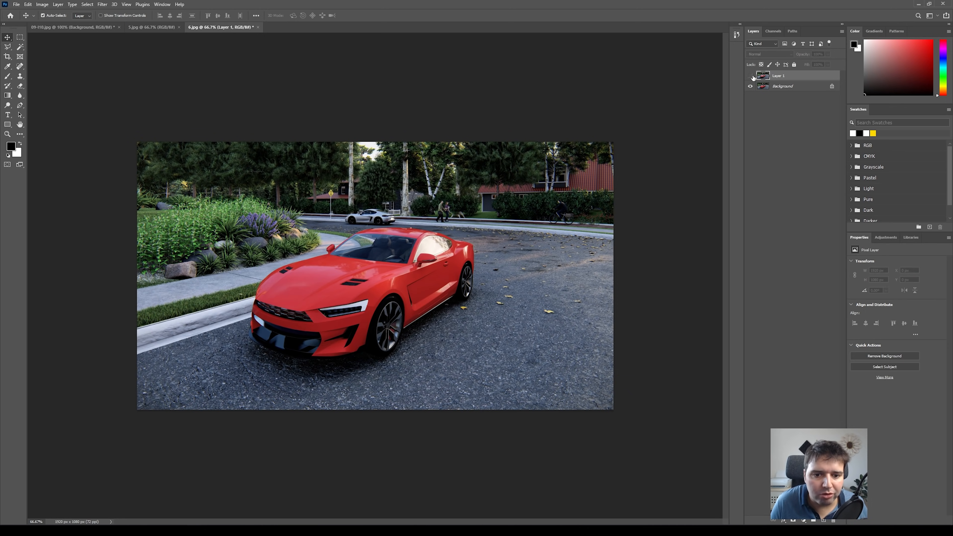
{"action": "left_click", "coordinate": [751, 76]}
{"action": "left_click", "coordinate": [750, 77]}
{"action": "left_click", "coordinate": [751, 76]}
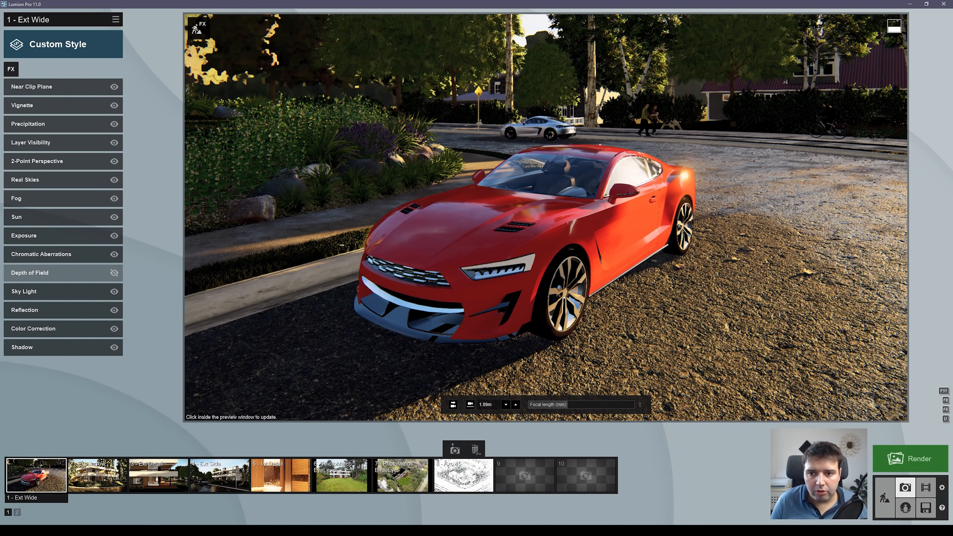
- Return to Lumion and examine the red car from other angles in an updated full-screen preview of the Ext Wide photo
{"action": "right_click_drag", "start_coordinate": [671, 225], "coordinate": [709, 203]}
{"action": "key", "text": "s"}
{"action": "key", "text": "q"}
{"action": "key", "text": "d"}
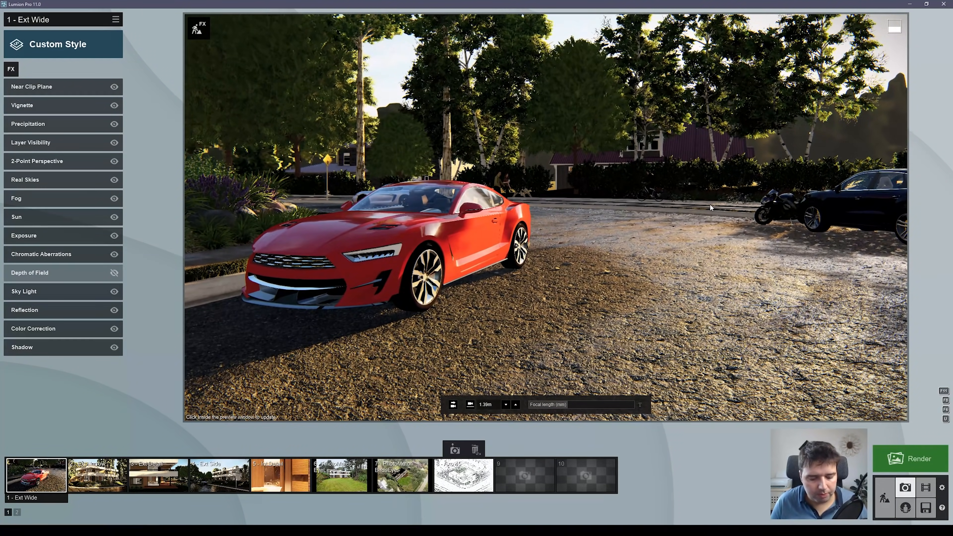
{"action": "key", "text": "F11"}
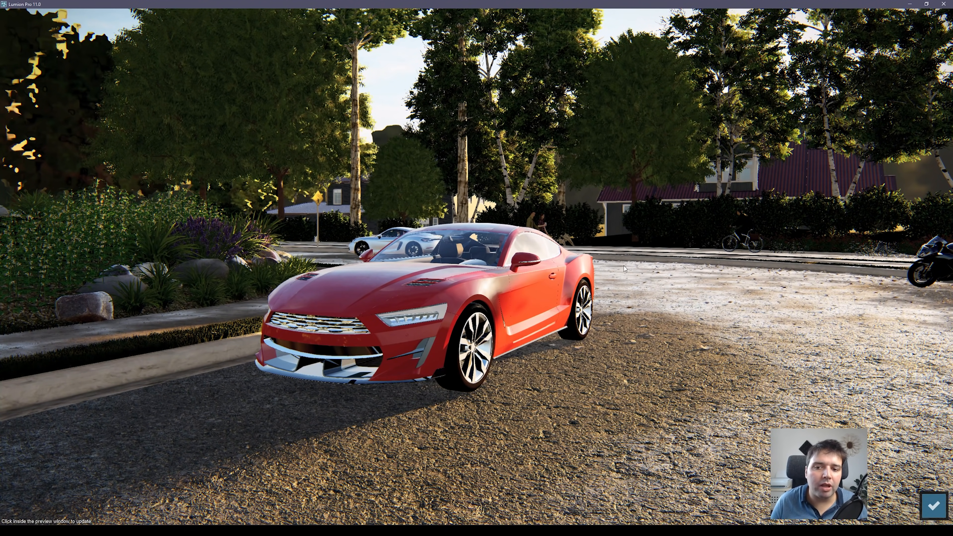
{"action": "left_click", "coordinate": [632, 305]}
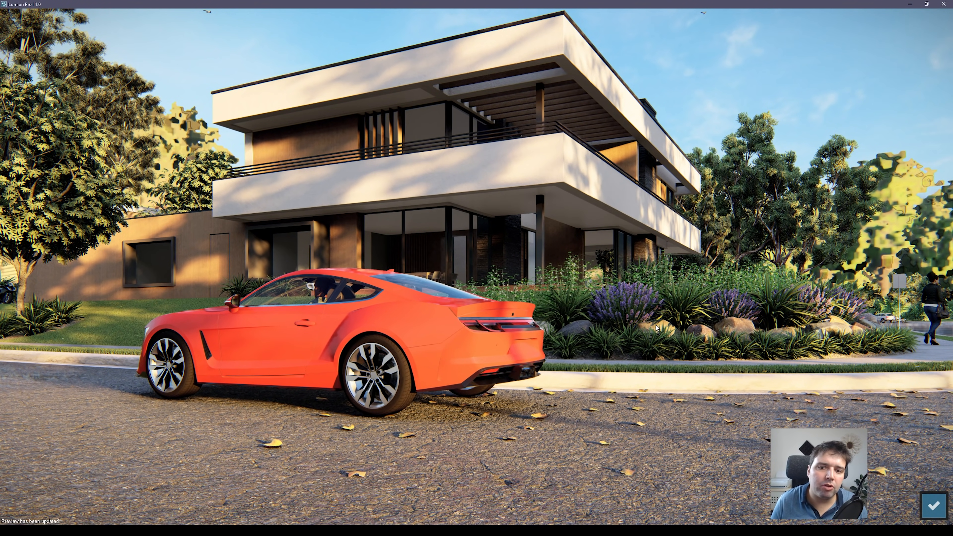
{"action": "left_click", "coordinate": [933, 505]}
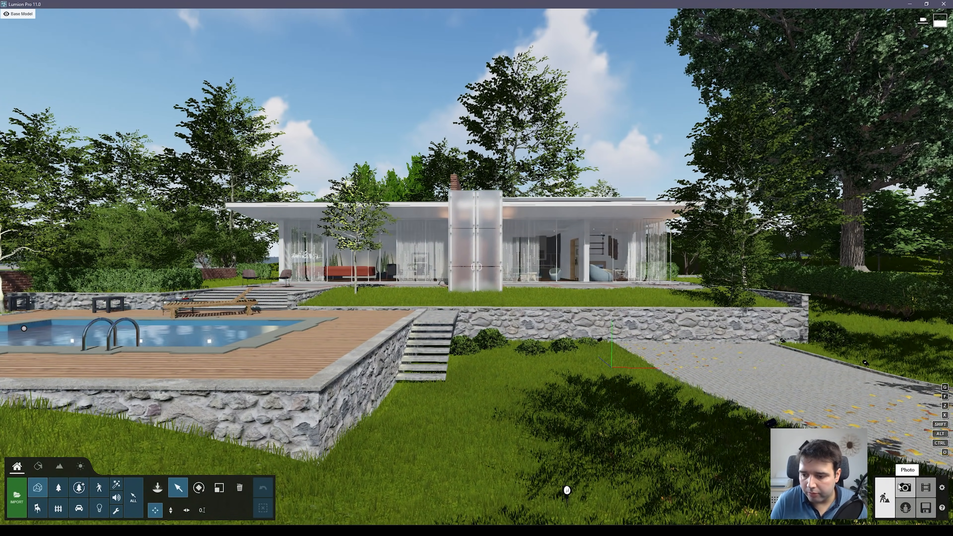
- Add the Orthographic View effect to the Exterior Sunny day photo and switch the view to 2D
{"action": "left_click", "coordinate": [904, 488]}
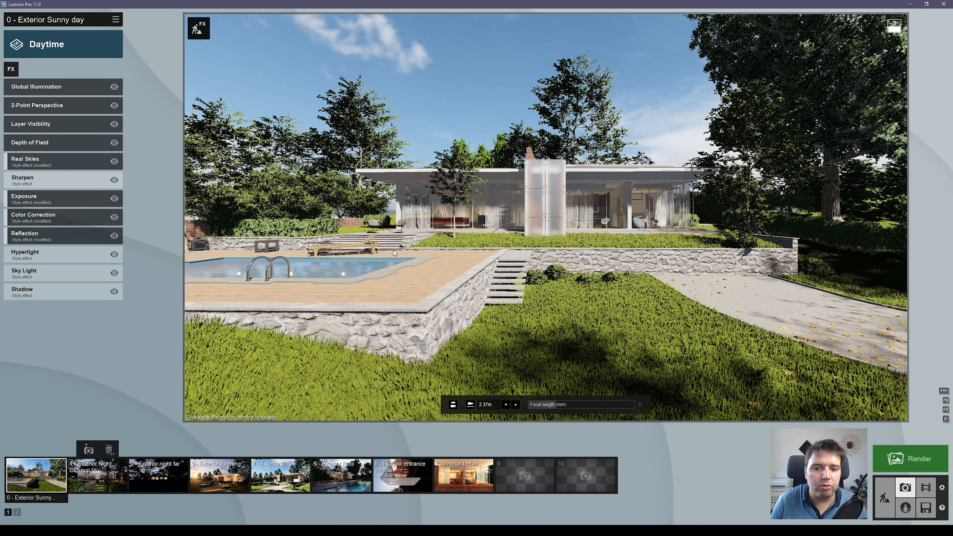
{"action": "left_click", "coordinate": [11, 69]}
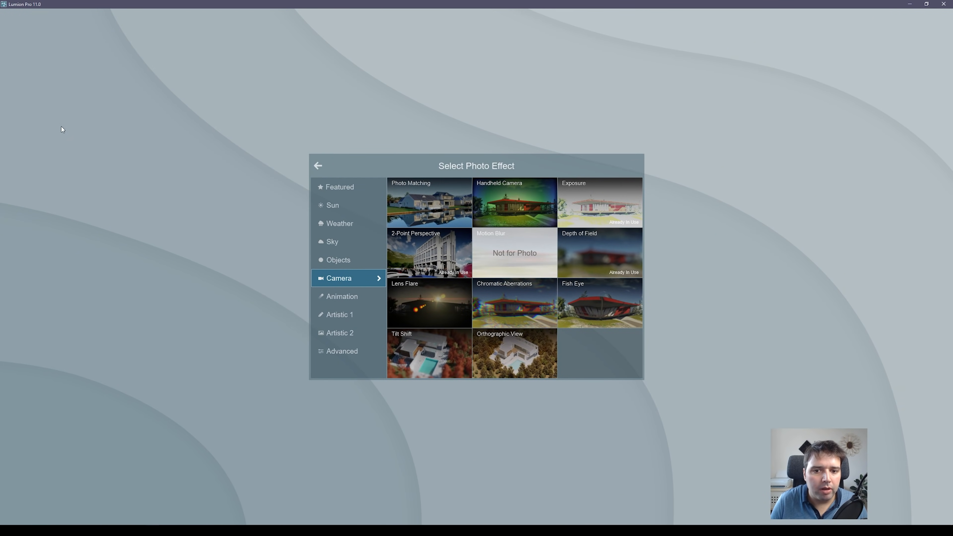
{"action": "left_click", "coordinate": [346, 188]}
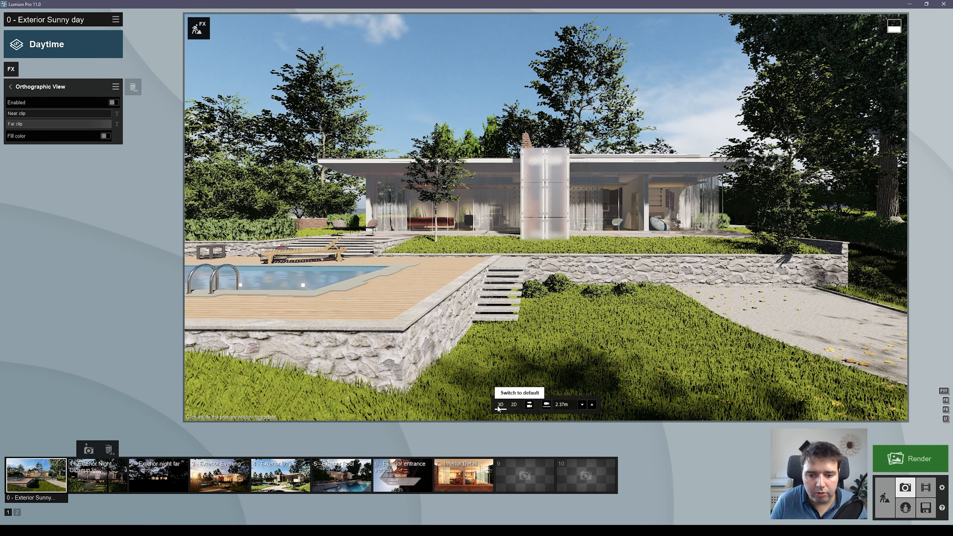
{"action": "mouse_move", "coordinate": [525, 206]}
{"action": "right_mouse_down"}
{"action": "mouse_move", "coordinate": [504, 231]}
{"action": "mouse_move", "coordinate": [542, 217]}
{"action": "mouse_move", "coordinate": [535, 213]}
{"action": "right_mouse_up"}
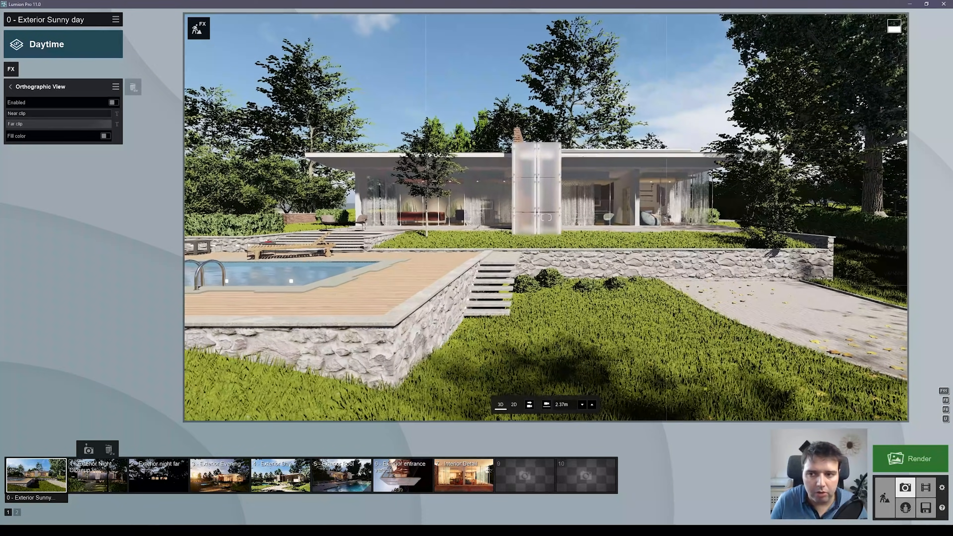
{"action": "left_click", "coordinate": [514, 405]}
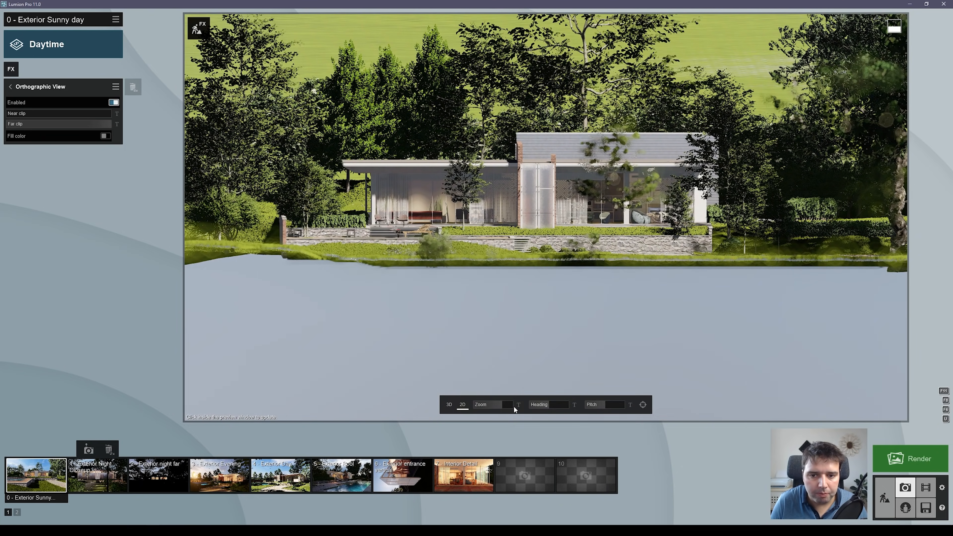
- Adjust the 2D view's zoom, heading, pitch and height to frame the front elevation of the house
{"action": "right_click_drag", "start_coordinate": [508, 293], "coordinate": [508, 268]}
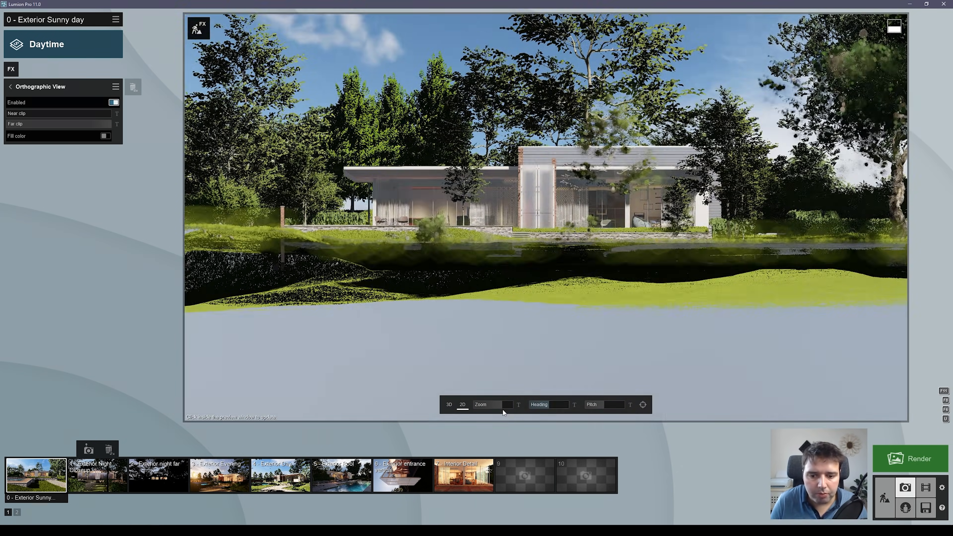
{"action": "left_click_drag", "start_coordinate": [502, 405], "coordinate": [503, 406]}
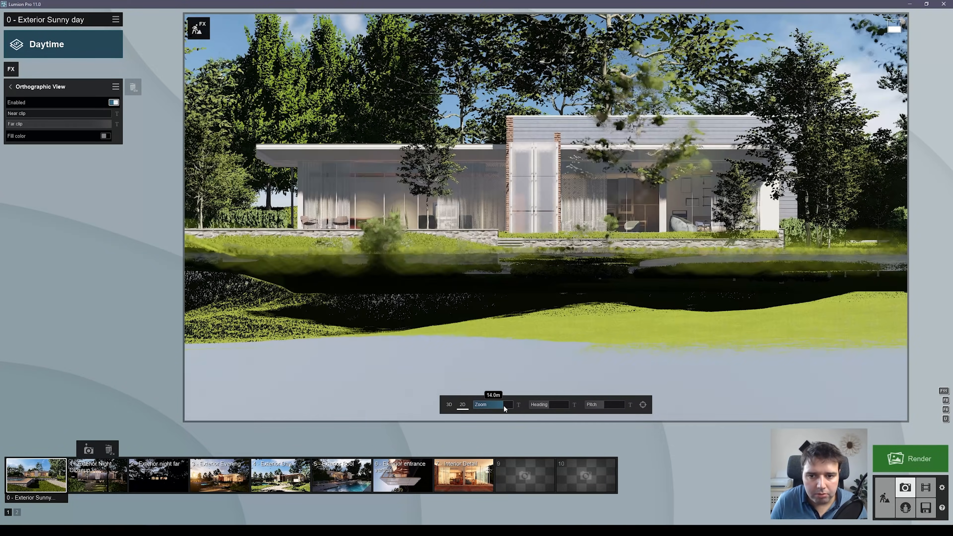
{"action": "left_click_drag", "start_coordinate": [549, 403], "coordinate": [604, 404]}
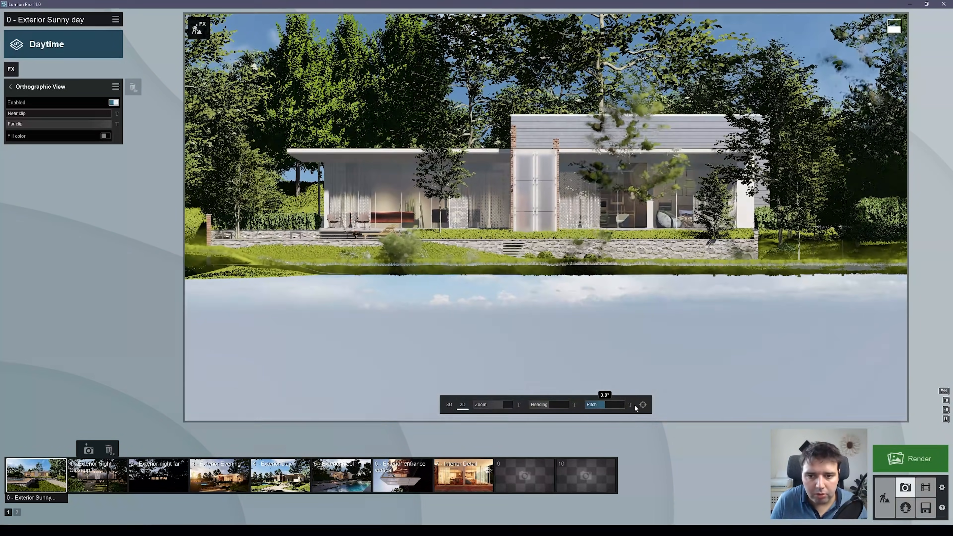
{"action": "left_click", "coordinate": [460, 229]}
{"action": "key", "text": "q"}
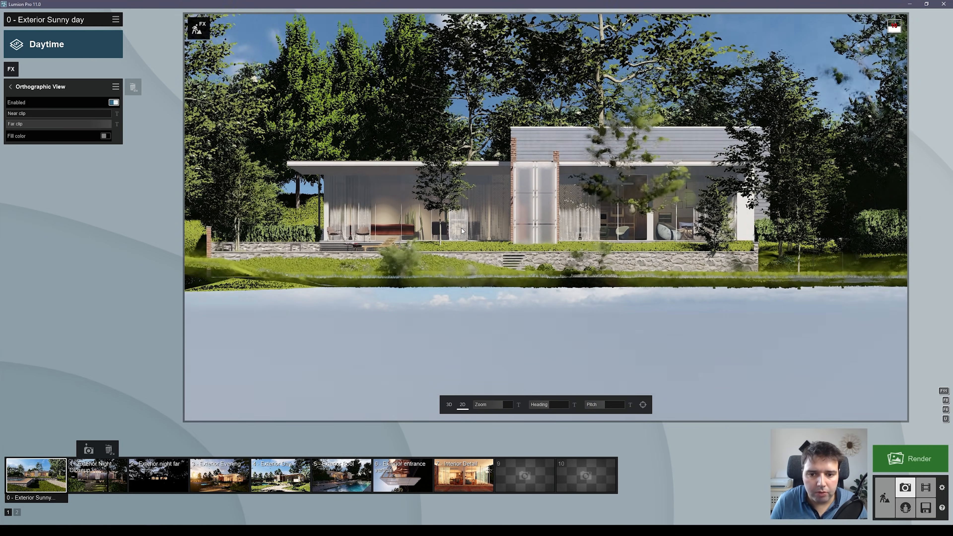
{"action": "key", "text": "q"}
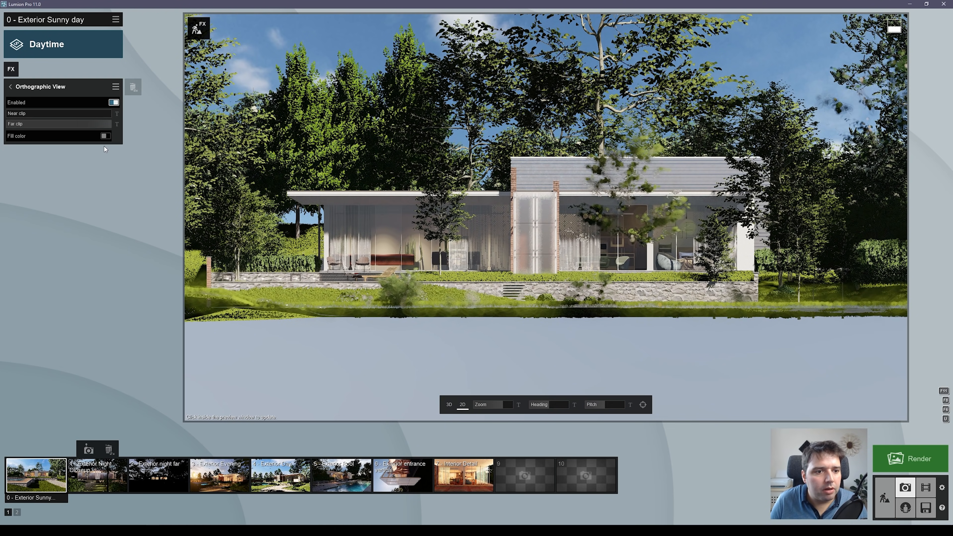
- Shorten the Orthographic View's Far clip distance, trying how much of the background behind the house it cuts off
{"action": "left_click", "coordinate": [110, 128]}
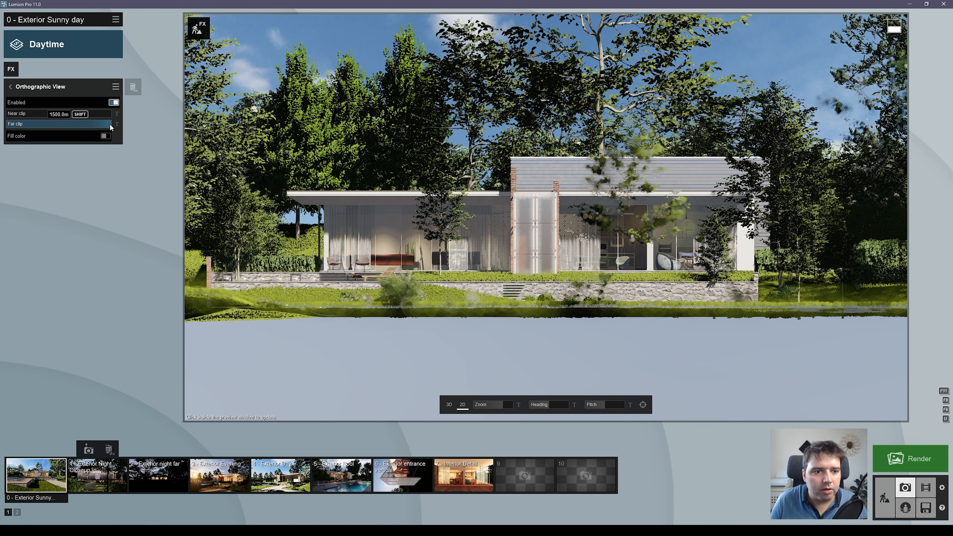
{"action": "left_click_drag", "start_coordinate": [111, 127], "coordinate": [33, 127]}
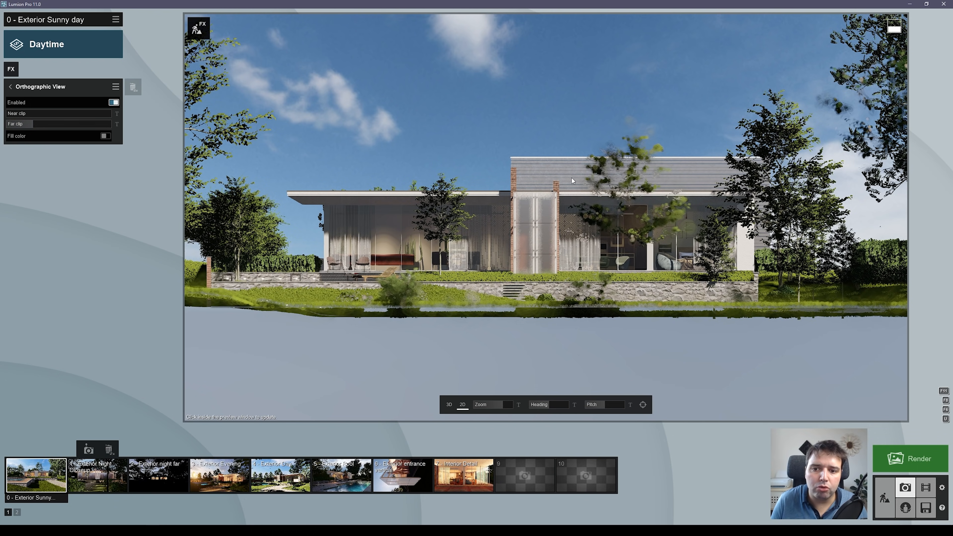
{"action": "left_click_drag", "start_coordinate": [35, 125], "coordinate": [2, 125]}
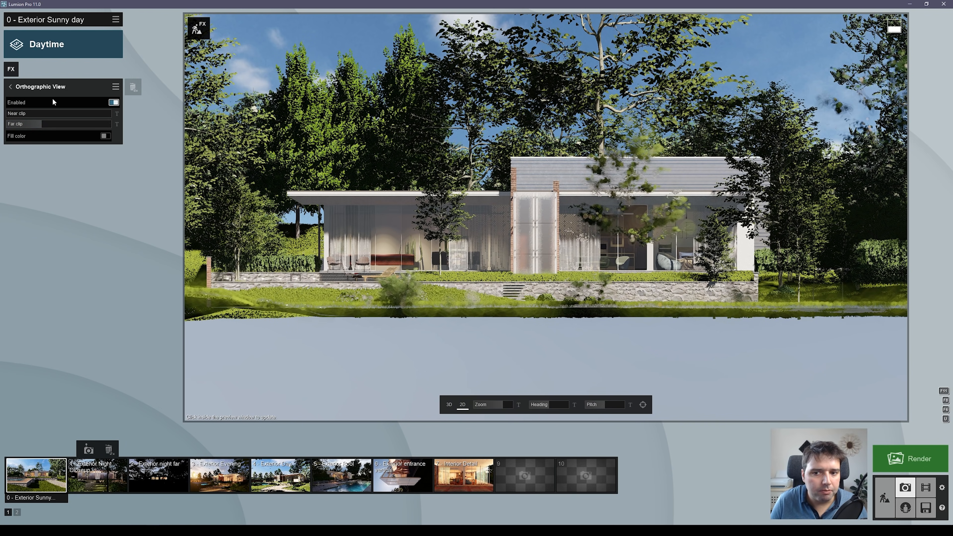
- Turn off the Depth of Field effect and reopen the Orthographic View settings
{"action": "left_click", "coordinate": [10, 86]}
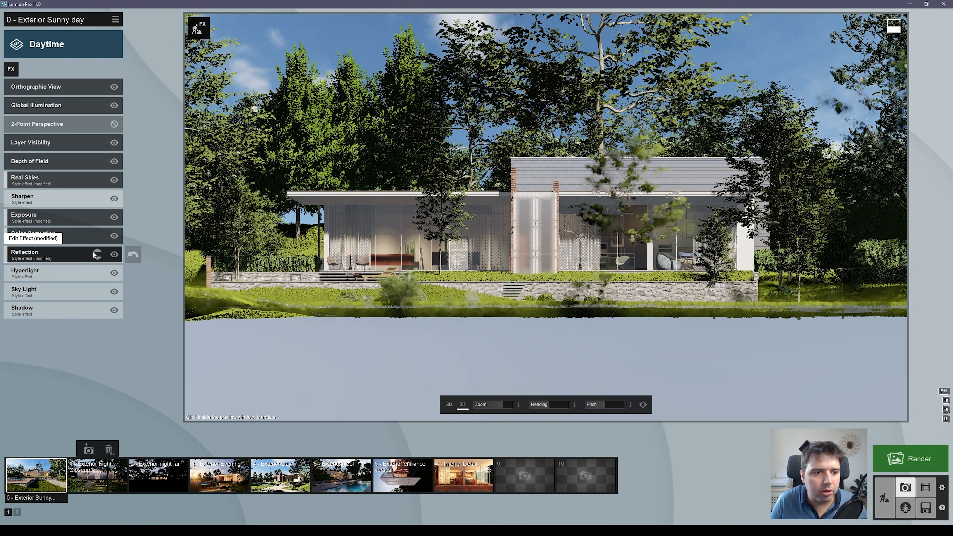
{"action": "left_click", "coordinate": [114, 161]}
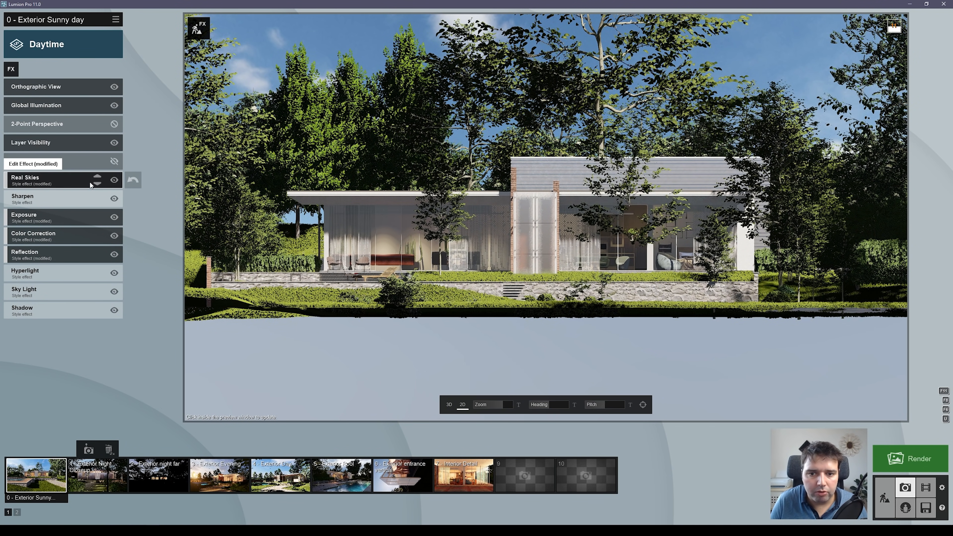
{"action": "left_click", "coordinate": [26, 87]}
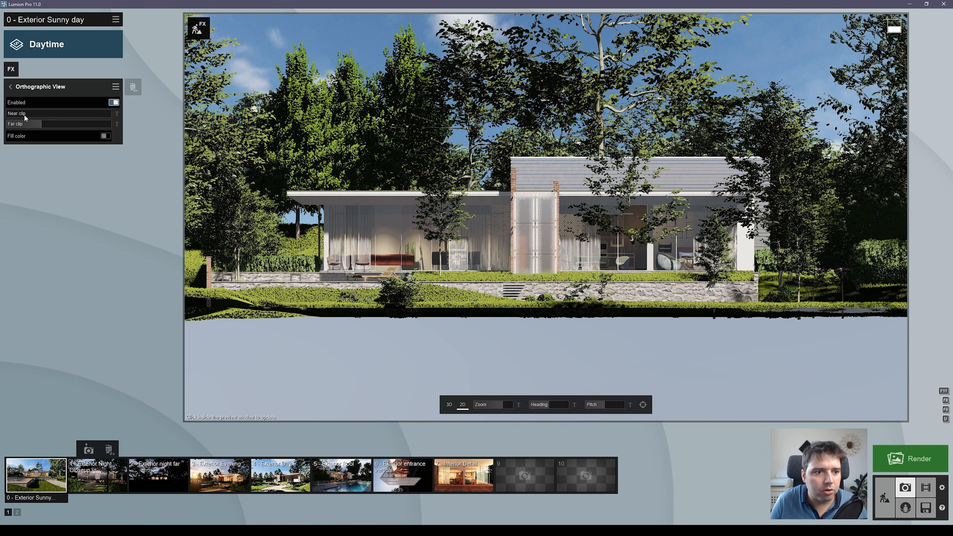
- Increase the Orthographic View's Near clip slightly and enable a dark Fill color for the background behind the house
{"action": "left_click_drag", "start_coordinate": [16, 115], "coordinate": [21, 117]}
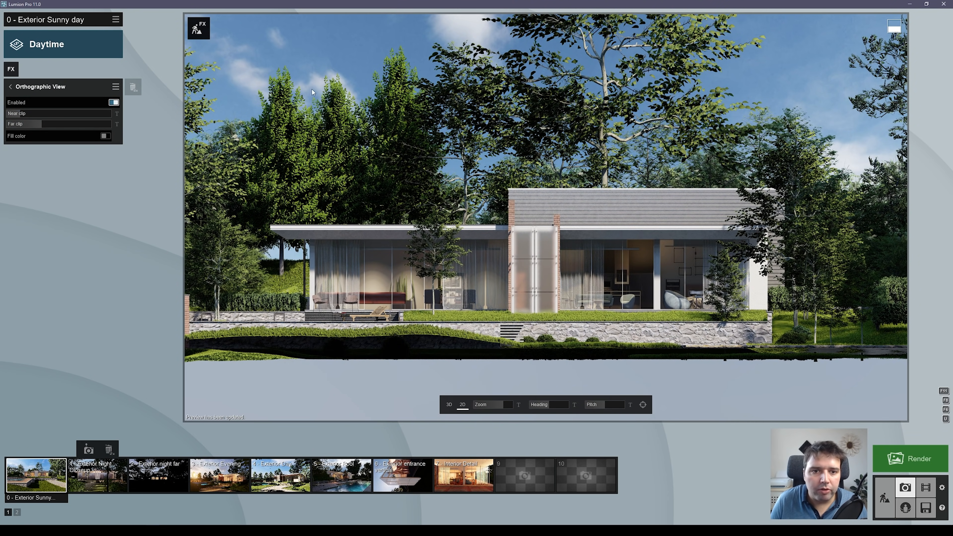
{"action": "left_click", "coordinate": [105, 136]}
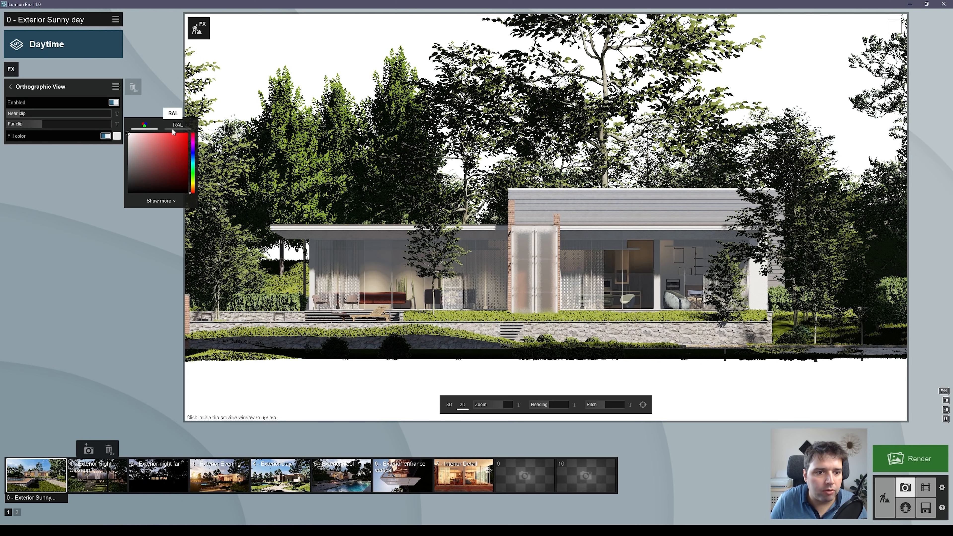
{"action": "mouse_move", "coordinate": [179, 139]}
{"action": "left_mouse_down"}
{"action": "mouse_move", "coordinate": [188, 133]}
{"action": "mouse_move", "coordinate": [194, 169]}
{"action": "mouse_move", "coordinate": [157, 171]}
{"action": "mouse_move", "coordinate": [128, 187]}
{"action": "left_mouse_up"}
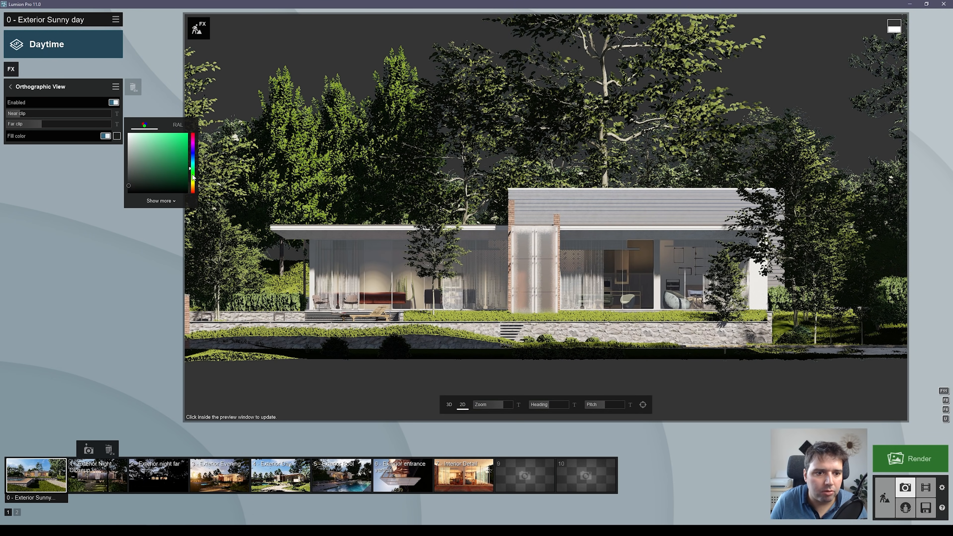
{"action": "left_click", "coordinate": [394, 233]}
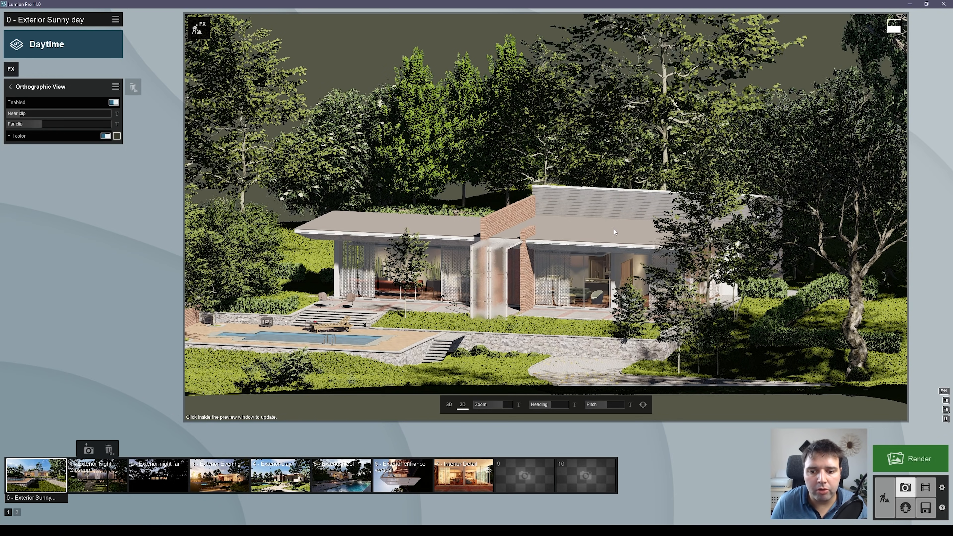
- Turn the orthographic view to look straight down on the roof and adjust its heading for a plan view
{"action": "left_click", "coordinate": [545, 217]}
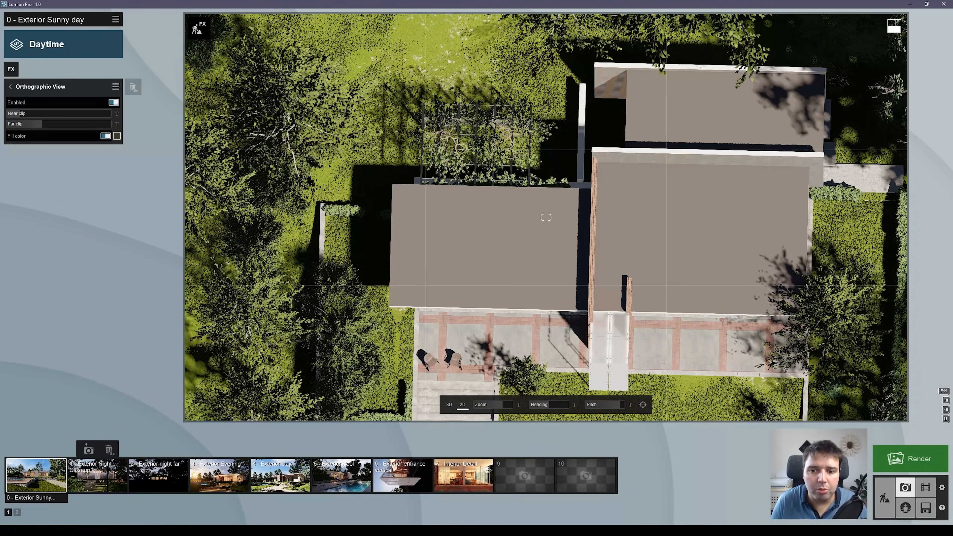
{"action": "right_click_drag", "start_coordinate": [545, 217], "coordinate": [546, 217]}
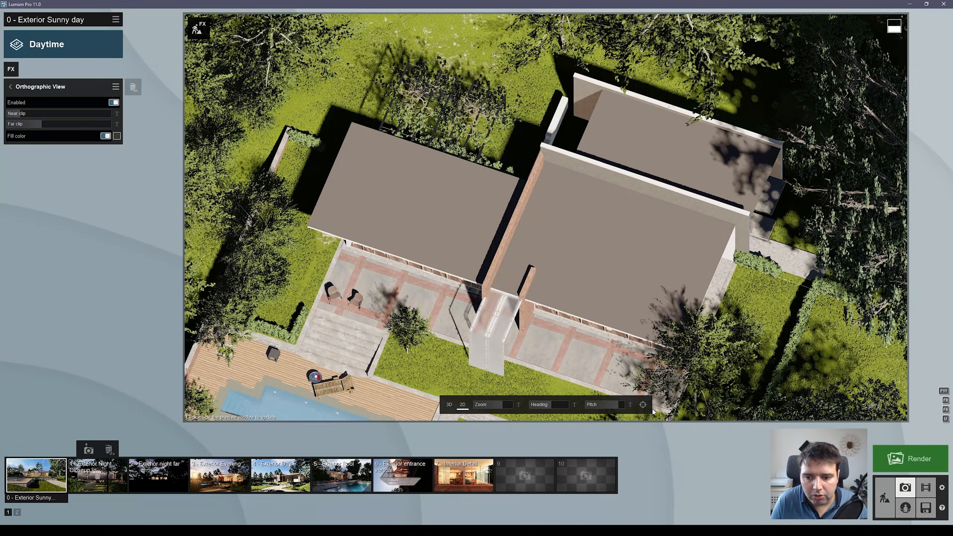
{"action": "left_click", "coordinate": [643, 404]}
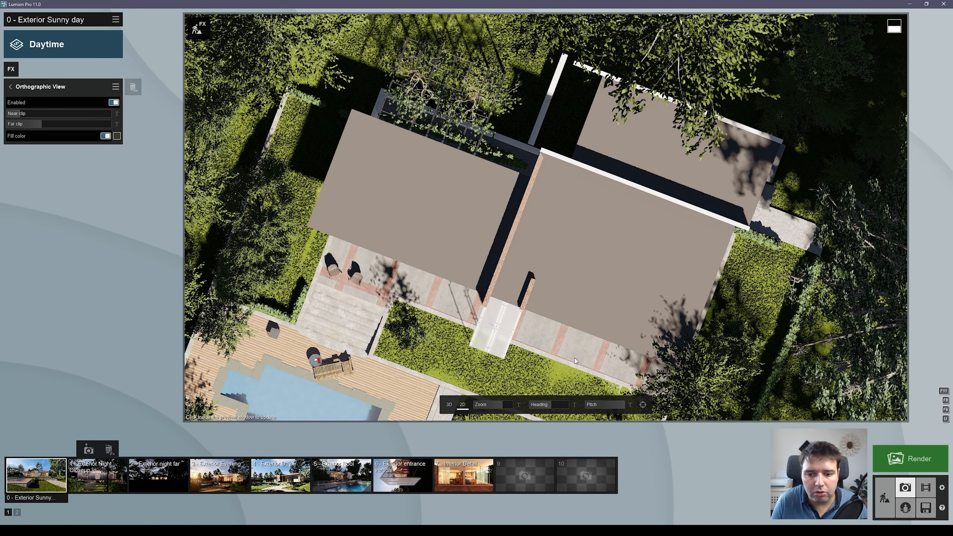
{"action": "left_click_drag", "start_coordinate": [551, 406], "coordinate": [549, 406]}
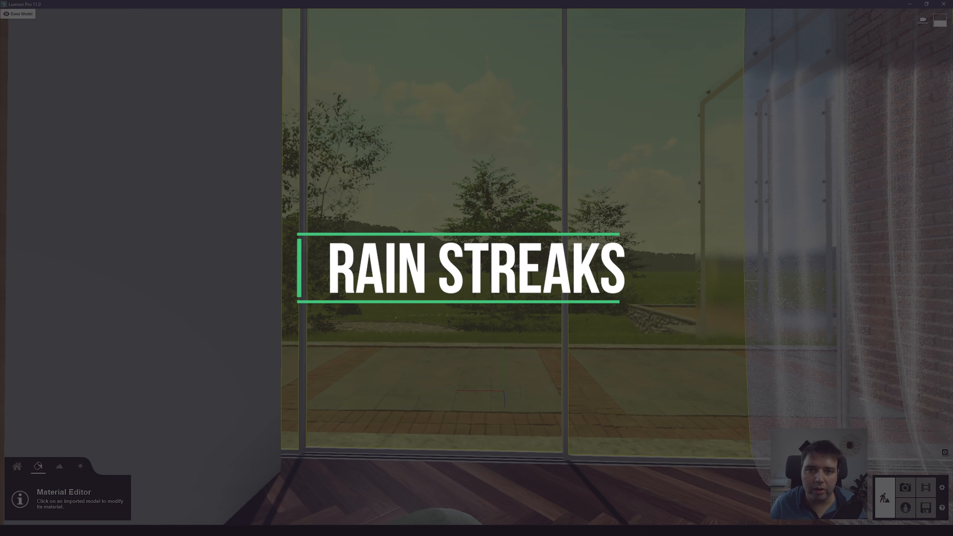
- Assign the Glass Advanced material to the villa's glazing facing the terrace
{"action": "key", "text": "w"}
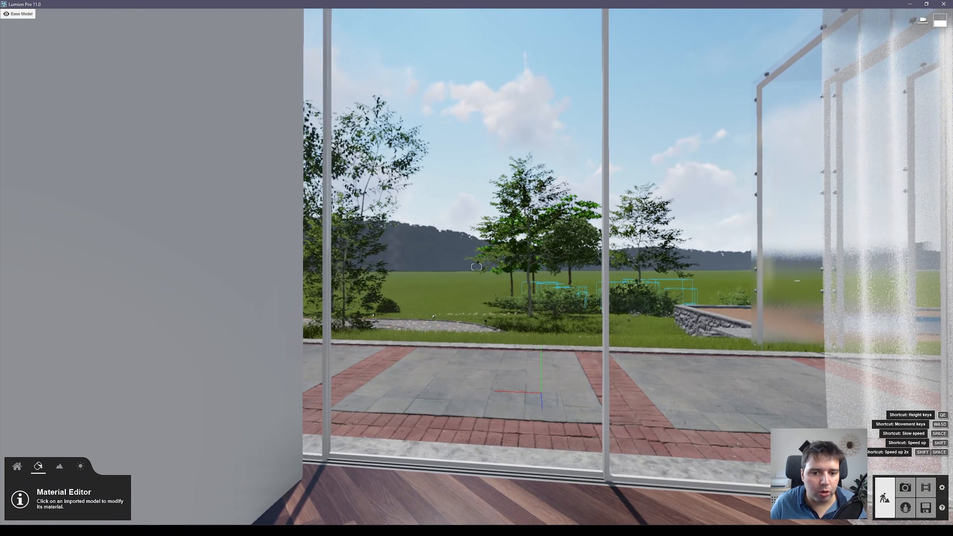
{"action": "right_click_drag", "start_coordinate": [503, 264], "coordinate": [243, 334]}
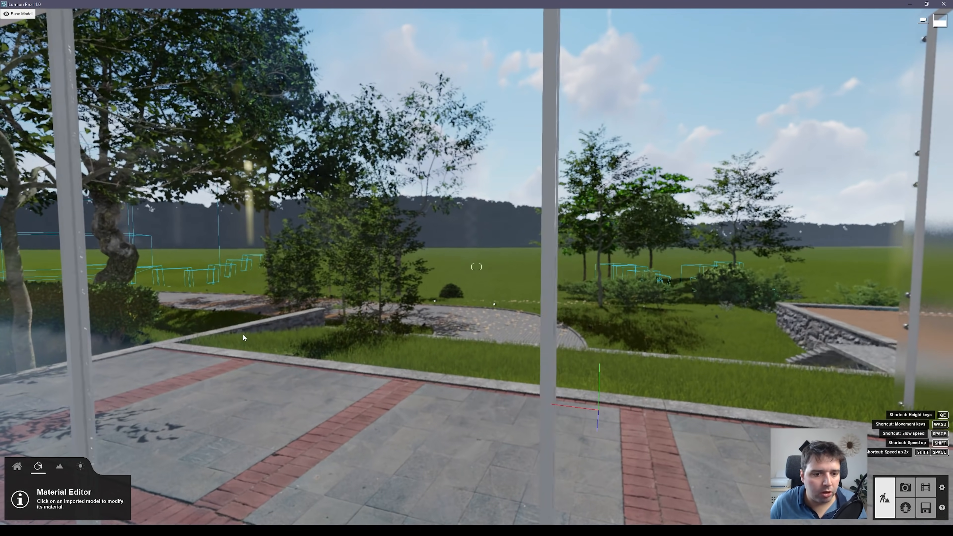
{"action": "left_click", "coordinate": [208, 338]}
{"action": "left_click", "coordinate": [22, 327]}
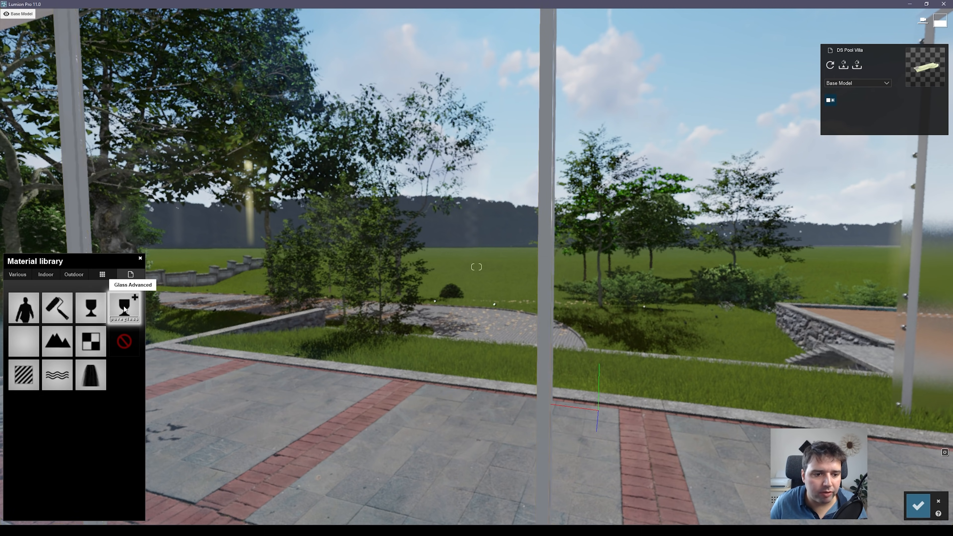
{"action": "left_click", "coordinate": [123, 308]}
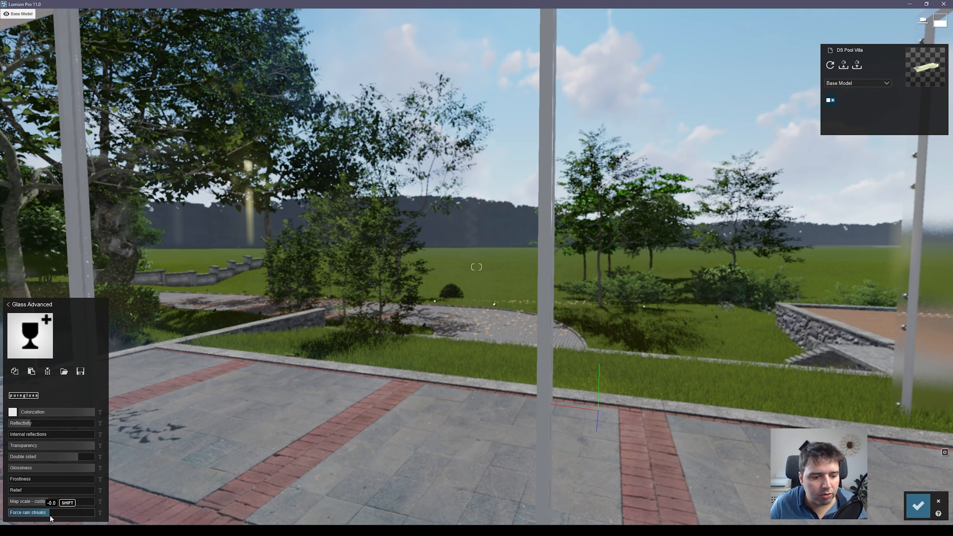
- Set Force rain streaks on the window glass to its maximum and save the material changes
{"action": "left_click_drag", "start_coordinate": [47, 515], "coordinate": [49, 515]}
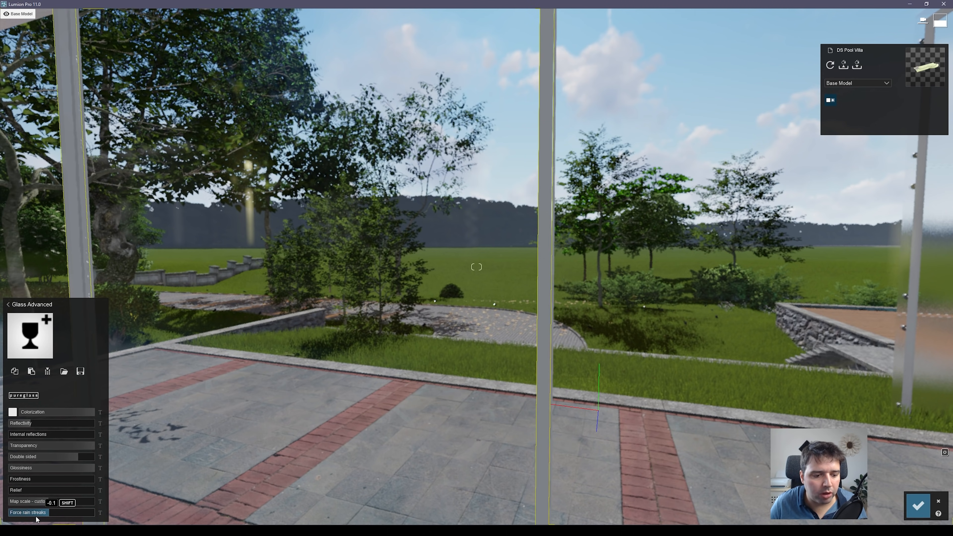
{"action": "left_click_drag", "start_coordinate": [56, 515], "coordinate": [119, 515]}
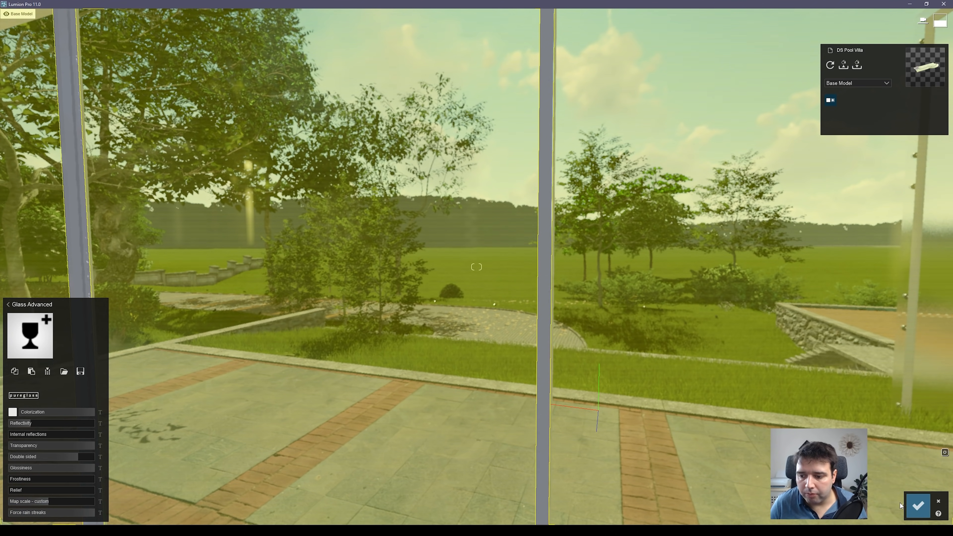
{"action": "left_click", "coordinate": [917, 505]}
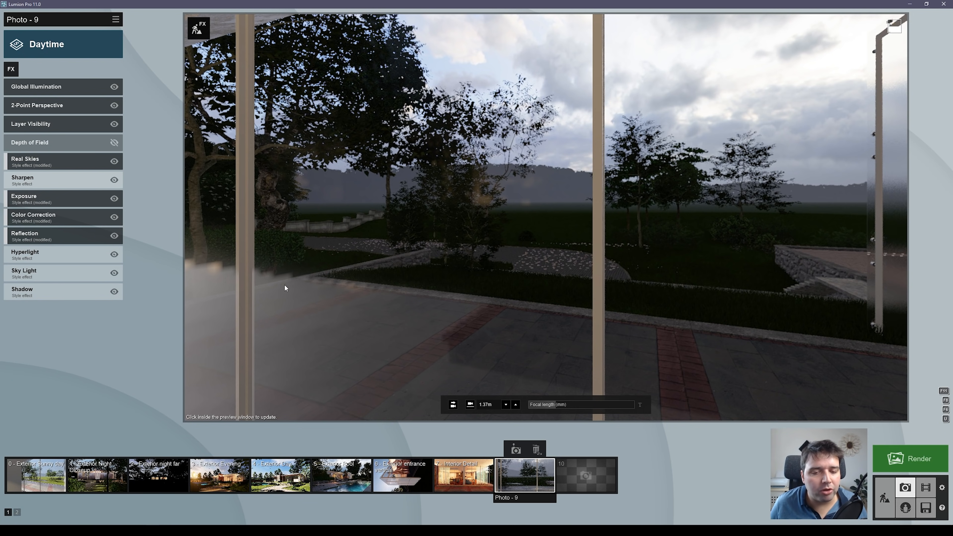
- Add the Precipitation weather effect to Photo - 9 and strengthen its Rain streaks on the window glass
{"action": "left_click", "coordinate": [11, 70]}
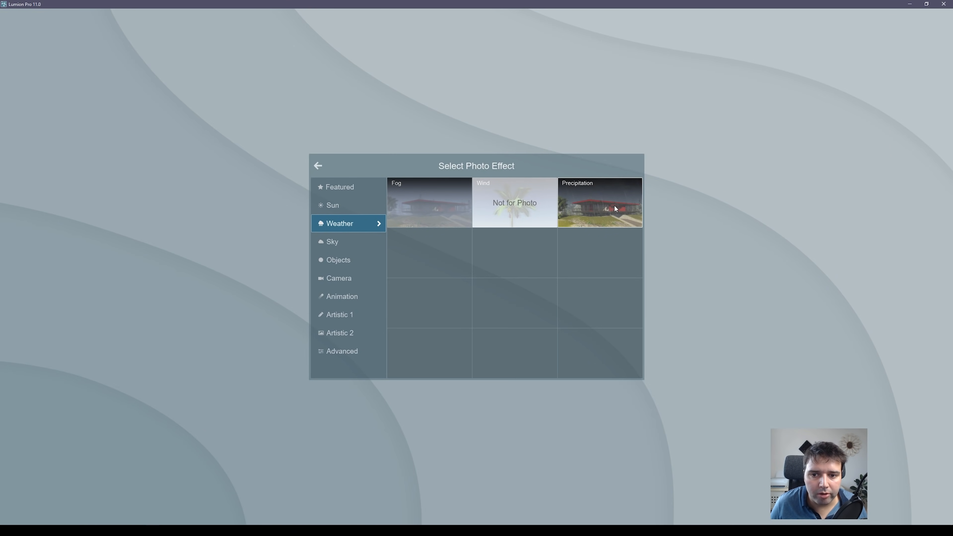
{"action": "left_click", "coordinate": [612, 212]}
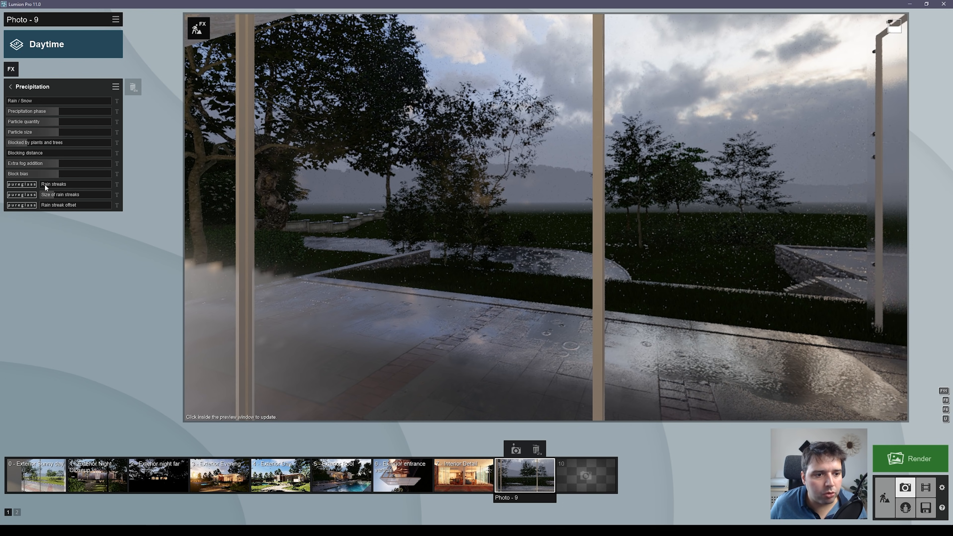
{"action": "left_click_drag", "start_coordinate": [43, 183], "coordinate": [63, 184]}
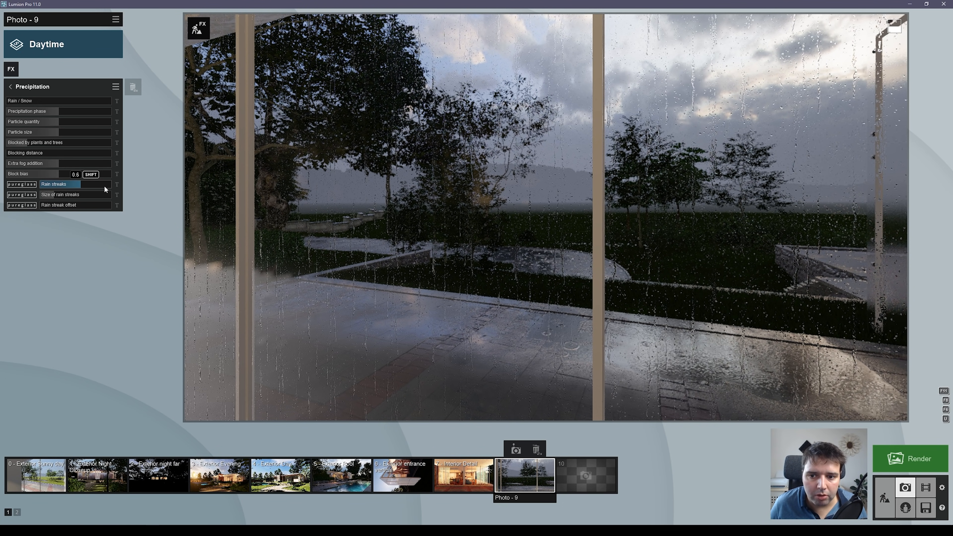
{"action": "left_click", "coordinate": [93, 185]}
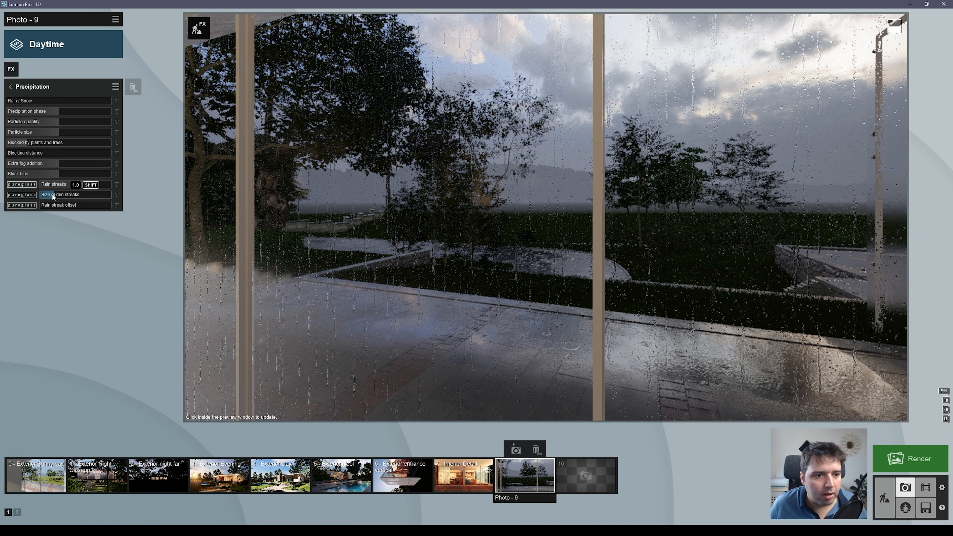
- Increase the Size of rain streaks and Rain streak offset in the Precipitation effect, and update the preview
{"action": "mouse_move", "coordinate": [64, 194]}
{"action": "left_mouse_down"}
{"action": "mouse_move", "coordinate": [105, 194]}
{"action": "mouse_move", "coordinate": [56, 200]}
{"action": "mouse_move", "coordinate": [66, 199]}
{"action": "left_mouse_up"}
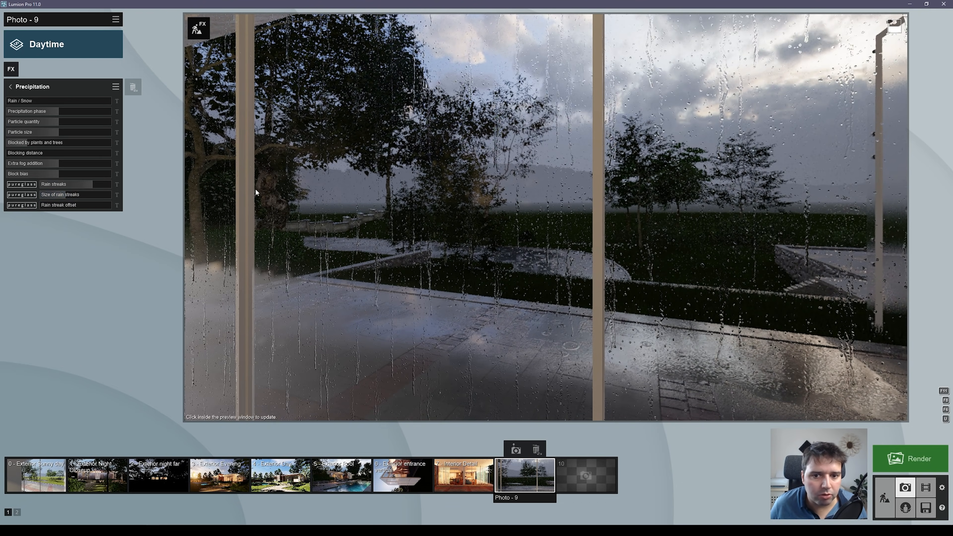
{"action": "left_click", "coordinate": [114, 207]}
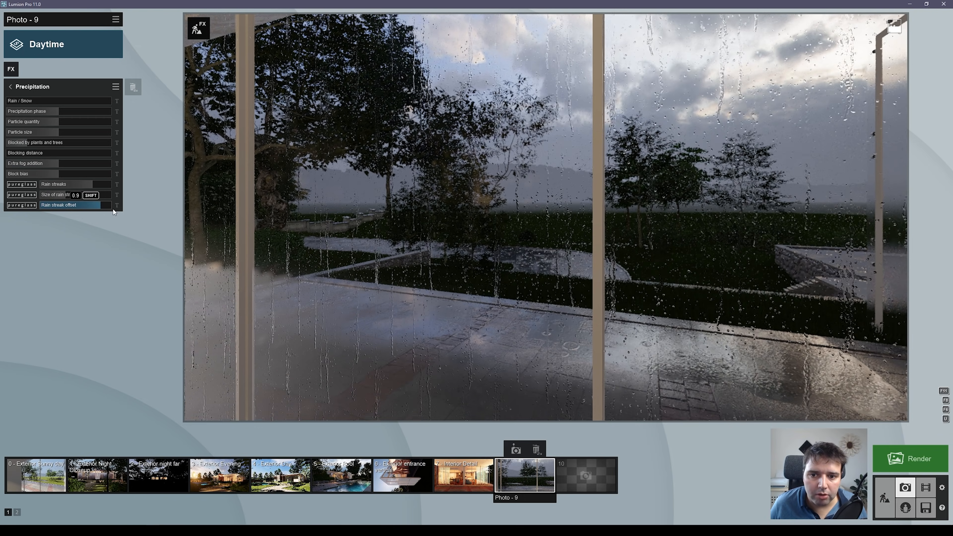
{"action": "left_click_drag", "start_coordinate": [76, 217], "coordinate": [85, 217]}
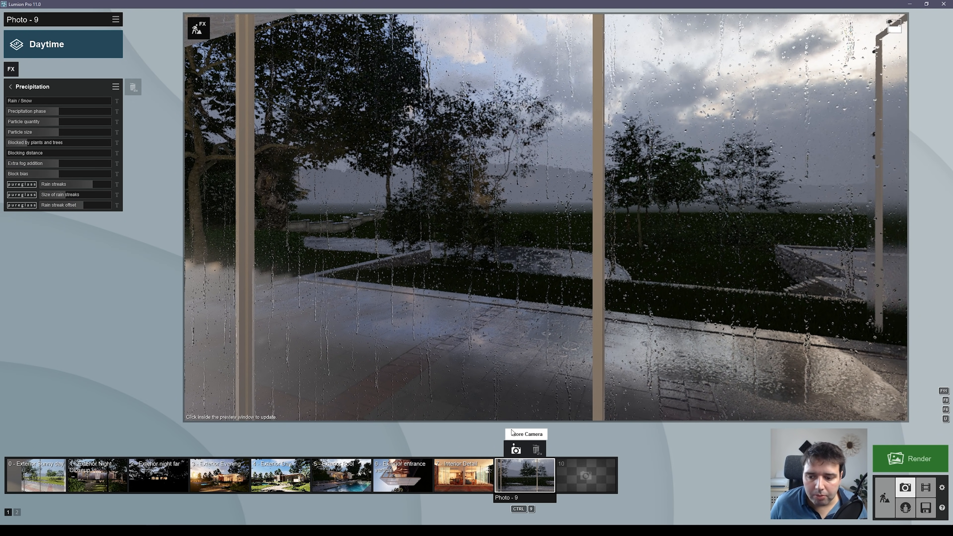
{"action": "left_click", "coordinate": [365, 185]}
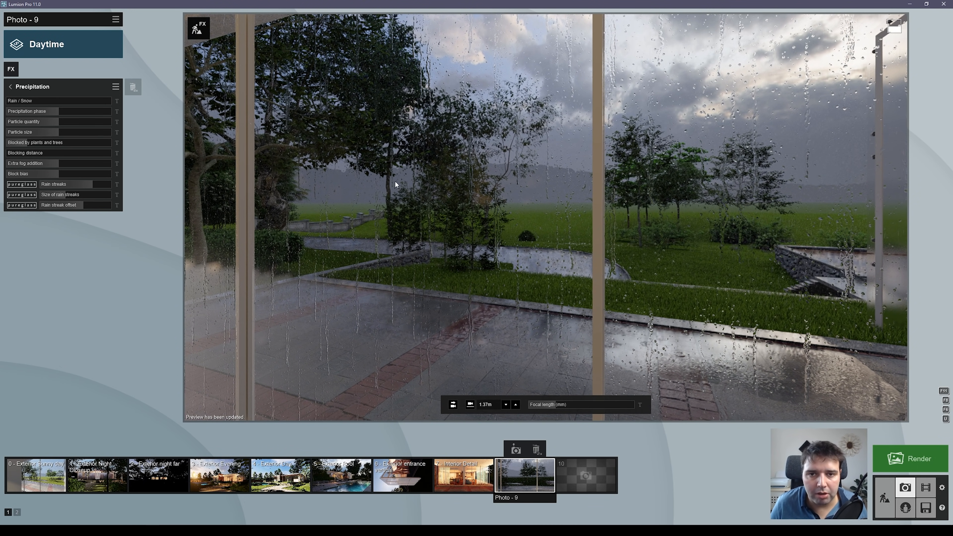
- Open Photo - 9's effect options and start recording a new Movie clip in empty slot 6
{"action": "left_click", "coordinate": [116, 20]}
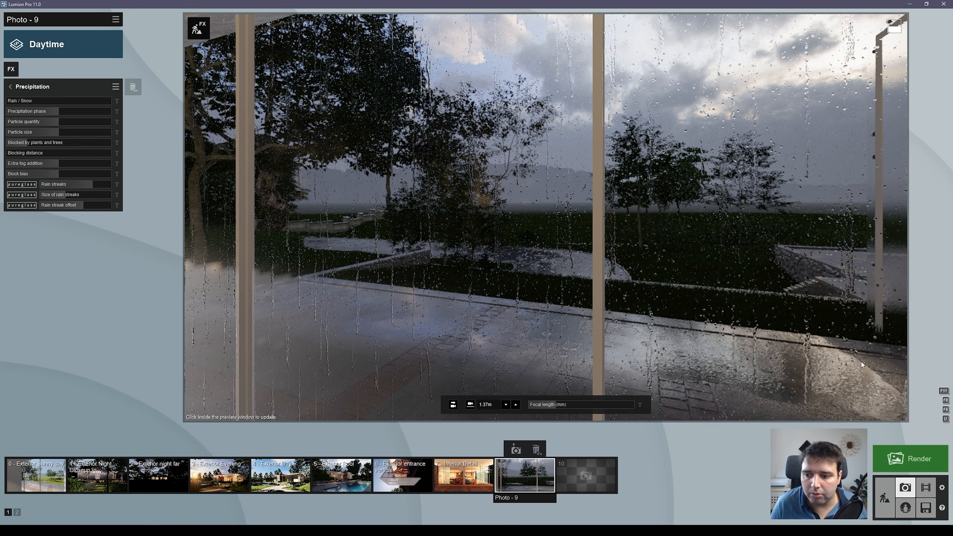
{"action": "left_click", "coordinate": [925, 487]}
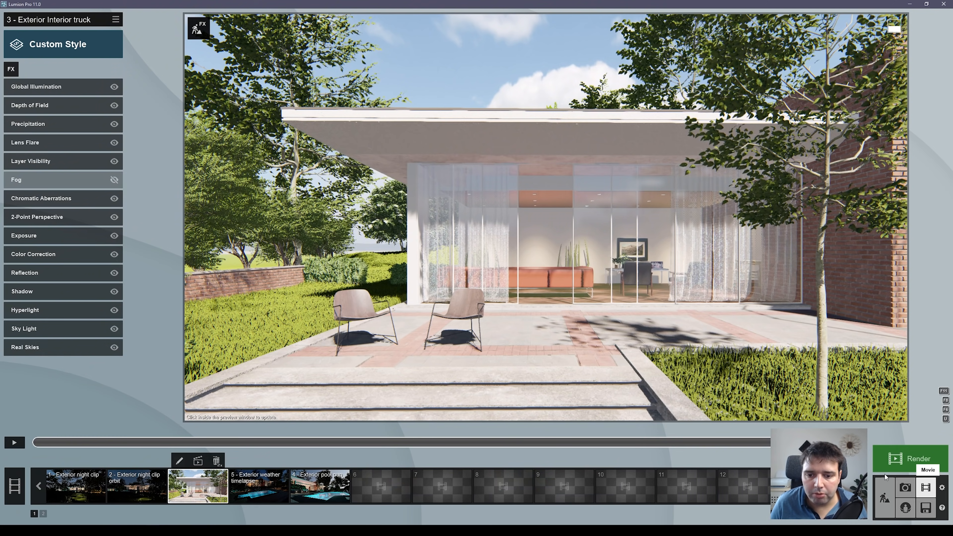
{"action": "left_click", "coordinate": [366, 481]}
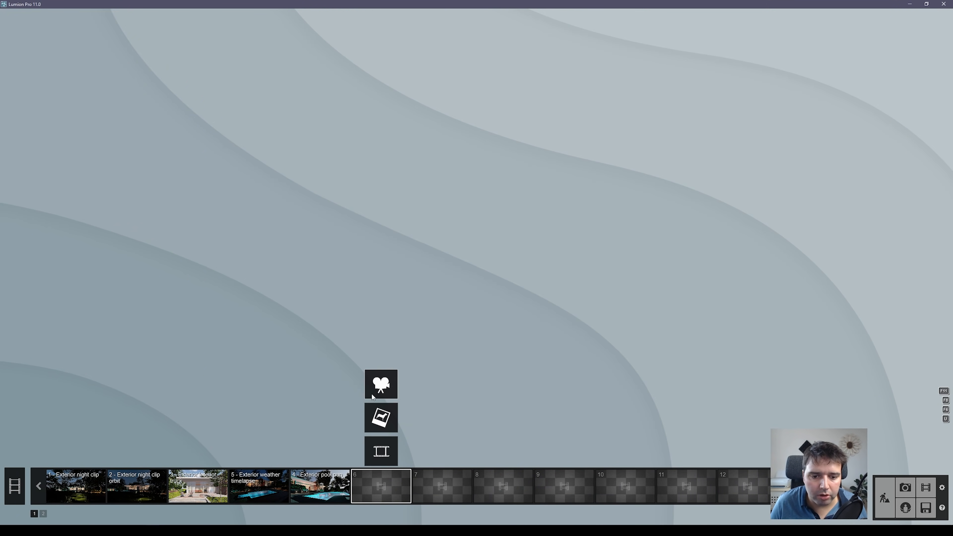
{"action": "left_click", "coordinate": [384, 379]}
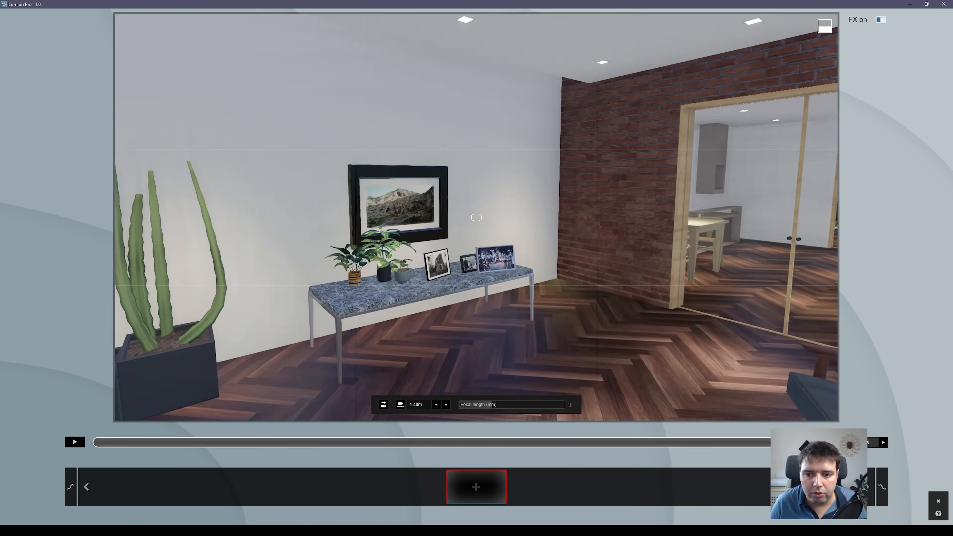
- Frame the clip's camera looking out through the window at the garden, with a focal length of 38.5 mm
{"action": "key", "text": "w"}
{"action": "right_click_drag", "start_coordinate": [477, 217], "coordinate": [738, 217]}
{"action": "key", "text": "a"}
{"action": "right_click_drag", "start_coordinate": [379, 300], "coordinate": [450, 307]}
{"action": "key", "text": "s"}
{"action": "left_click_drag", "start_coordinate": [491, 404], "coordinate": [508, 403]}
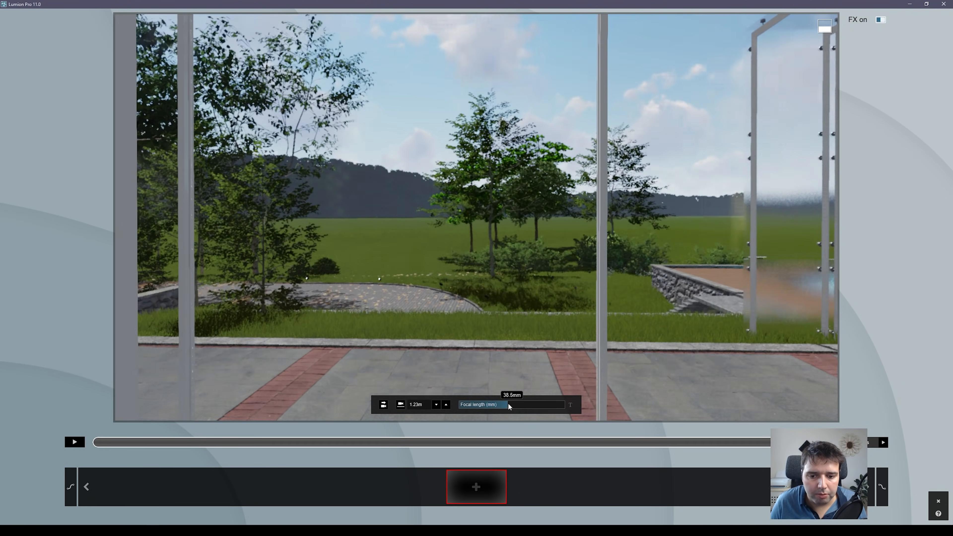
{"action": "key", "text": "s"}
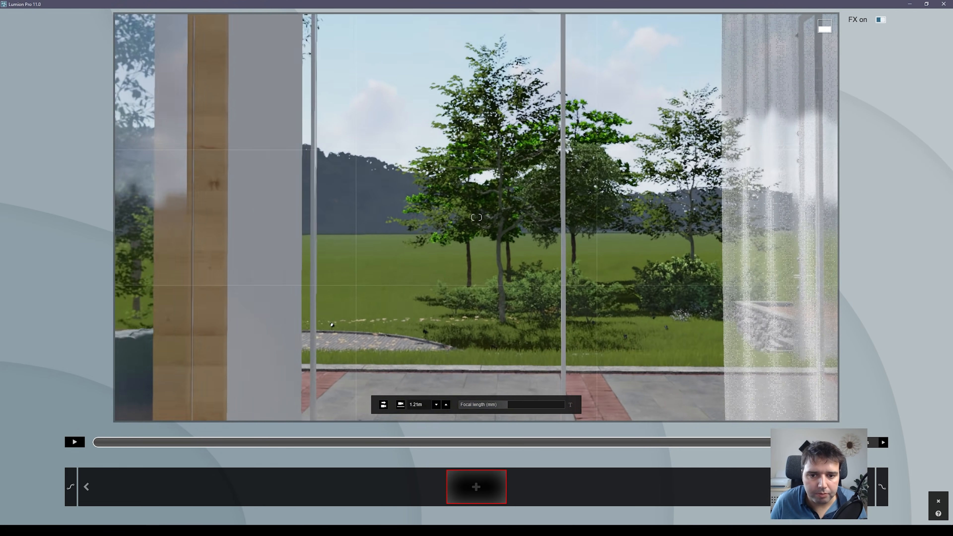
{"action": "key", "text": "w"}
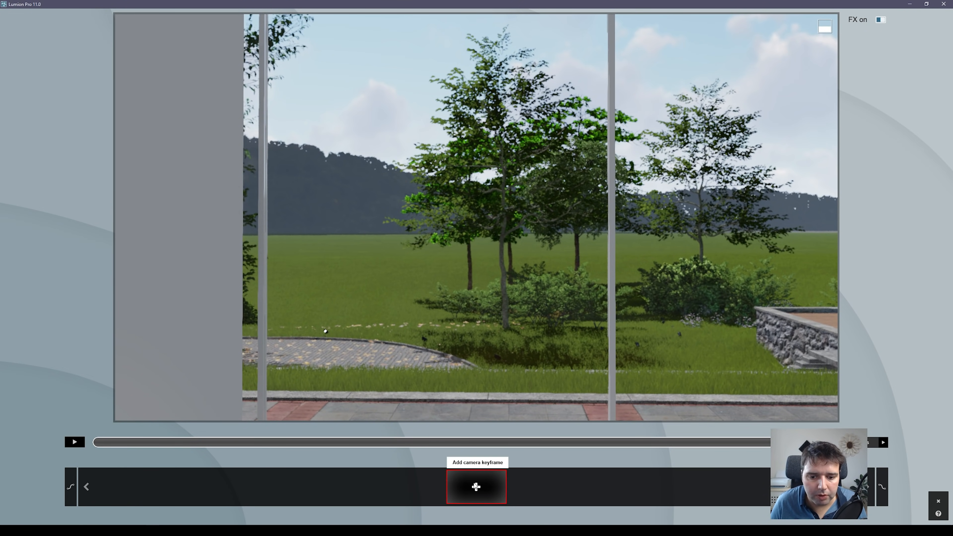
- Add two camera keyframes for a short sideways move along the window
{"action": "left_click", "coordinate": [476, 487]}
{"action": "key", "text": "d"}
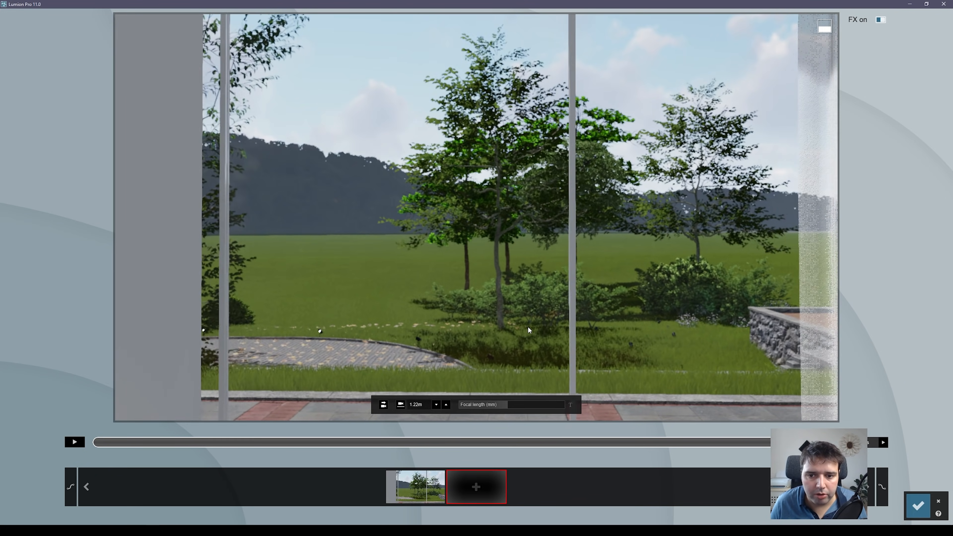
{"action": "left_click", "coordinate": [476, 486]}
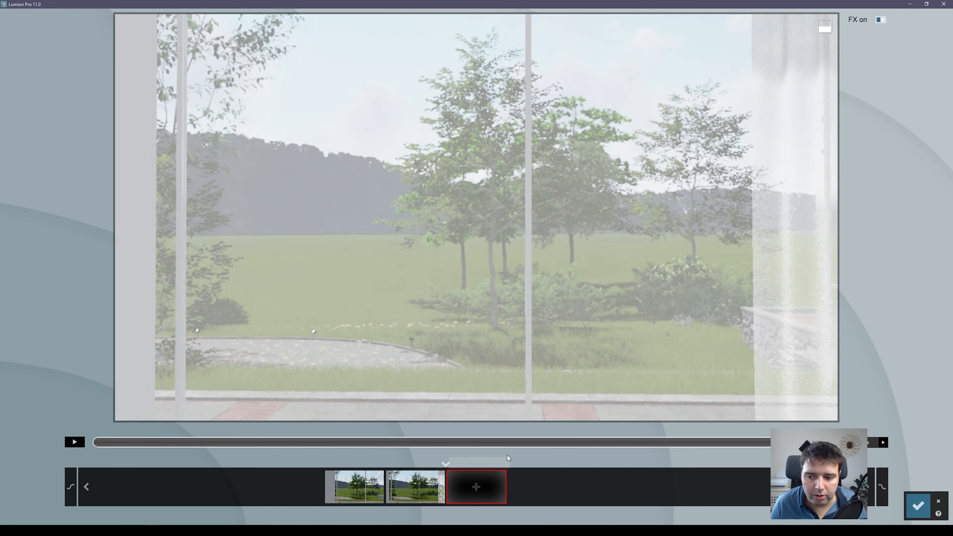
{"action": "key", "text": "a"}
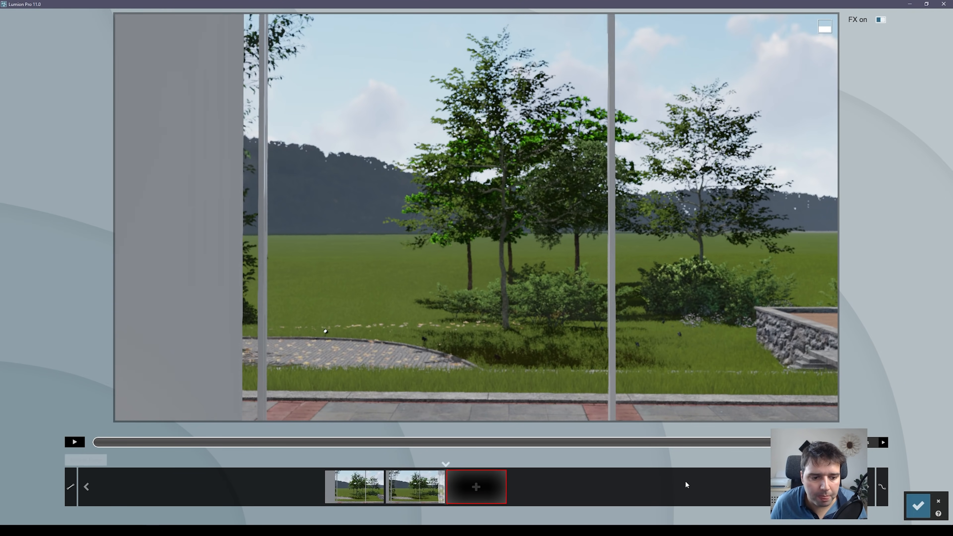
- Set linear movement at the clip's start and end, adjust its duration and save the clip
{"action": "left_click", "coordinate": [883, 444]}
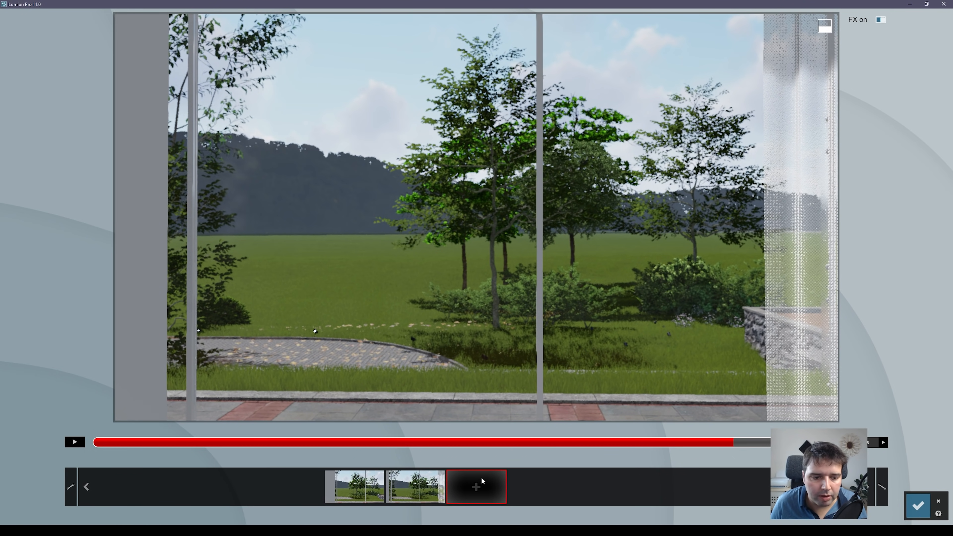
{"action": "left_click", "coordinate": [849, 442]}
{"action": "left_click", "coordinate": [918, 506]}
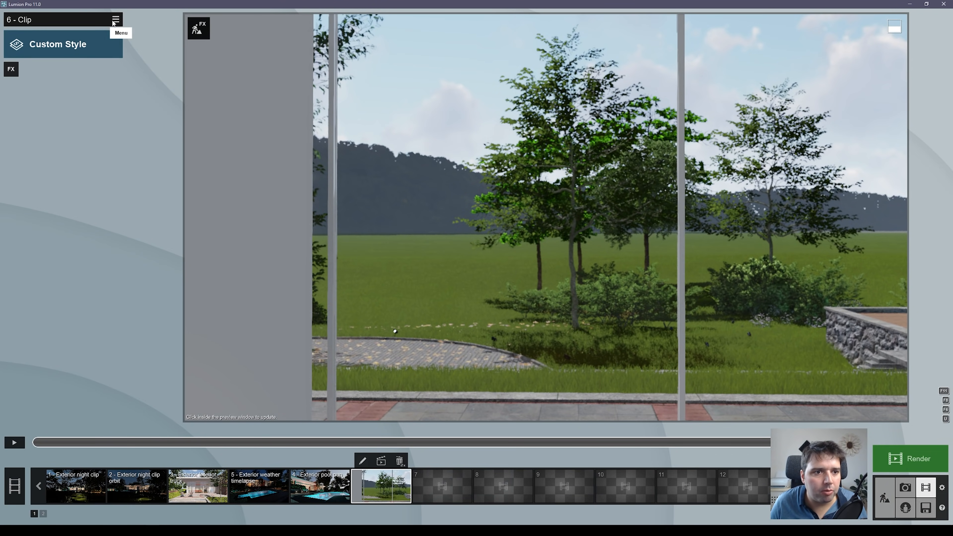
- Paste the copied photo effects into clip 6 and play the clip
{"action": "left_click", "coordinate": [113, 23]}
{"action": "left_click", "coordinate": [121, 41]}
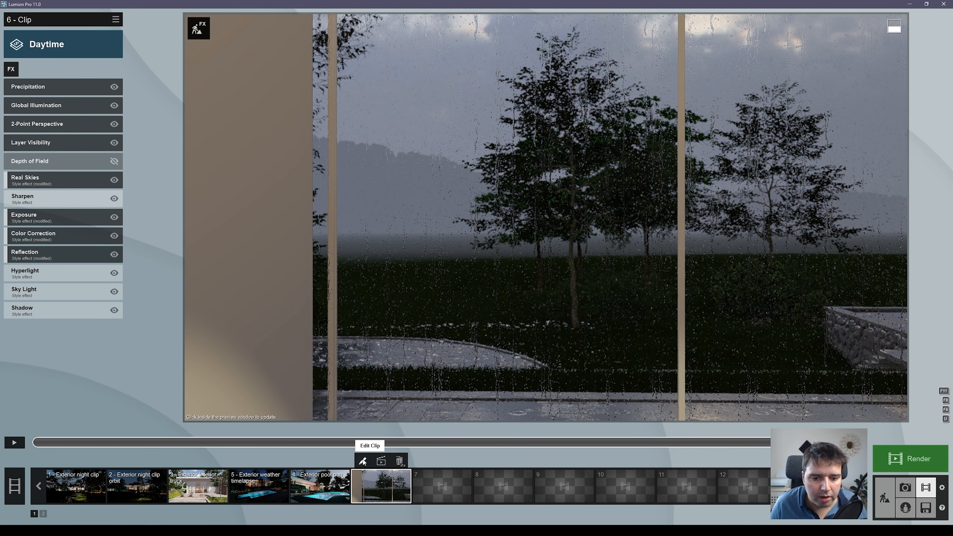
{"action": "left_click", "coordinate": [17, 443]}
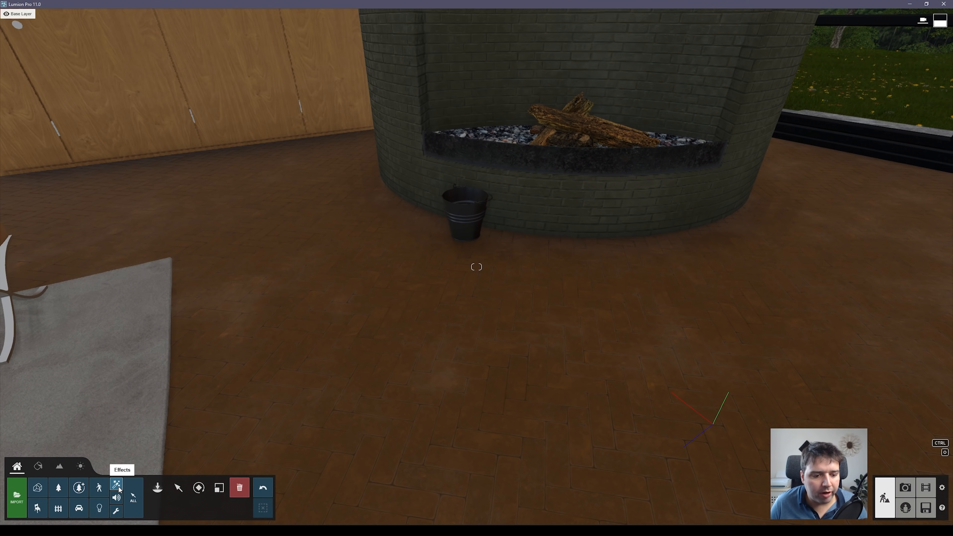
- Place the fire 03 effect from the Effects library on the logs in the fireplace
{"action": "left_click", "coordinate": [116, 484]}
{"action": "left_click", "coordinate": [46, 181]}
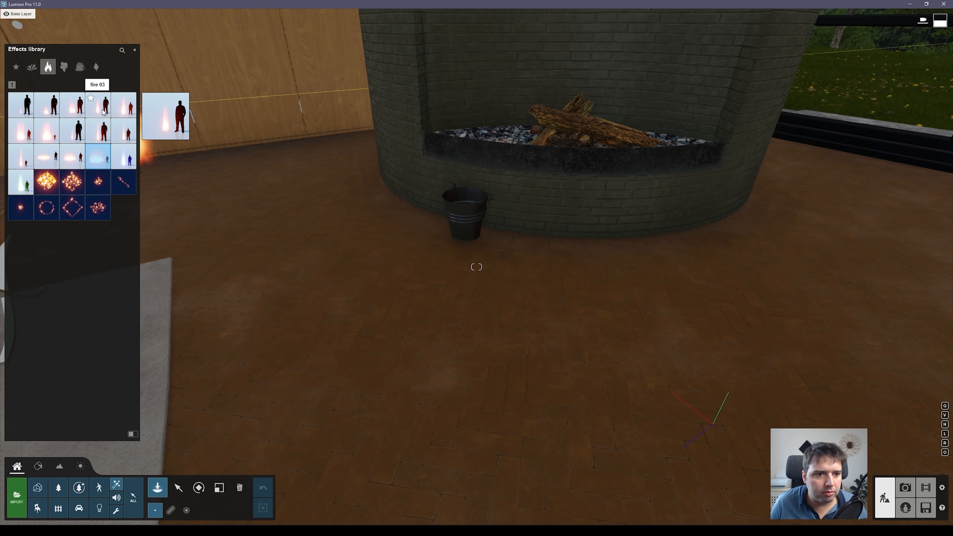
{"action": "left_click", "coordinate": [97, 105]}
{"action": "left_click", "coordinate": [536, 121]}
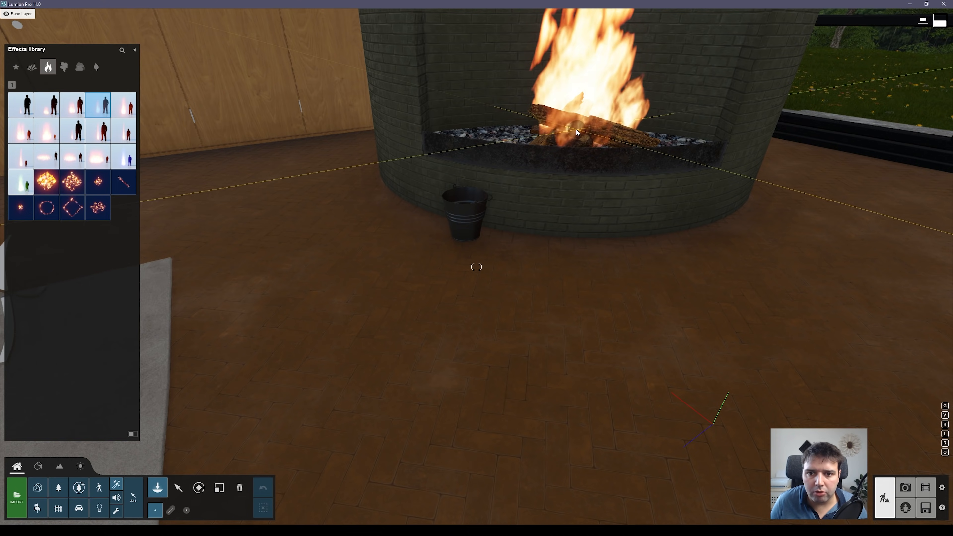
- View the fire 03 effect from several angles and delete it from the fireplace
{"action": "right_click_drag", "start_coordinate": [610, 132], "coordinate": [596, 86]}
{"action": "key", "text": "w"}
{"action": "key", "text": "s"}
{"action": "right_click_drag", "start_coordinate": [476, 267], "coordinate": [417, 360]}
{"action": "key", "text": "d"}
{"action": "key", "text": "a"}
{"action": "key", "text": "a"}
{"action": "key", "text": "d"}
{"action": "key", "text": "a"}
{"action": "key", "text": "s"}
{"action": "left_click", "coordinate": [240, 487]}
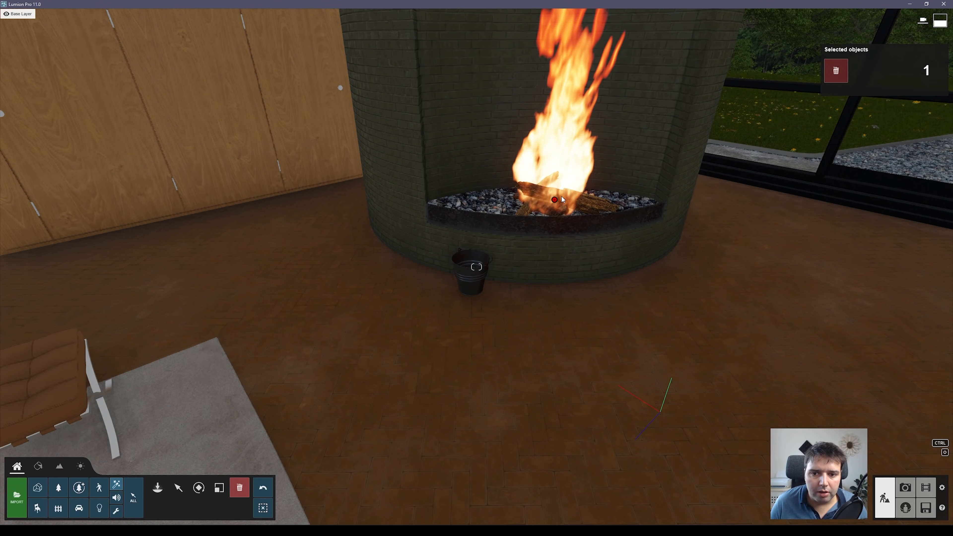
{"action": "key", "text": "Delete"}
- Place the volumetric fire 01 effect on the fireplace logs and shift it slightly into position
{"action": "left_click", "coordinate": [119, 487]}
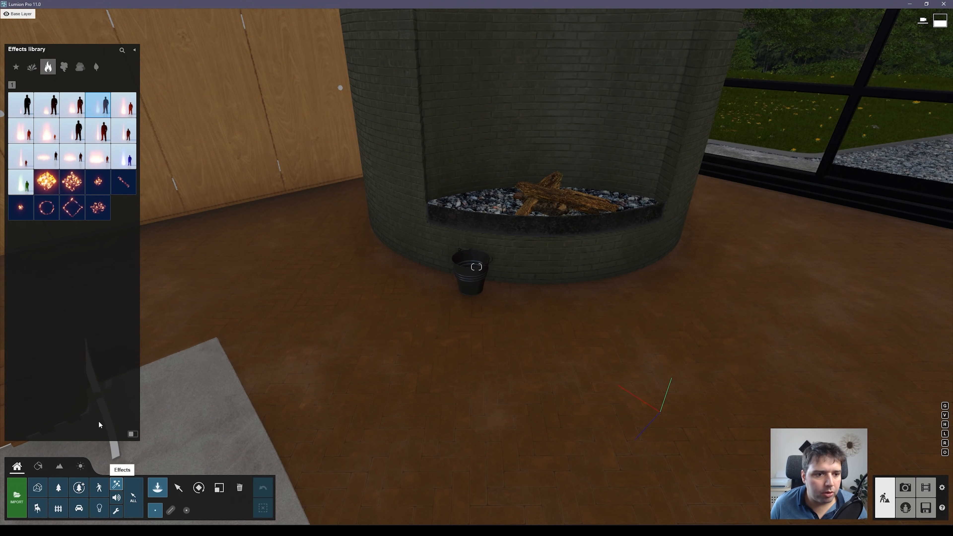
{"action": "left_click", "coordinate": [51, 190]}
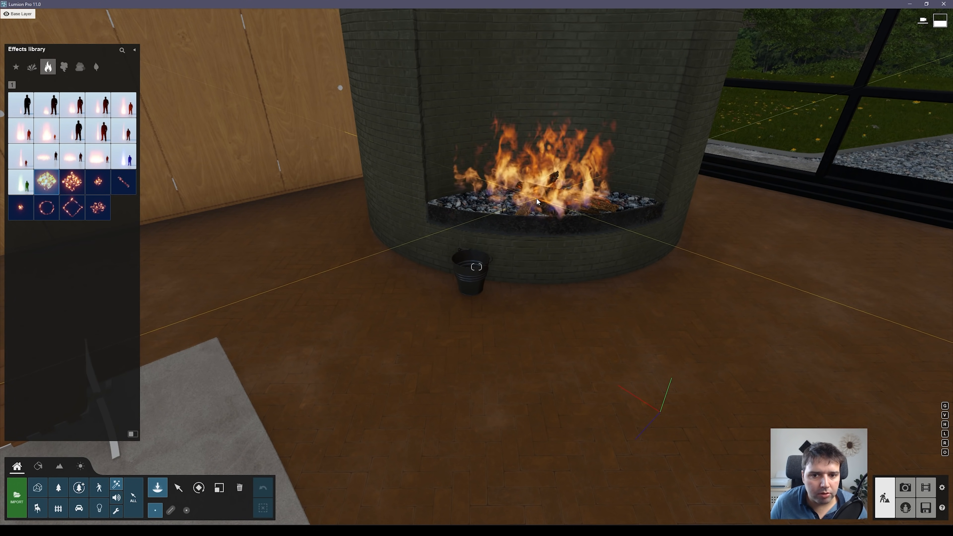
{"action": "key", "text": "w"}
{"action": "left_click", "coordinate": [559, 269]}
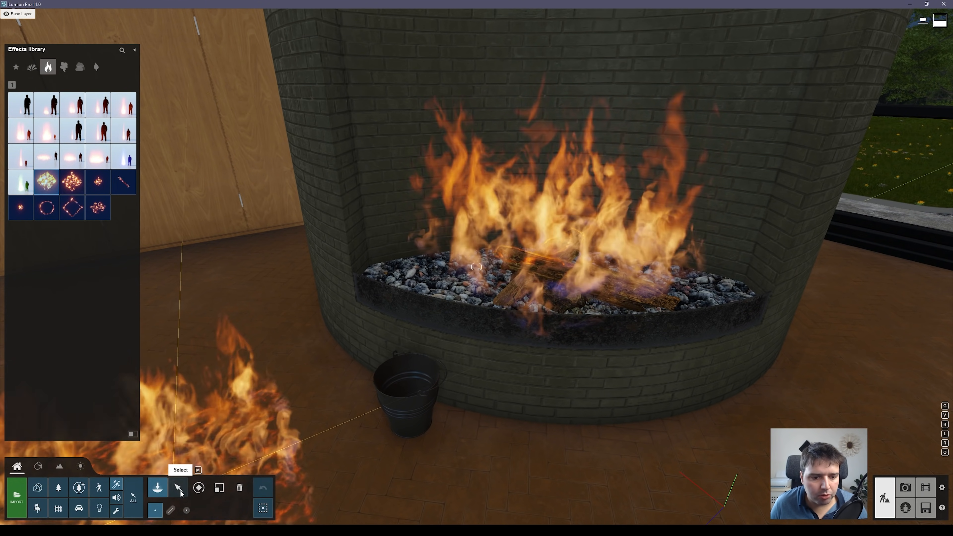
{"action": "left_click", "coordinate": [181, 488]}
{"action": "left_click", "coordinate": [552, 270]}
{"action": "mouse_move", "coordinate": [552, 273]}
{"action": "left_mouse_down"}
{"action": "mouse_move", "coordinate": [552, 256]}
{"action": "mouse_move", "coordinate": [547, 297]}
{"action": "mouse_move", "coordinate": [545, 271]}
{"action": "left_mouse_up"}
- Examine the volumetric fire in the fireplace from different sides and distances
{"action": "right_click_drag", "start_coordinate": [544, 273], "coordinate": [447, 268]}
{"action": "key", "text": "s"}
{"action": "key", "text": "d"}
{"action": "key", "text": "w"}
{"action": "key", "text": "a"}
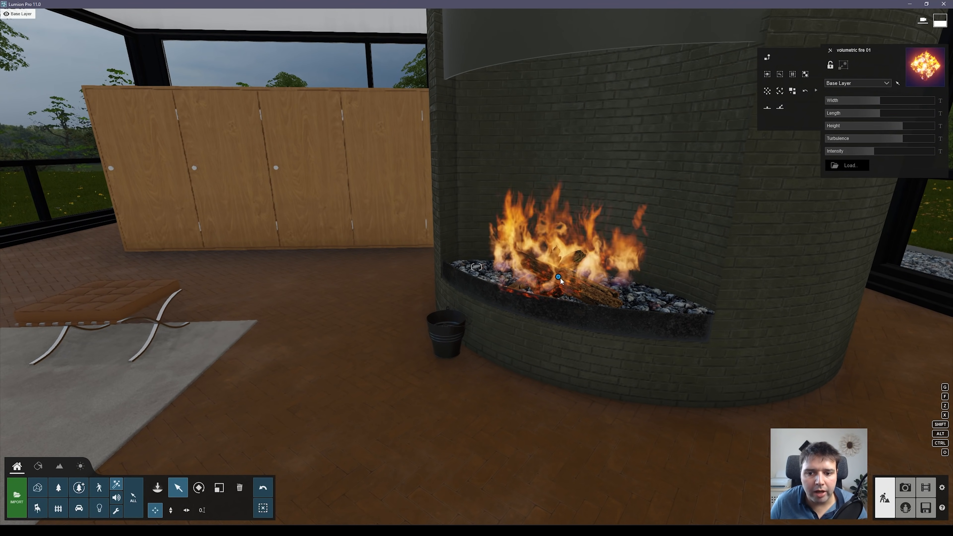
{"action": "right_click_drag", "start_coordinate": [568, 284], "coordinate": [679, 353]}
{"action": "key", "text": "w"}
{"action": "key", "text": "s"}
{"action": "right_click_drag", "start_coordinate": [266, 199], "coordinate": [376, 210]}
{"action": "key", "text": "d"}
- Adjust the volumetric fire's width and length and set its height to 1.2 m
{"action": "mouse_move", "coordinate": [878, 104]}
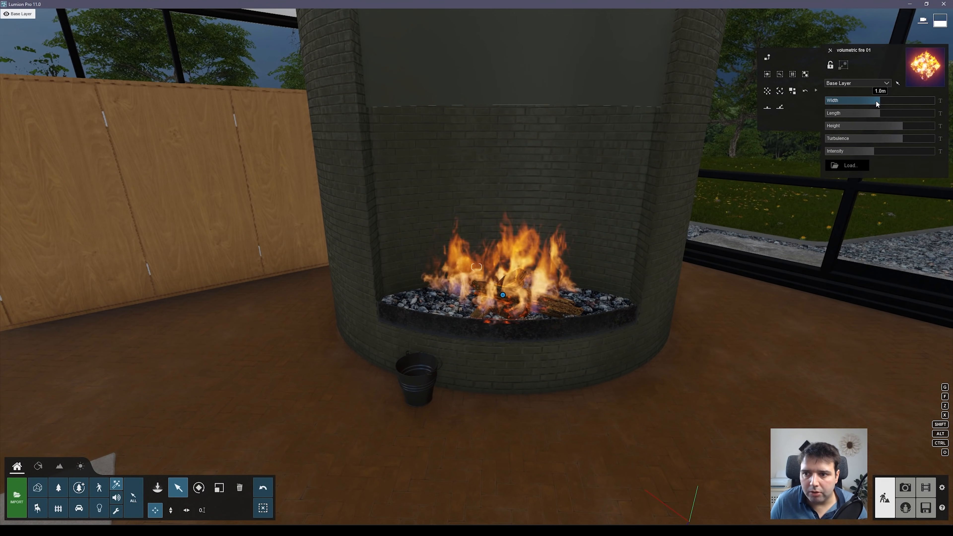
{"action": "left_click_drag", "start_coordinate": [879, 100], "coordinate": [917, 126]}
{"action": "mouse_move", "coordinate": [903, 123]}
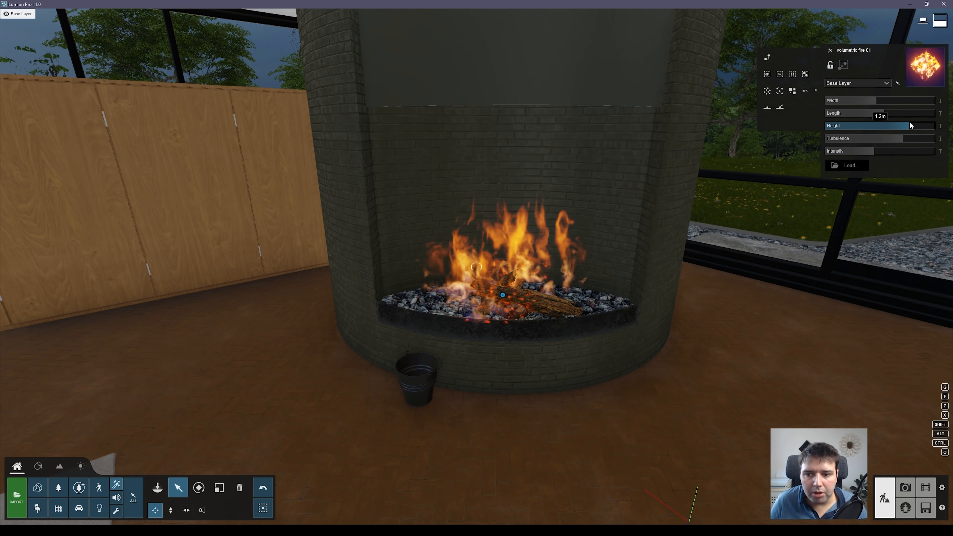
{"action": "key", "text": "w"}
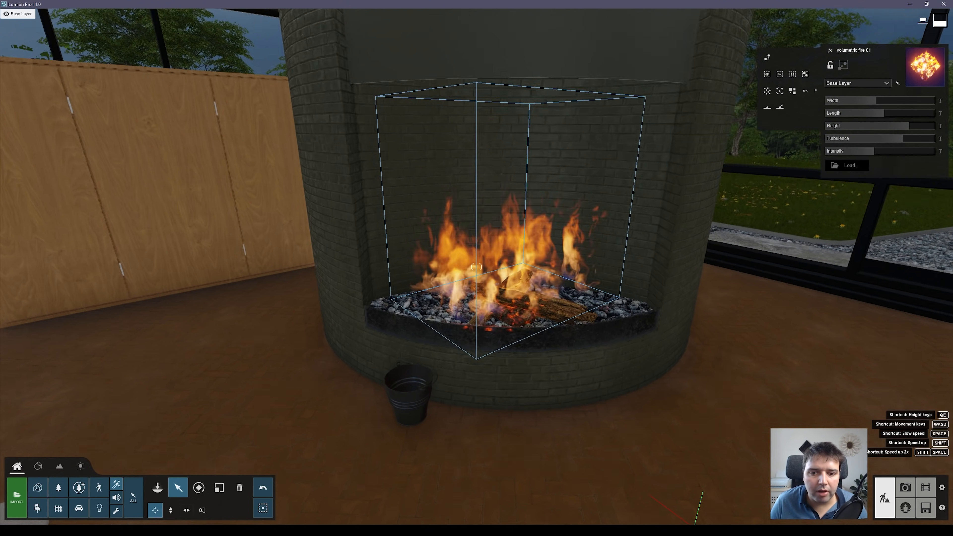
- Load TexturesCom_Flames0019_2_M.jpg as the volumetric fire's texture and view the fire on the open floor from all sides
{"action": "left_click", "coordinate": [847, 165]}
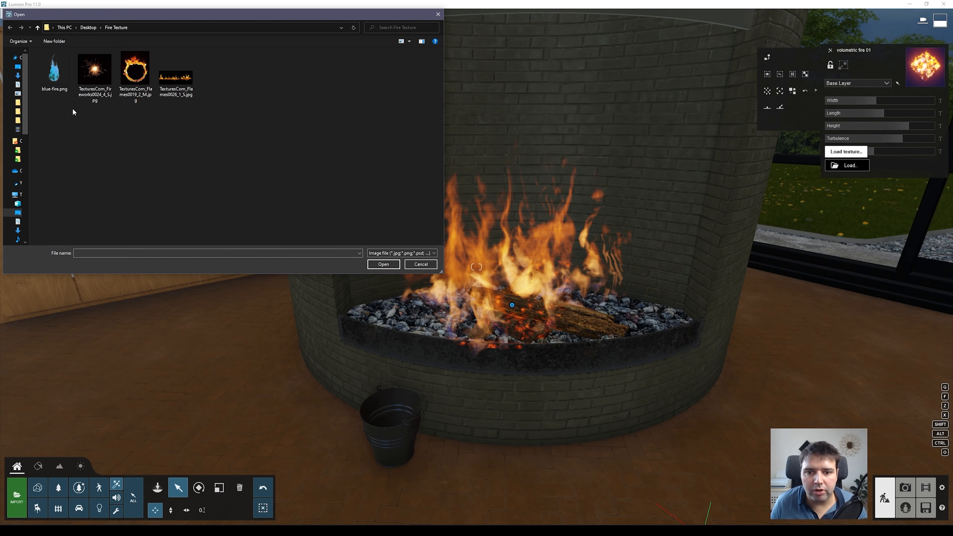
{"action": "double_click", "coordinate": [137, 77]}
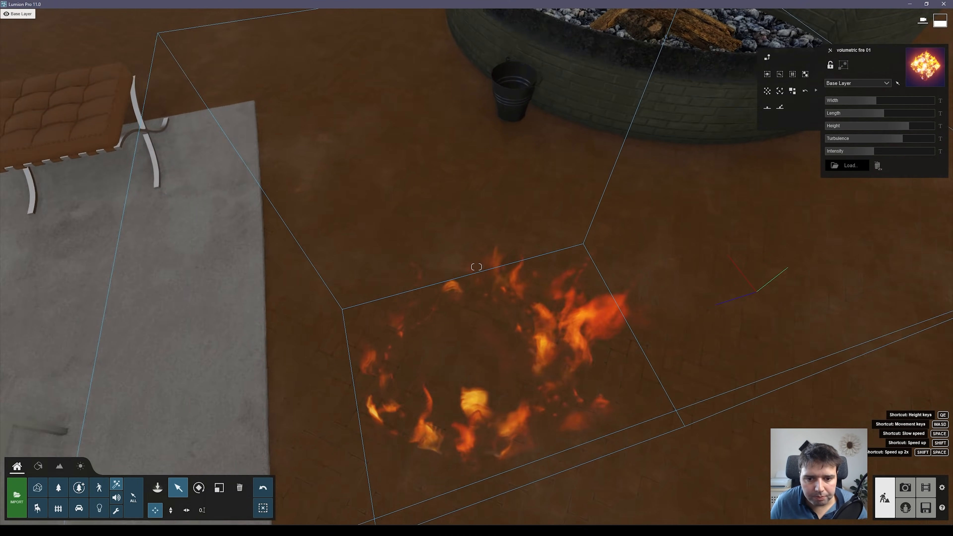
{"action": "right_click_drag", "start_coordinate": [476, 267], "coordinate": [558, 267]}
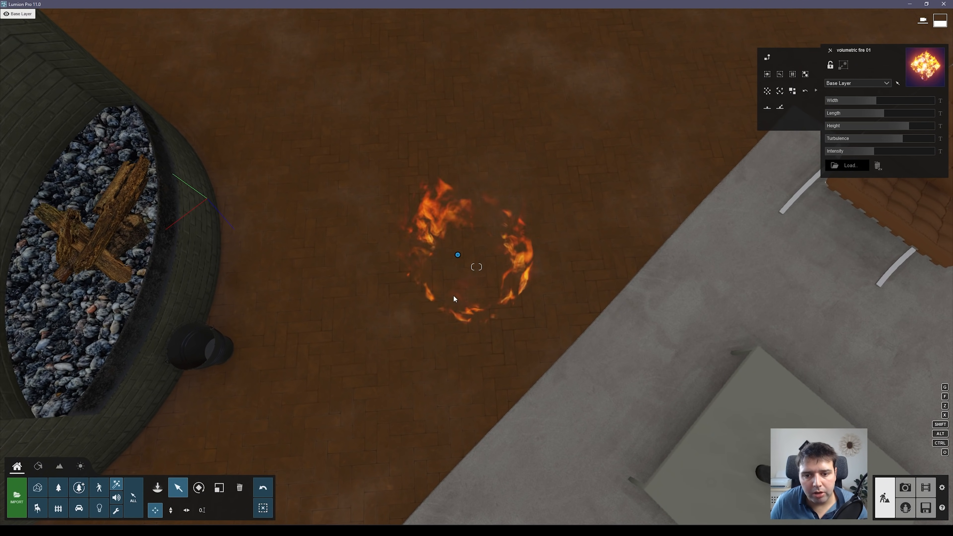
{"action": "right_click_drag", "start_coordinate": [547, 210], "coordinate": [349, 161]}
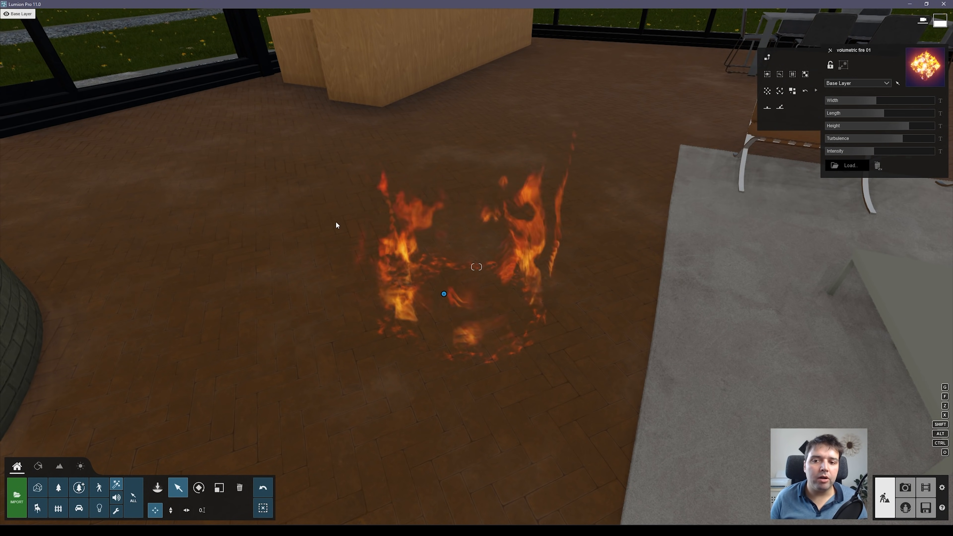
{"action": "right_click_drag", "start_coordinate": [366, 244], "coordinate": [392, 236]}
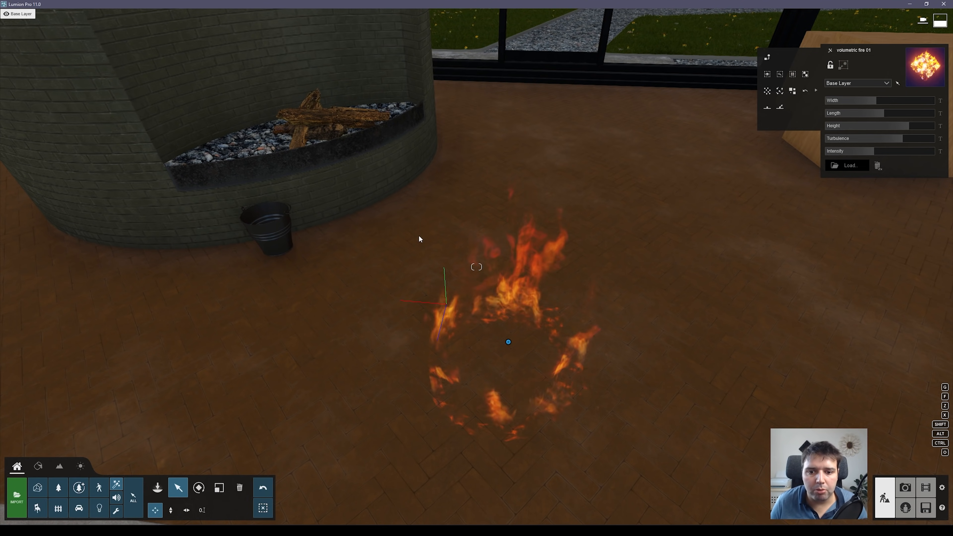
{"action": "right_click_drag", "start_coordinate": [396, 236], "coordinate": [632, 285]}
- Load the texture with a horizontal row of flames into the volumetric fire and view it from a low angle
{"action": "left_click", "coordinate": [846, 166]}
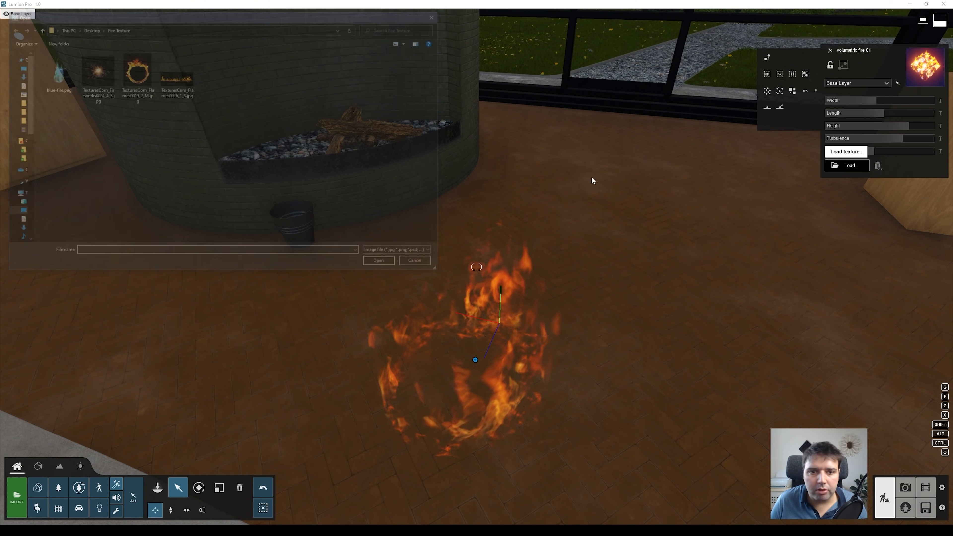
{"action": "left_click", "coordinate": [175, 79]}
{"action": "right_click_drag", "start_coordinate": [456, 221], "coordinate": [517, 154]}
{"action": "key", "text": "q"}
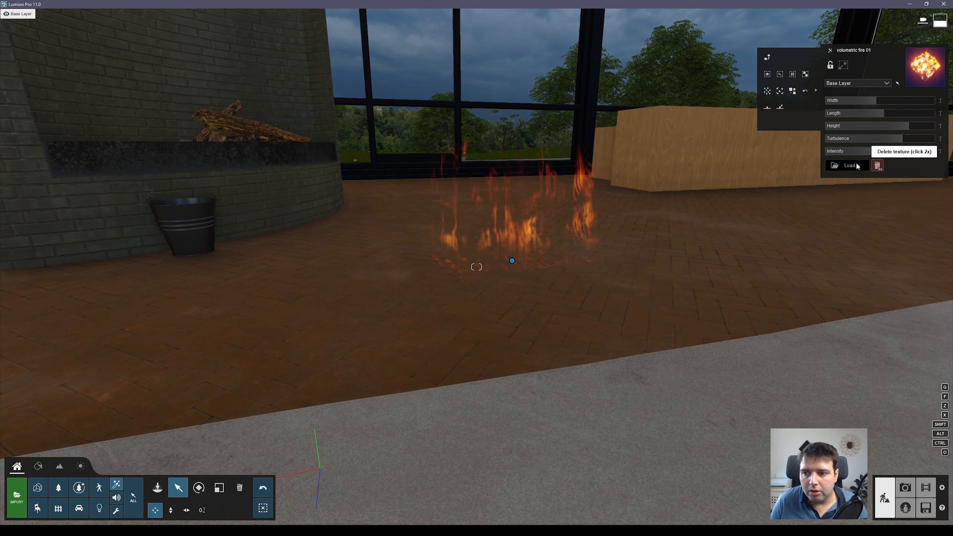
- Load TexturesCom_Fireworks0024_4_S.jpg as the volumetric fire's texture and view the fire from above
{"action": "left_click", "coordinate": [847, 165]}
{"action": "double_click", "coordinate": [92, 81]}
{"action": "right_click_drag", "start_coordinate": [480, 210], "coordinate": [475, 276]}
{"action": "key", "text": "q"}
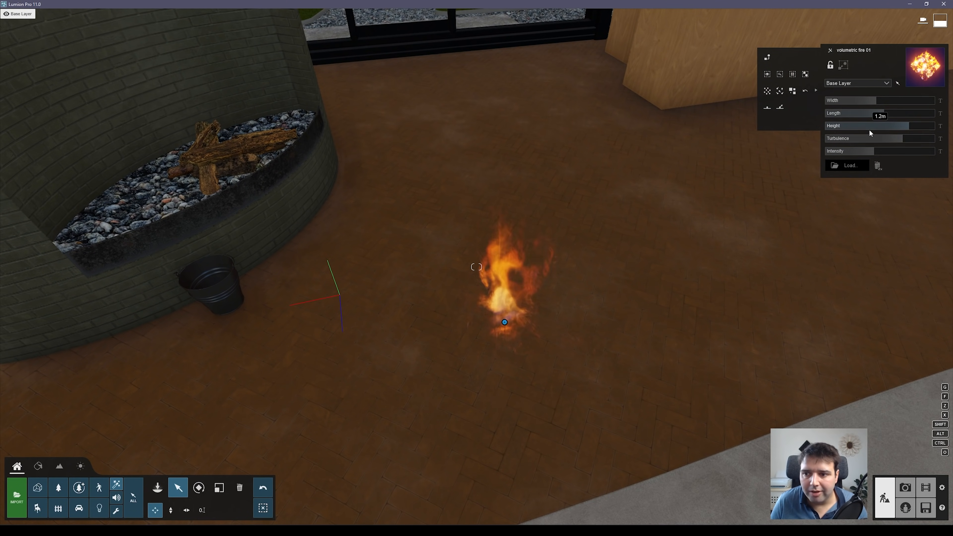
- Load blue-fire.png as the volumetric fire's texture and view the fire across the room
{"action": "left_click", "coordinate": [848, 165]}
{"action": "double_click", "coordinate": [61, 75]}
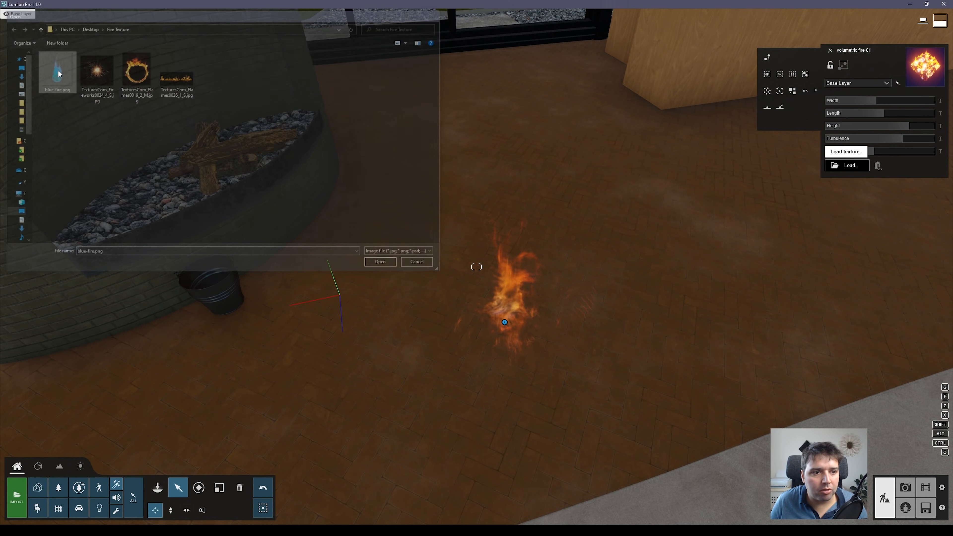
{"action": "key", "text": "s"}
{"action": "mouse_move", "coordinate": [502, 225]}
{"action": "right_mouse_down"}
{"action": "mouse_move", "coordinate": [491, 158]}
{"action": "mouse_move", "coordinate": [502, 148]}
{"action": "mouse_move", "coordinate": [540, 176]}
{"action": "mouse_move", "coordinate": [491, 218]}
{"action": "right_mouse_up"}
{"action": "key", "text": "e"}
{"action": "key", "text": "w"}
{"action": "key", "text": "a"}
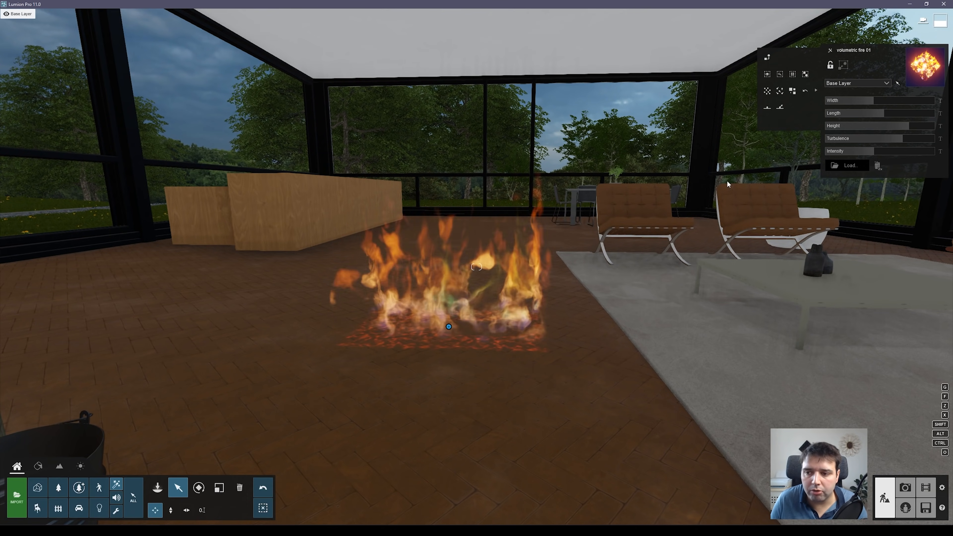
- Adjust the volumetric fire's turbulence and view the flames from another side
{"action": "left_click_drag", "start_coordinate": [900, 139], "coordinate": [890, 143]}
{"action": "left_click_drag", "start_coordinate": [855, 140], "coordinate": [854, 100]}
{"action": "right_click_drag", "start_coordinate": [854, 99], "coordinate": [854, 109]}
{"action": "key", "text": "a"}
{"action": "right_click_drag", "start_coordinate": [476, 267], "coordinate": [600, 270]}
{"action": "key", "text": "w"}
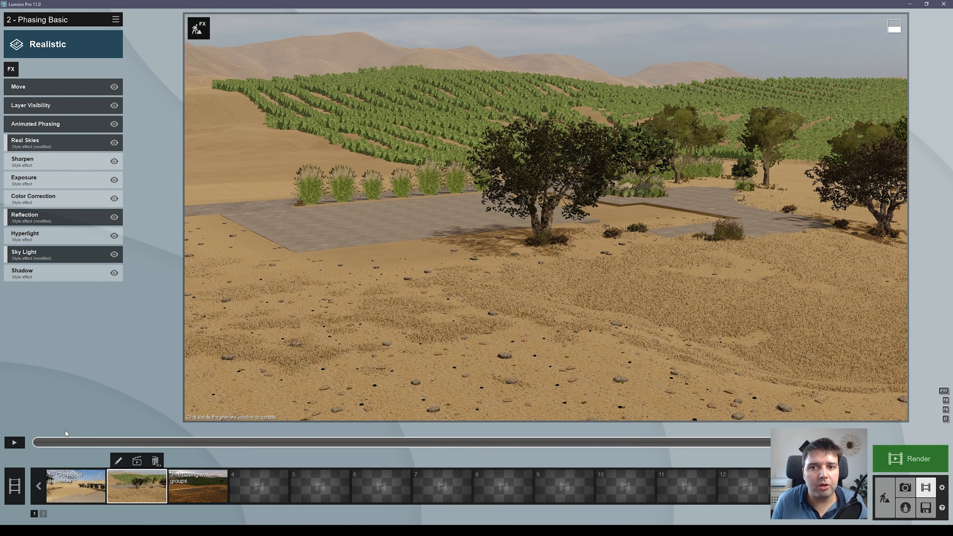
- Play the phasing movie clips and open the Animated Phasing timeline of the Model assembly clip
{"action": "left_click", "coordinate": [14, 442]}
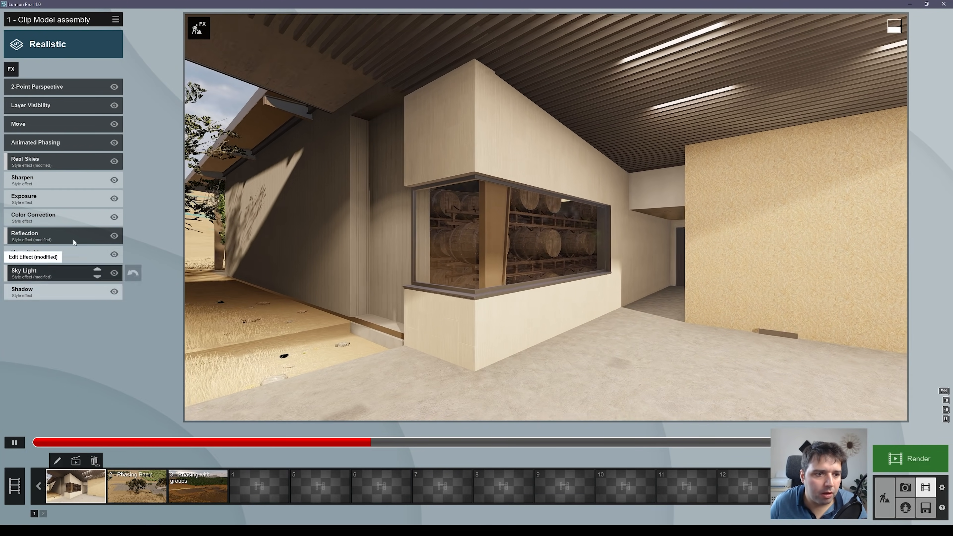
{"action": "left_click", "coordinate": [53, 142]}
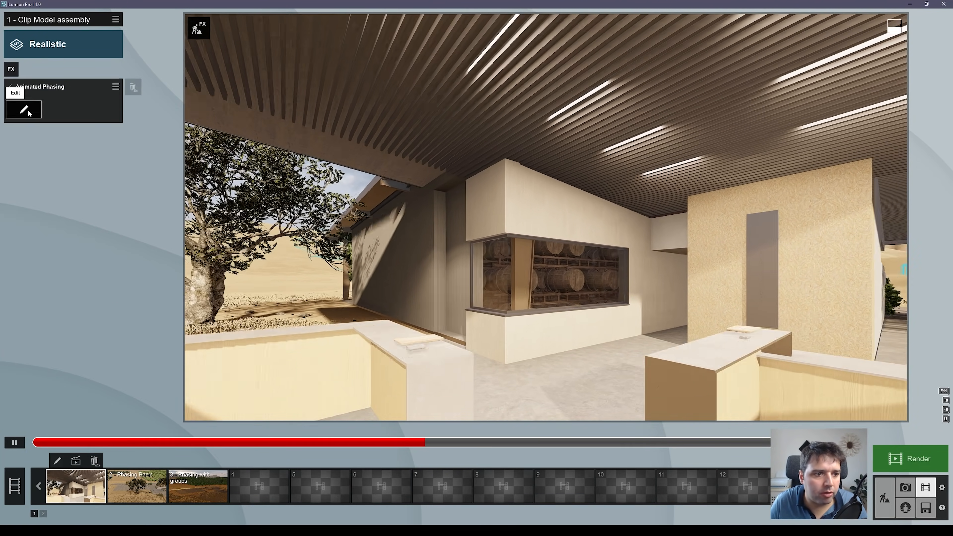
{"action": "left_click", "coordinate": [27, 110]}
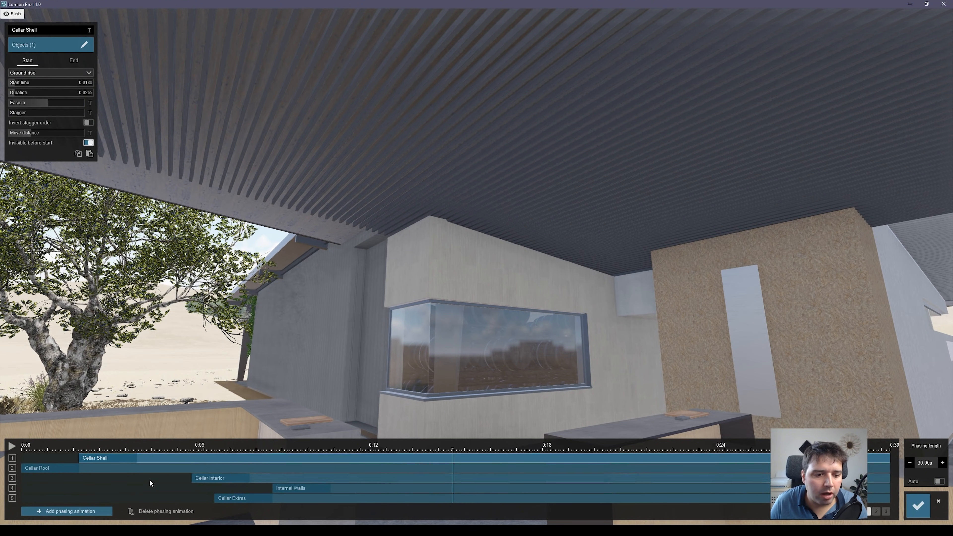
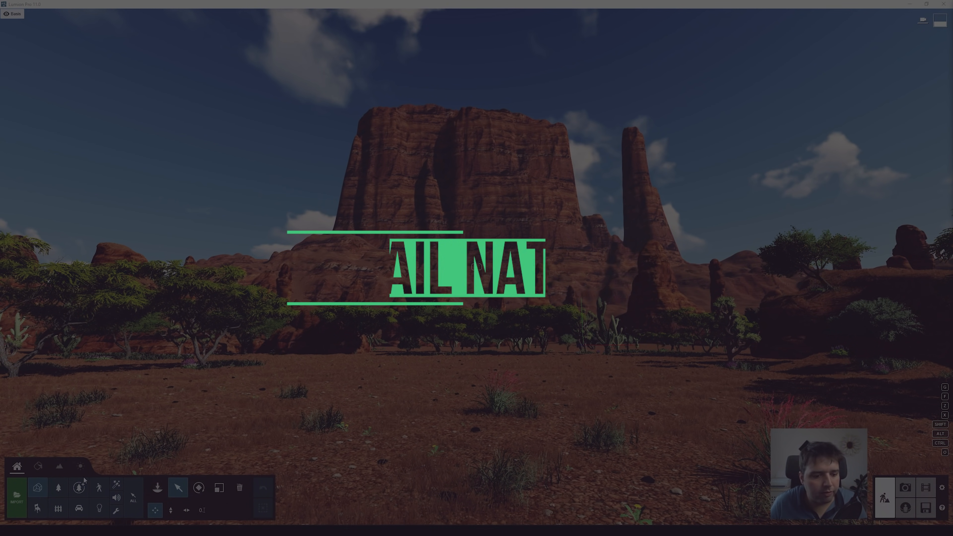
- Search the Fine-detail Nature library for "new" and place three different trees on the desert ground
{"action": "left_click", "coordinate": [78, 488]}
{"action": "type", "text": "new"}
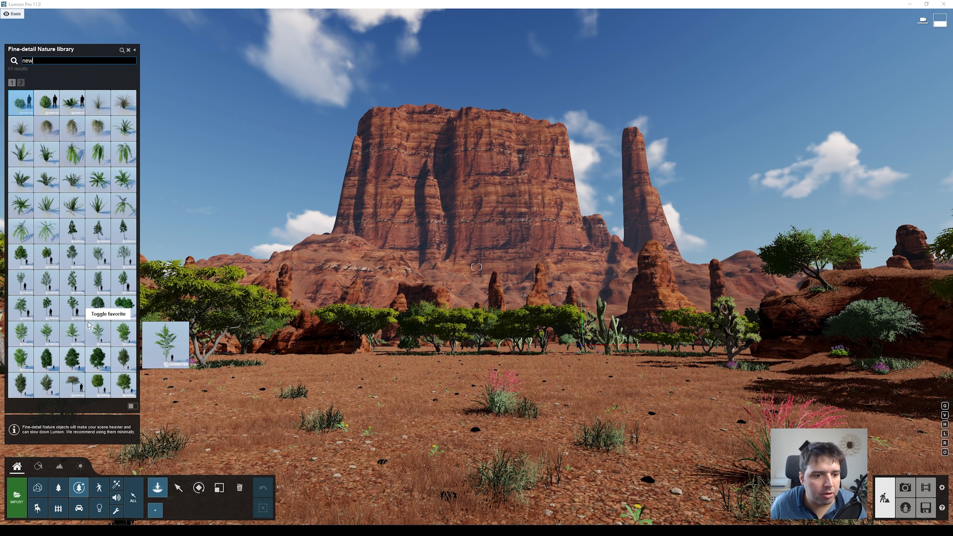
{"action": "left_click", "coordinate": [98, 308]}
{"action": "left_click", "coordinate": [454, 455]}
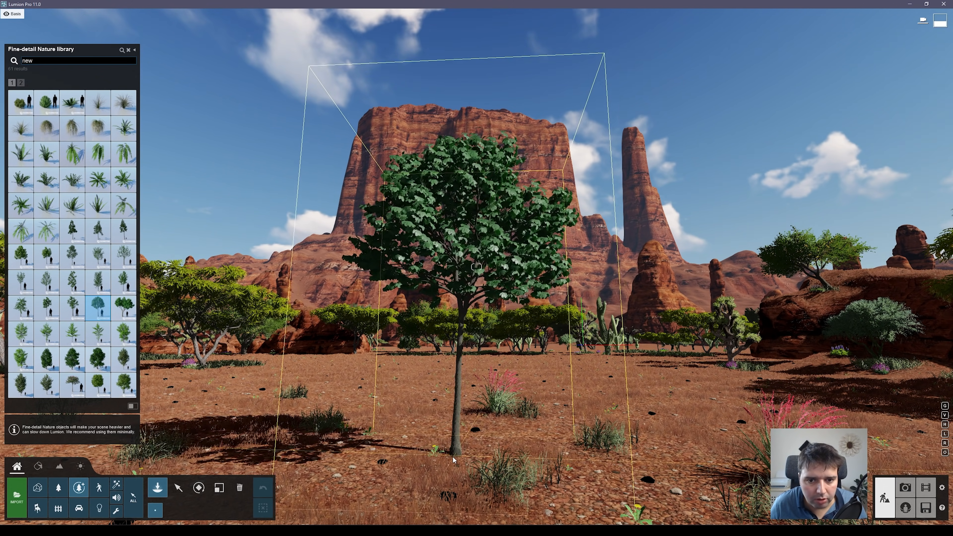
{"action": "left_click", "coordinate": [123, 307]}
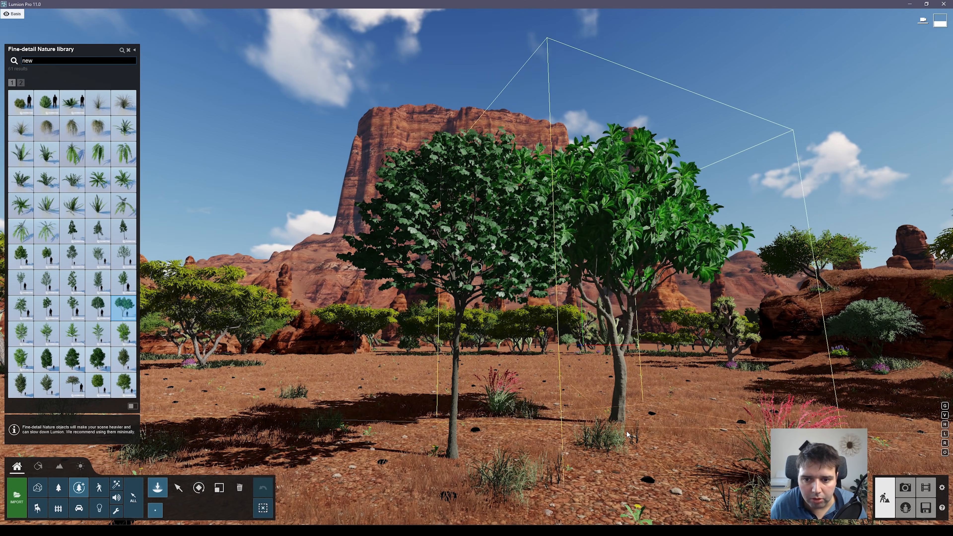
{"action": "left_click", "coordinate": [690, 423]}
{"action": "left_click", "coordinate": [98, 358]}
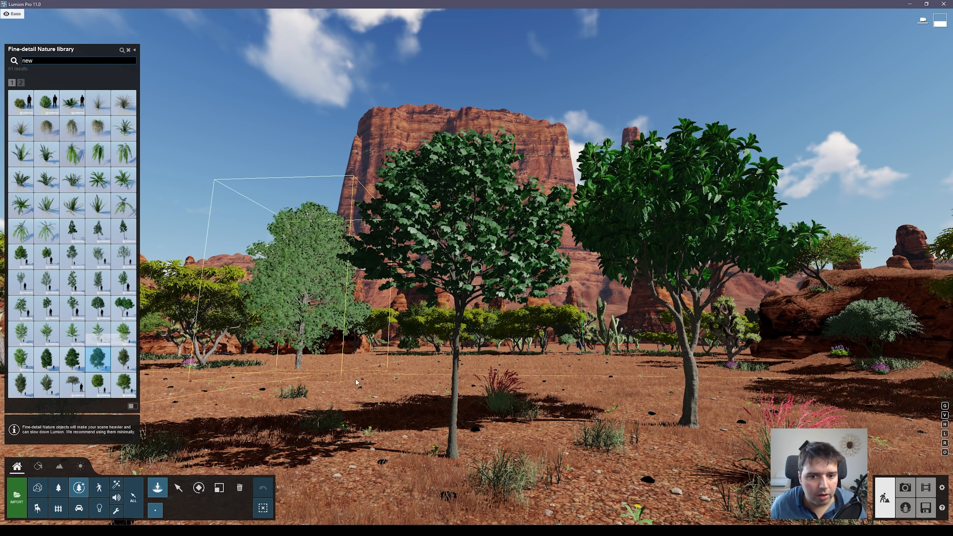
{"action": "left_click", "coordinate": [261, 413]}
- Place a light-green broadleaf tree from the filtered Fine-detail Nature library in front of the other new trees
{"action": "right_click_drag", "start_coordinate": [257, 411], "coordinate": [272, 430]}
{"action": "key", "text": "a"}
{"action": "key", "text": "s"}
{"action": "right_click_drag", "start_coordinate": [476, 266], "coordinate": [413, 256]}
{"action": "key", "text": "w"}
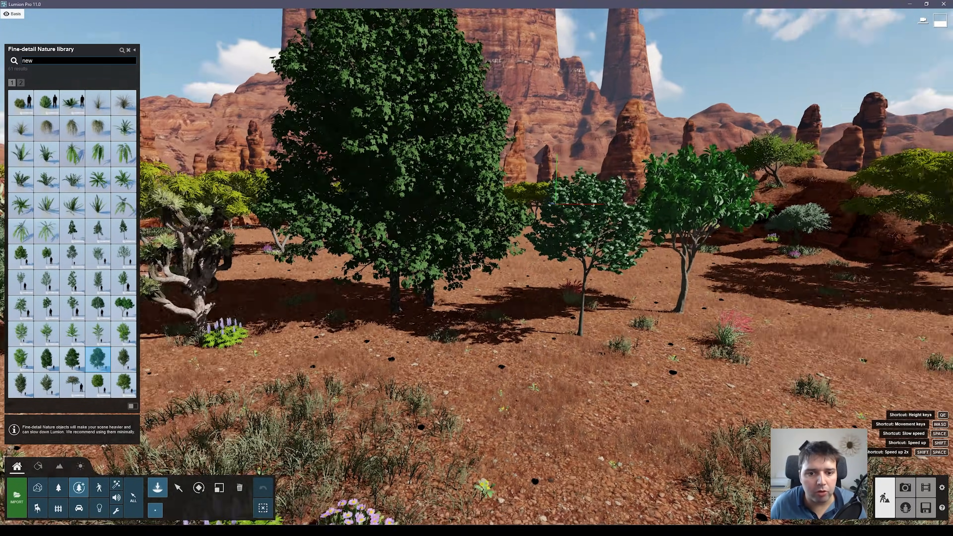
{"action": "right_click_drag", "start_coordinate": [476, 267], "coordinate": [357, 267]}
{"action": "key", "text": "d"}
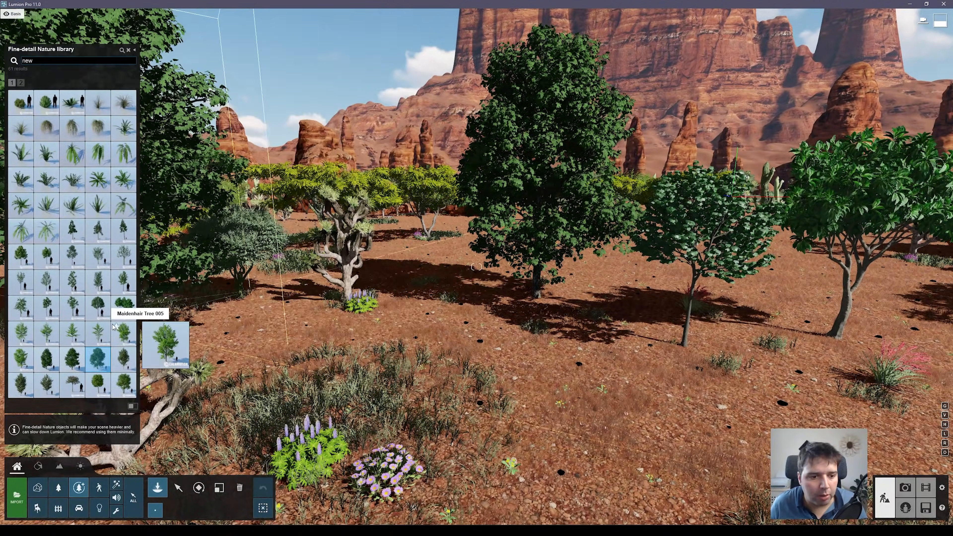
{"action": "left_click", "coordinate": [125, 384]}
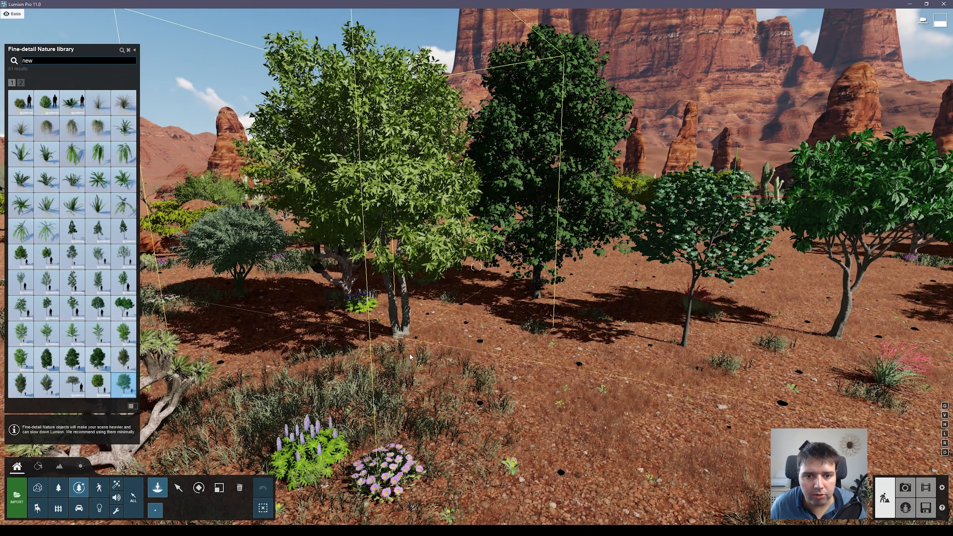
{"action": "left_click", "coordinate": [455, 397]}
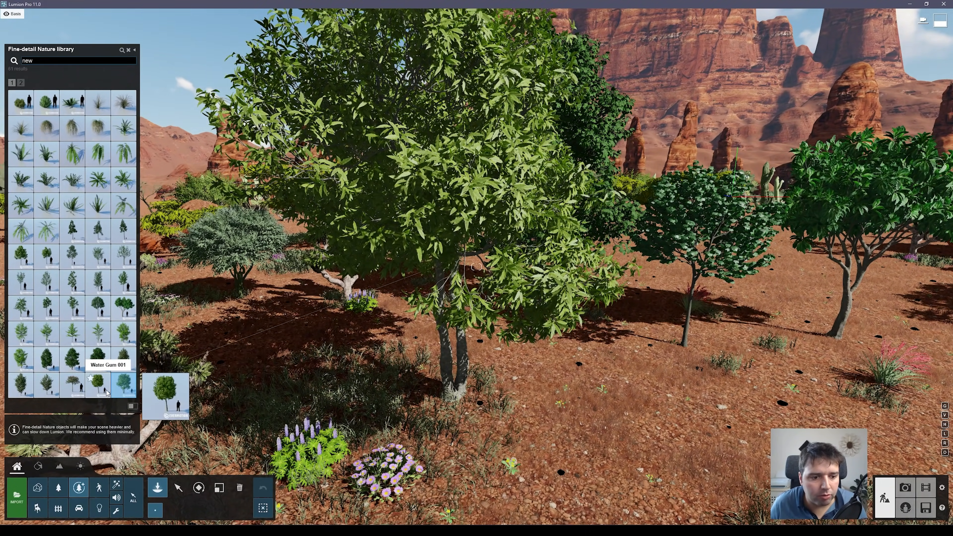
- Place a Water Gum tree from the filtered library on the open desert ground near the other new trees
{"action": "left_click", "coordinate": [98, 385]}
{"action": "right_click_drag", "start_coordinate": [617, 351], "coordinate": [570, 307]}
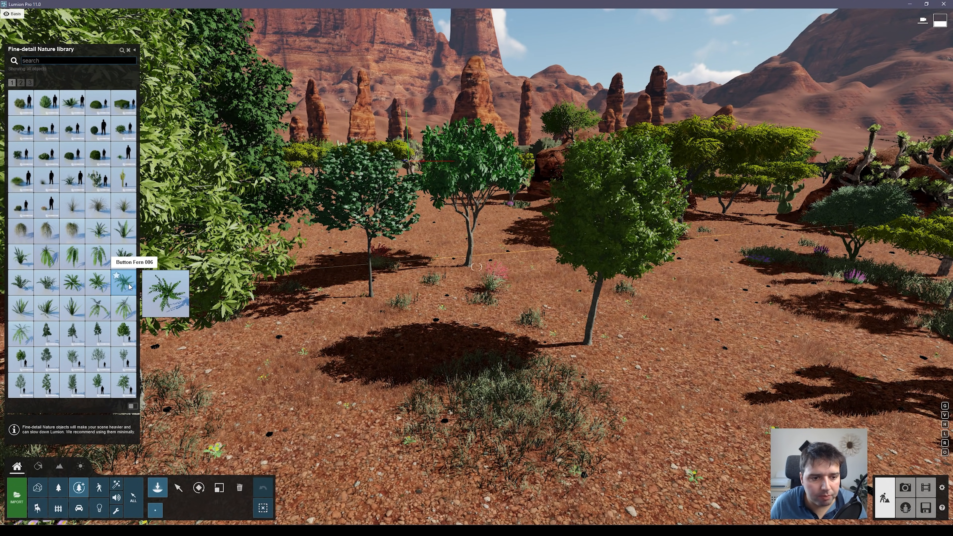
- Place Button Fern 006, two other ferns and a Sedge 005 clump on the pebbly ground in the unfiltered library
{"action": "key", "text": "w"}
{"action": "right_click_drag", "start_coordinate": [438, 425], "coordinate": [425, 376]}
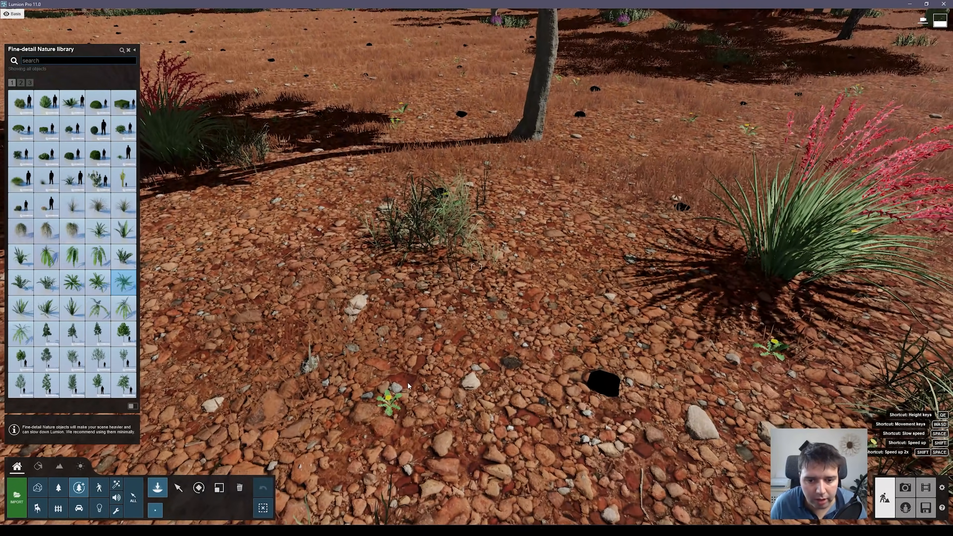
{"action": "mouse_move", "coordinate": [75, 263]}
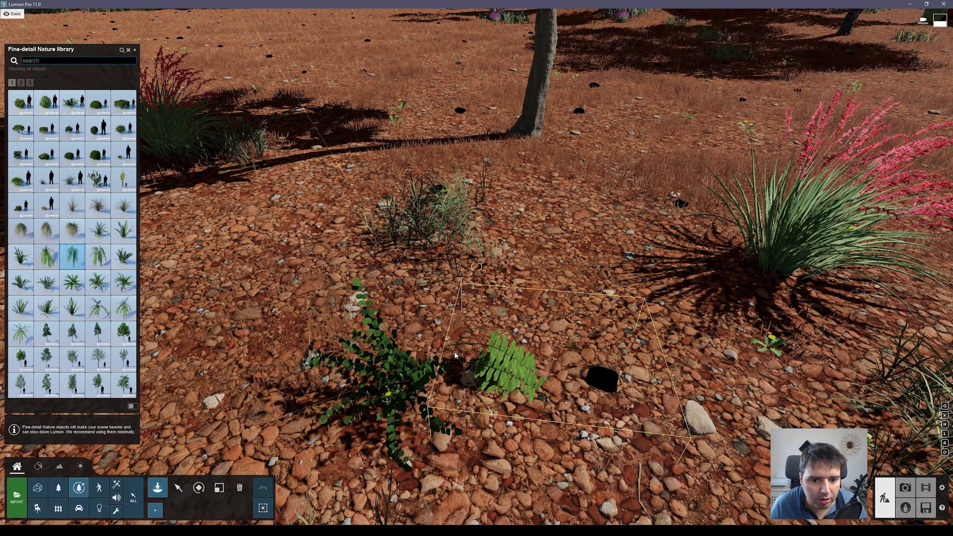
{"action": "left_click", "coordinate": [70, 315]}
{"action": "mouse_move", "coordinate": [49, 223]}
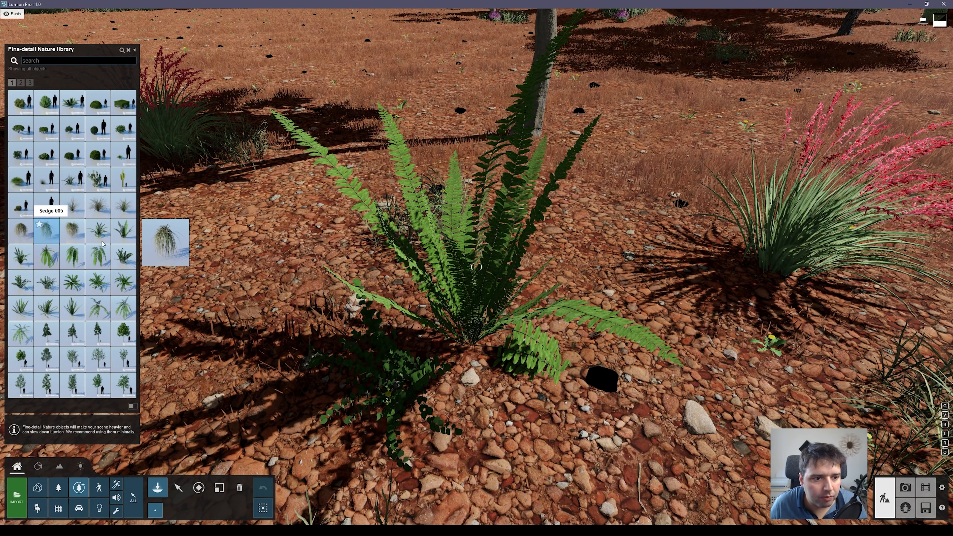
{"action": "left_click", "coordinate": [684, 340]}
- Pick a thin grass clump for placement and inspect the planted ferns and sedge from another side and farther back
{"action": "mouse_move", "coordinate": [112, 210]}
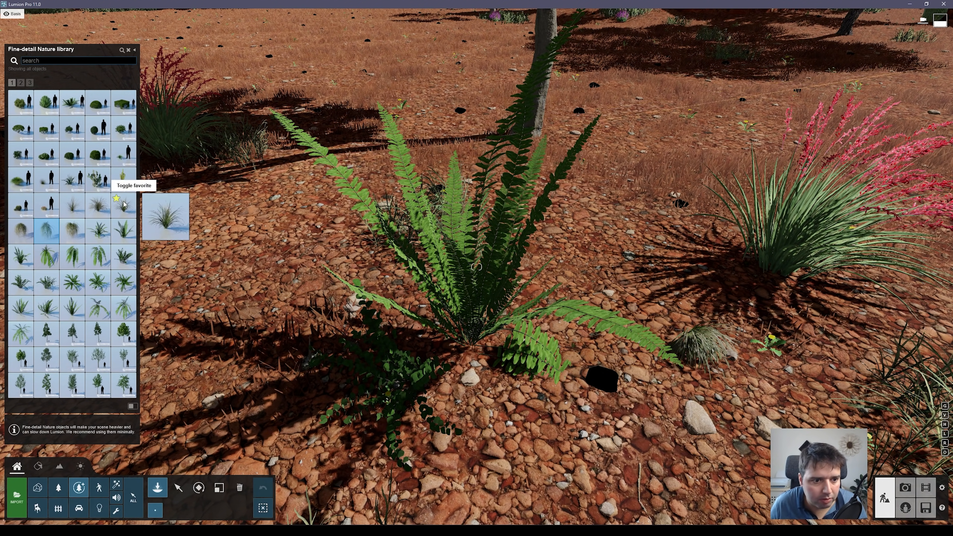
{"action": "left_click", "coordinate": [130, 216]}
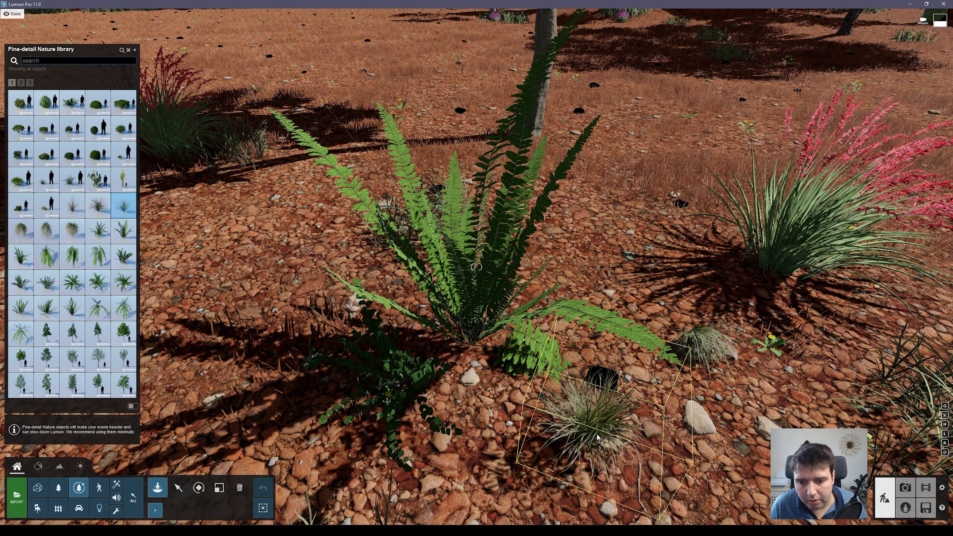
{"action": "right_click_drag", "start_coordinate": [597, 436], "coordinate": [615, 376]}
{"action": "key", "text": "w"}
{"action": "key", "text": "a"}
{"action": "right_click_drag", "start_coordinate": [477, 267], "coordinate": [578, 263]}
{"action": "key", "text": "a"}
{"action": "key", "text": "a"}
{"action": "key", "text": "s"}
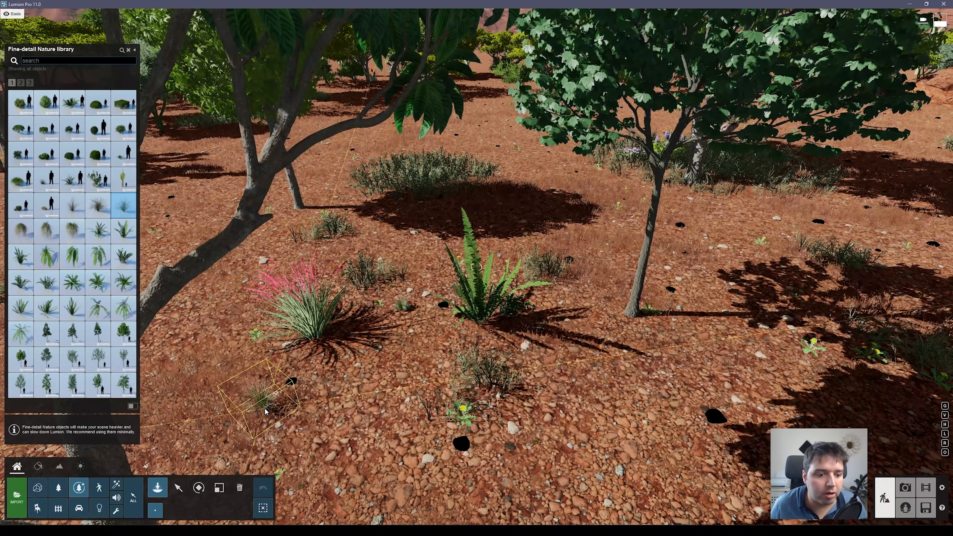
- Open the Weeds category of the Nature library and place a leafy weed at the base of a tree trunk
{"action": "left_click", "coordinate": [58, 489]}
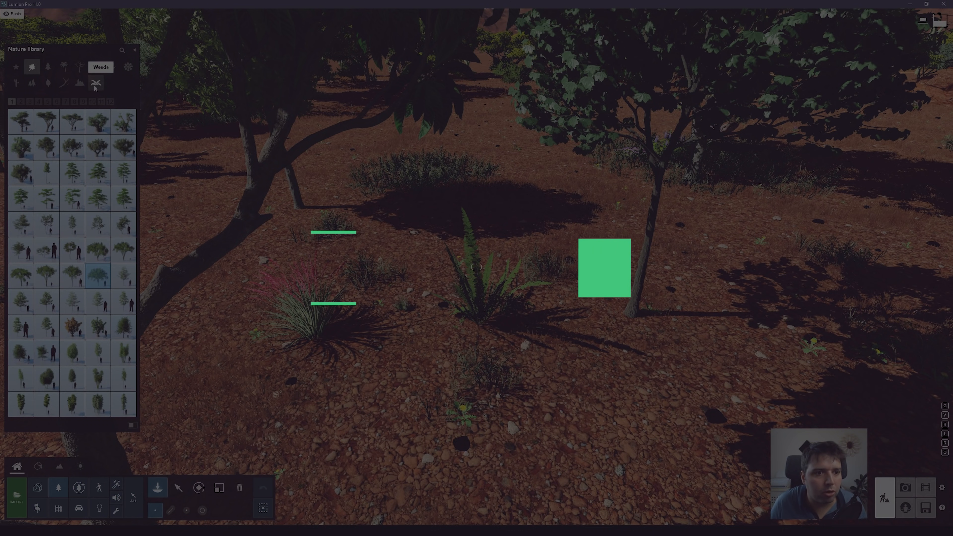
{"action": "left_click", "coordinate": [95, 83]}
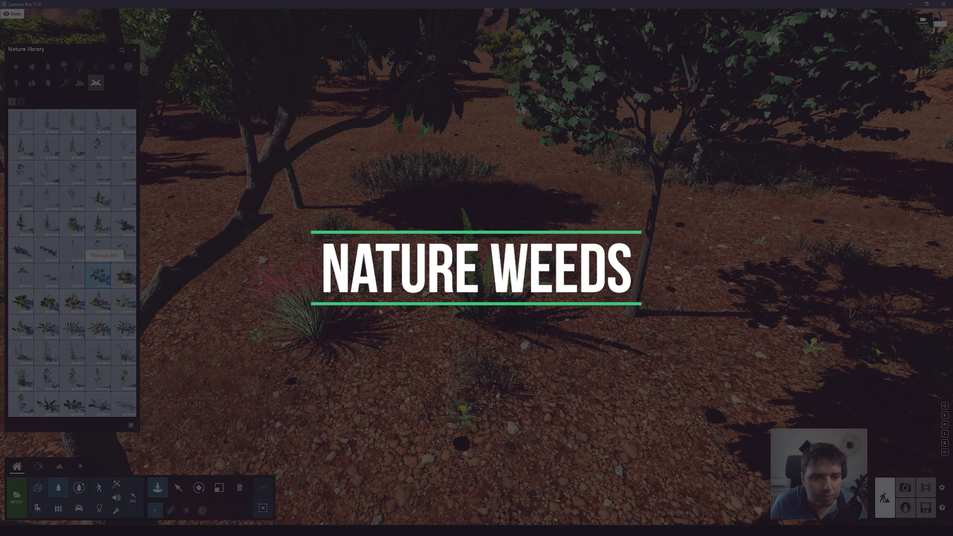
{"action": "right_click_drag", "start_coordinate": [647, 297], "coordinate": [647, 327]}
{"action": "key", "text": "w"}
{"action": "key", "text": "d"}
{"action": "key", "text": "s"}
{"action": "left_click", "coordinate": [516, 339]}
{"action": "key", "text": "d"}
{"action": "key", "text": "w"}
{"action": "right_click_drag", "start_coordinate": [516, 326], "coordinate": [340, 334]}
{"action": "key", "text": "s"}
{"action": "key", "text": "a"}
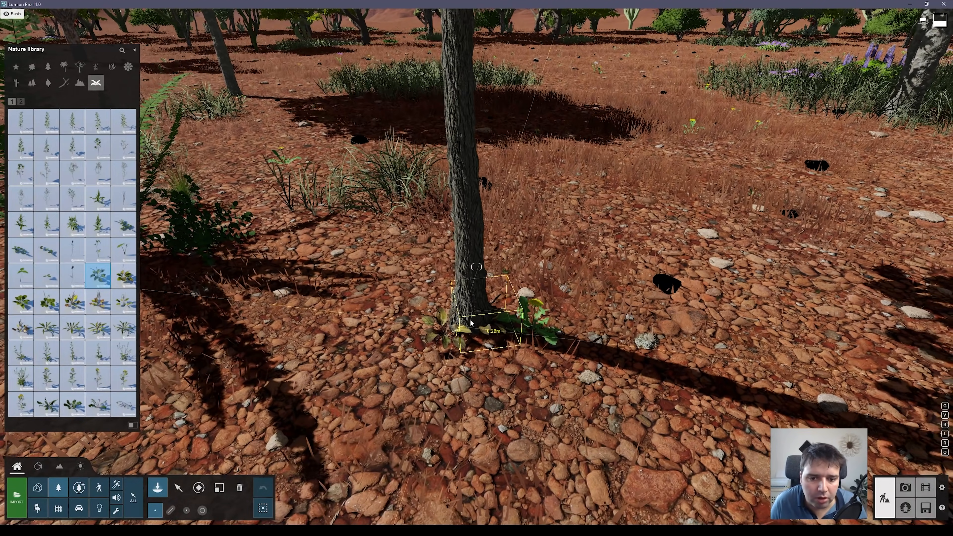
- Place a yellow-green leafy weed, a tall flowering weed and an upright green weed around the base of the trunk
{"action": "left_click", "coordinate": [123, 276]}
{"action": "left_click", "coordinate": [488, 336]}
{"action": "left_click", "coordinate": [98, 378]}
{"action": "left_click", "coordinate": [431, 324]}
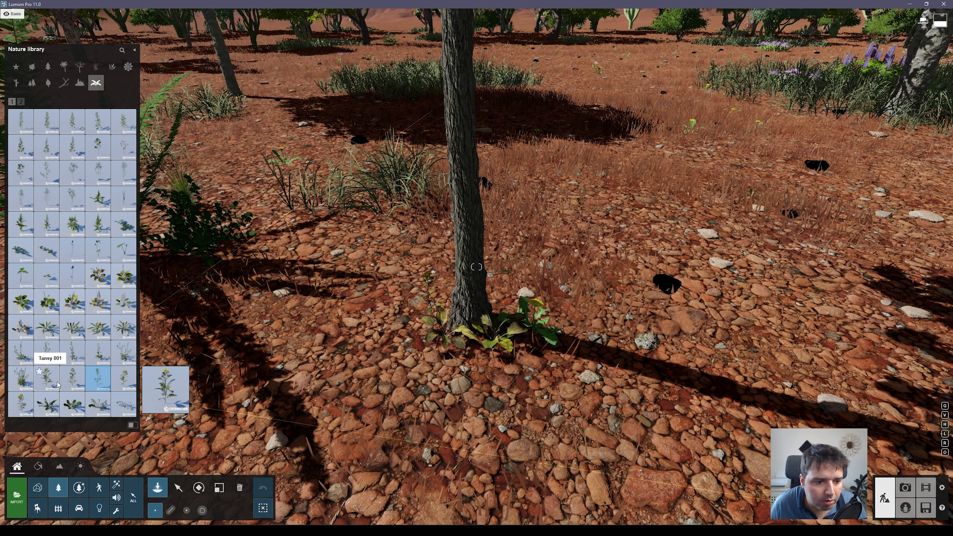
{"action": "left_click", "coordinate": [46, 404]}
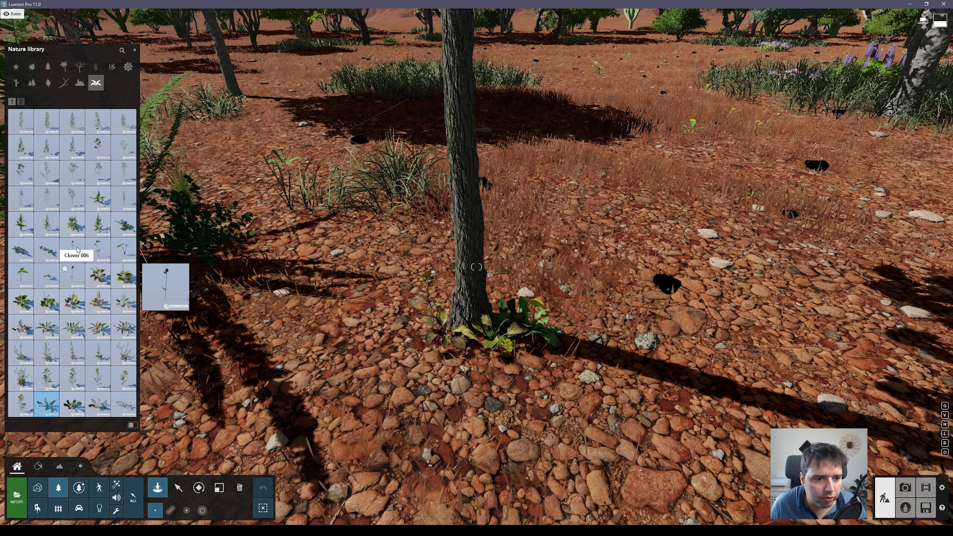
{"action": "left_click", "coordinate": [98, 224]}
{"action": "left_click", "coordinate": [503, 305]}
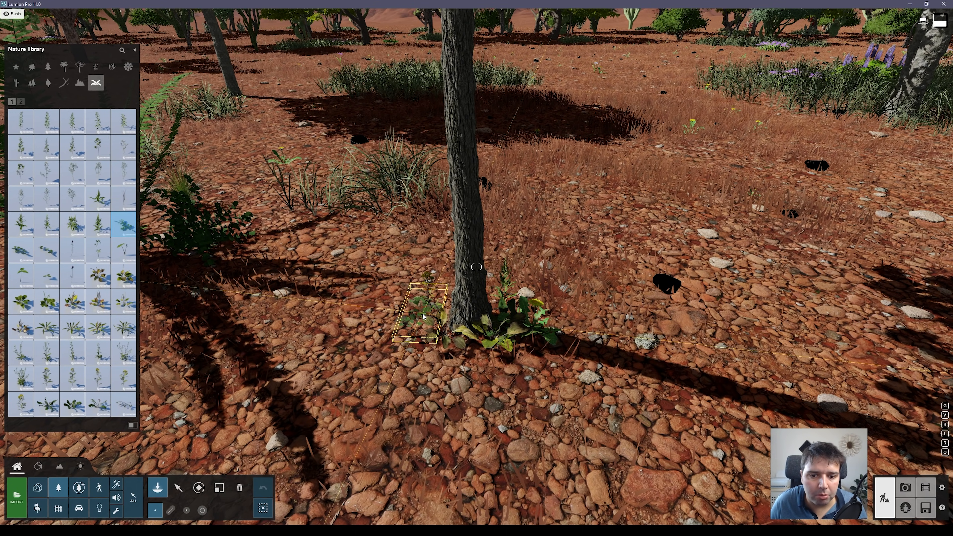
- Add an upright weed in front of the trunk and another from the second page of the Weeds category
{"action": "left_click", "coordinate": [47, 122]}
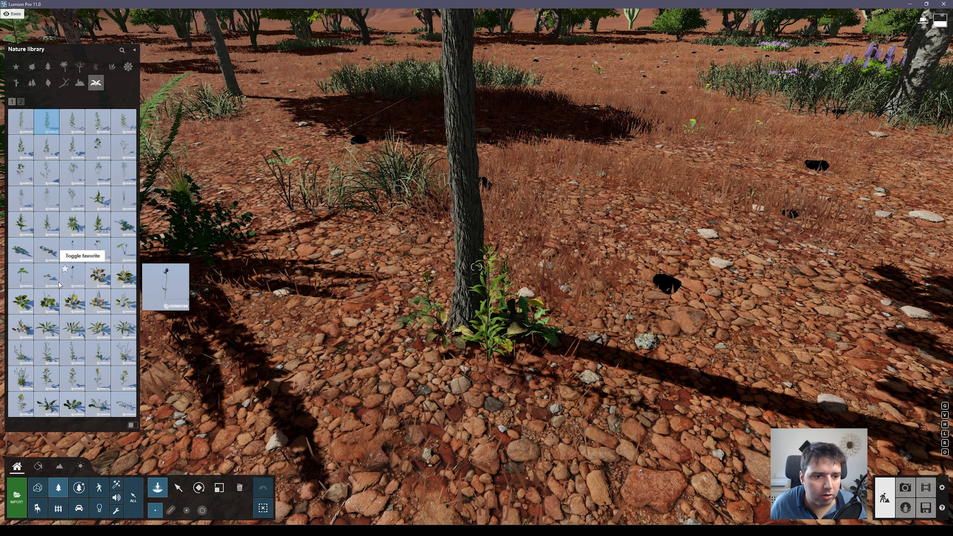
{"action": "left_click", "coordinate": [21, 101]}
{"action": "left_click", "coordinate": [72, 121]}
{"action": "left_click", "coordinate": [448, 367]}
{"action": "right_click_drag", "start_coordinate": [448, 367], "coordinate": [338, 293]}
{"action": "key", "text": "a"}
{"action": "key", "text": "d"}
{"action": "key", "text": "d"}
{"action": "right_click_drag", "start_coordinate": [476, 267], "coordinate": [307, 326]}
- Switch to Photo mode and frame the new trees against the red rocks in the Day photo's preview
{"action": "left_click", "coordinate": [904, 487]}
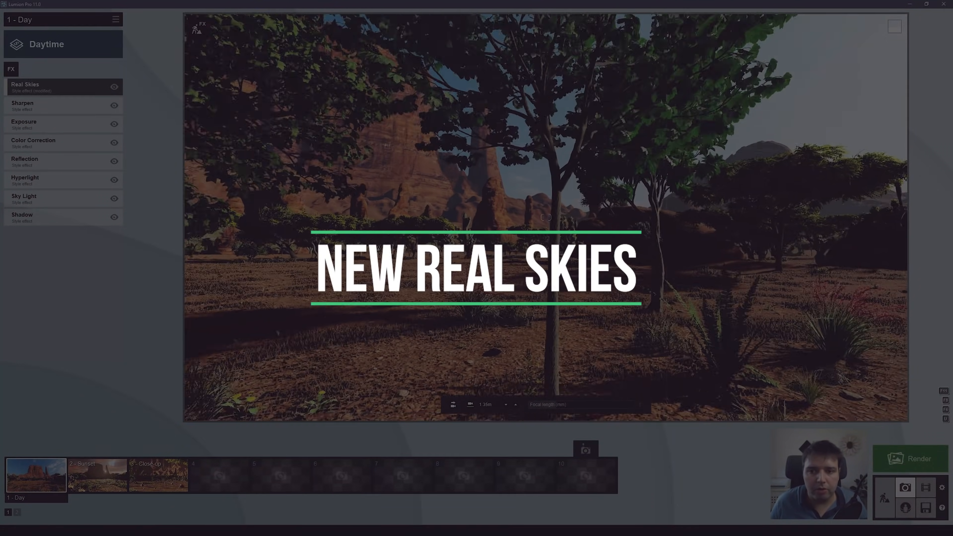
{"action": "key", "text": "w"}
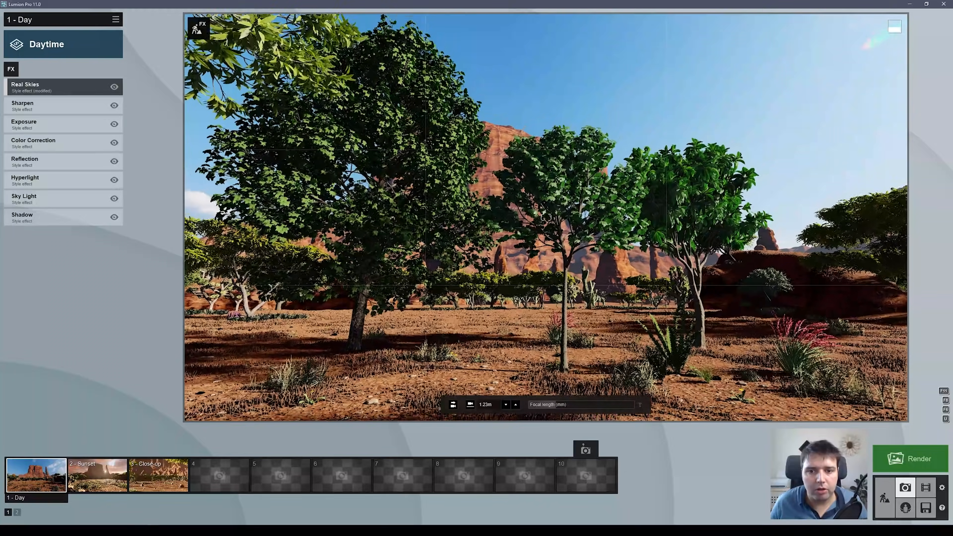
{"action": "key", "text": "d"}
{"action": "mouse_move", "coordinate": [545, 217]}
{"action": "right_mouse_down"}
{"action": "mouse_move", "coordinate": [528, 188]}
{"action": "mouse_move", "coordinate": [551, 210]}
{"action": "mouse_move", "coordinate": [555, 202]}
{"action": "right_mouse_up"}
{"action": "key", "text": "w"}
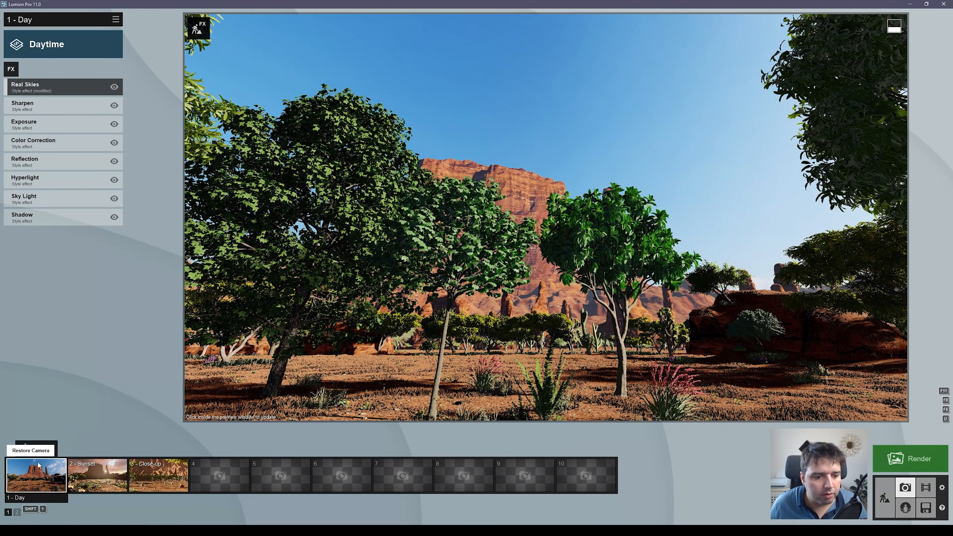
{"action": "key", "text": "shift+1"}
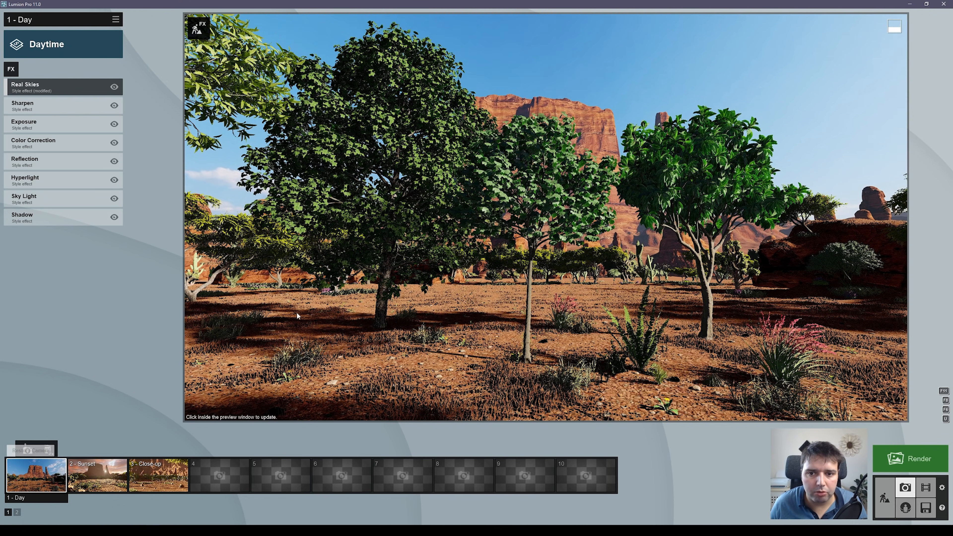
- Apply the fifth Clear sky to the Day photo's Real Skies effect and rotate its heading to 71.0°
{"action": "left_click", "coordinate": [68, 94]}
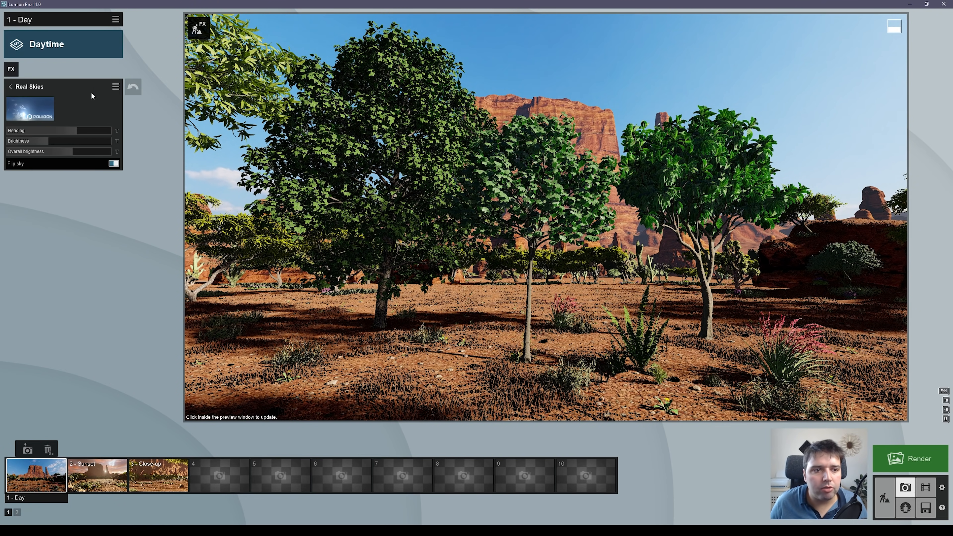
{"action": "left_click", "coordinate": [39, 112]}
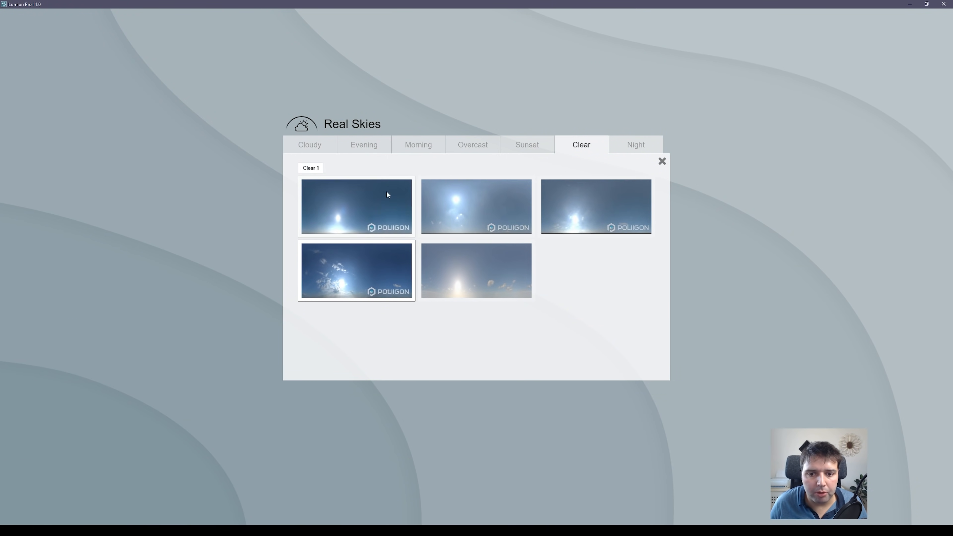
{"action": "left_click", "coordinate": [470, 263]}
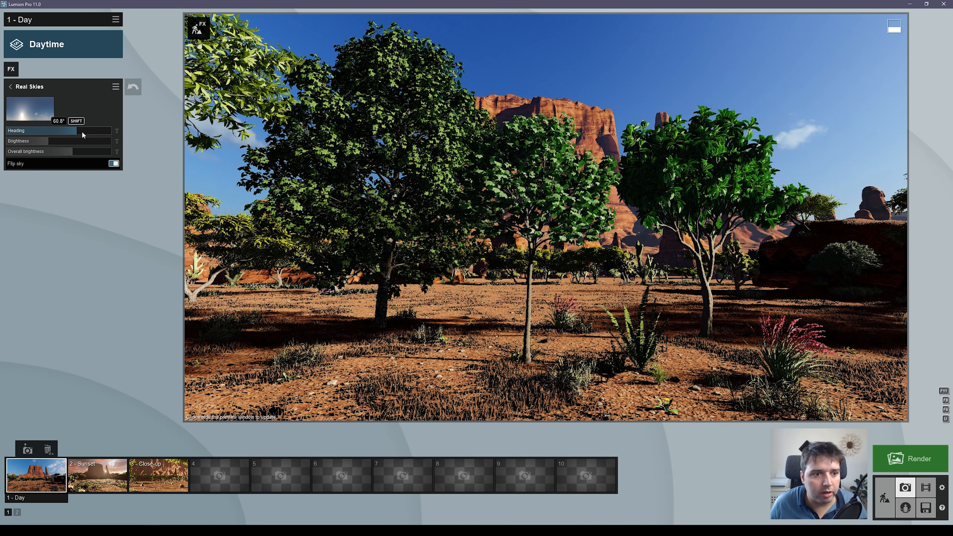
{"action": "mouse_move", "coordinate": [76, 132]}
{"action": "left_mouse_down"}
{"action": "mouse_move", "coordinate": [38, 129]}
{"action": "mouse_move", "coordinate": [94, 130]}
{"action": "left_mouse_up"}
- Change the Real Skies sky to Cloudy 9
{"action": "left_click", "coordinate": [30, 108]}
{"action": "left_click", "coordinate": [336, 144]}
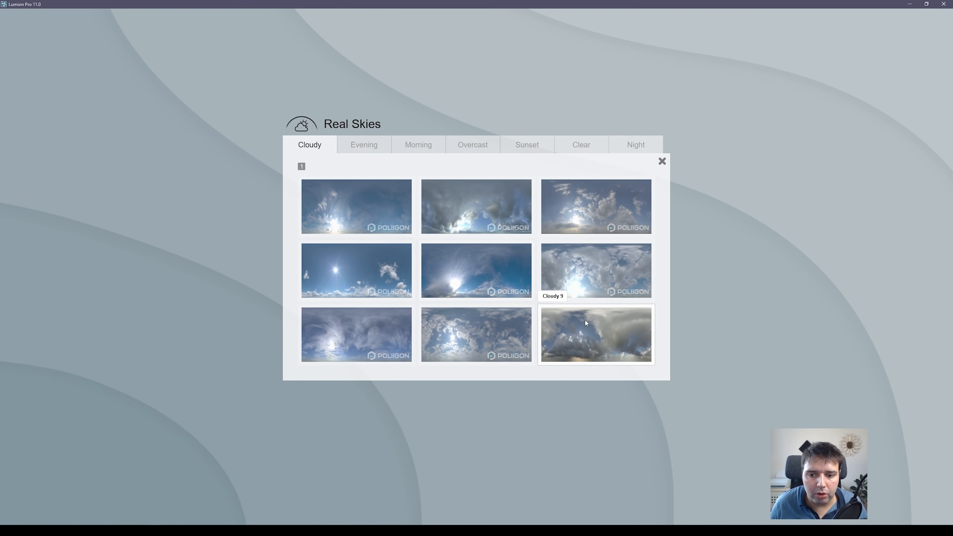
{"action": "left_click", "coordinate": [545, 314]}
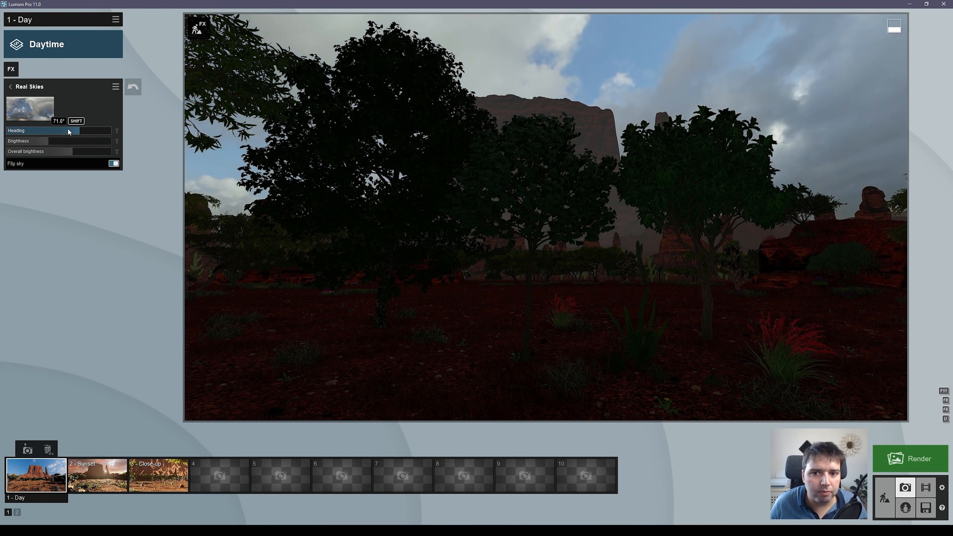
- Change the Real Skies sky to Evening 8 and rotate its heading to 130.6°
{"action": "left_click", "coordinate": [37, 105]}
{"action": "left_click", "coordinate": [369, 146]}
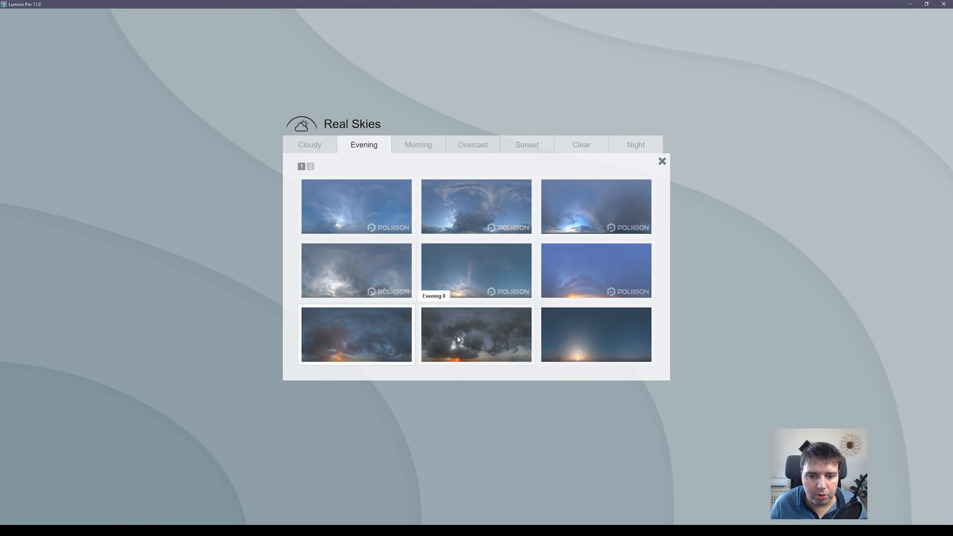
{"action": "left_click", "coordinate": [474, 334]}
{"action": "left_click_drag", "start_coordinate": [51, 133], "coordinate": [98, 134]}
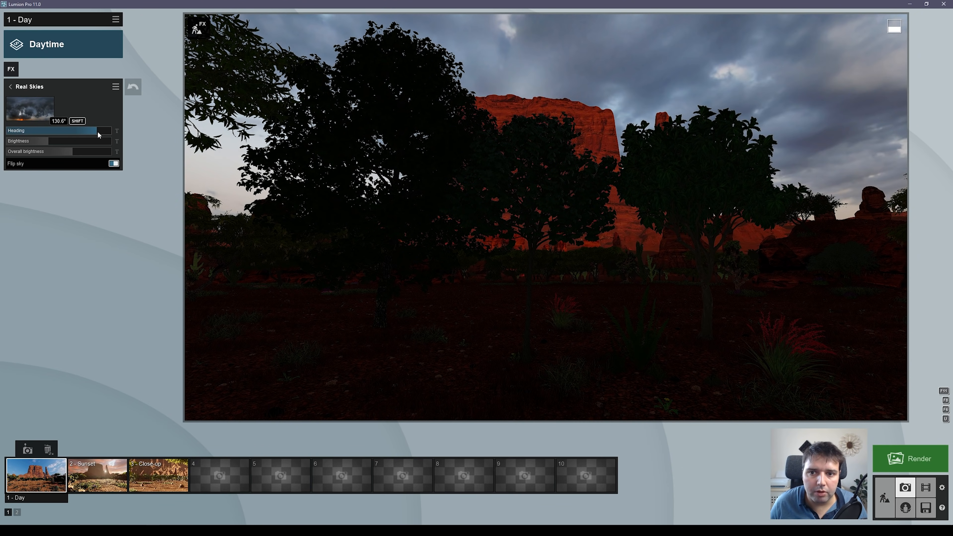
- Look through the Morning skies, apply the dark blue stormy Overcast sky and reduce its heading
{"action": "left_click", "coordinate": [37, 106]}
{"action": "left_click", "coordinate": [417, 145]}
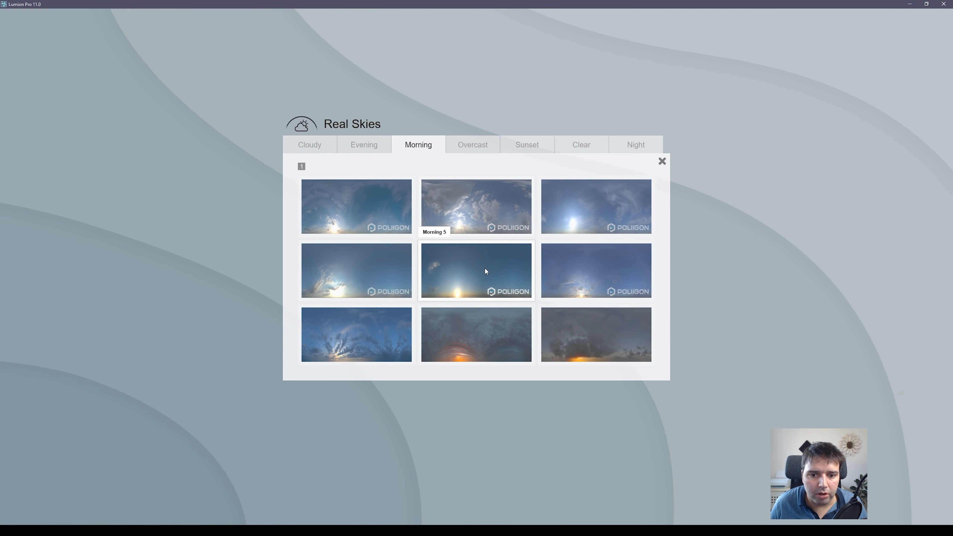
{"action": "left_click", "coordinate": [470, 147]}
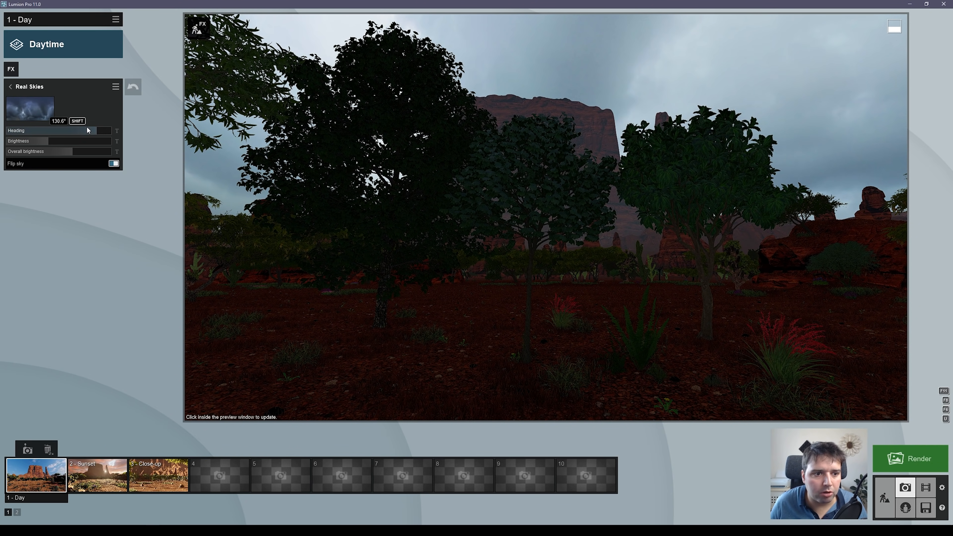
{"action": "left_click_drag", "start_coordinate": [87, 130], "coordinate": [68, 133]}
- Browse the Sunset, Clear and Night categories of Real Skies
{"action": "left_click", "coordinate": [34, 101]}
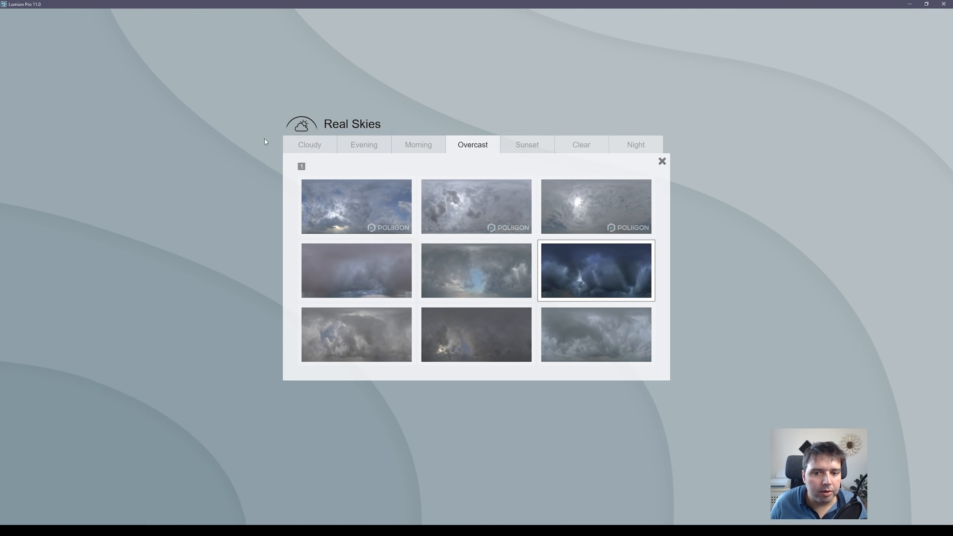
{"action": "left_click", "coordinate": [525, 144]}
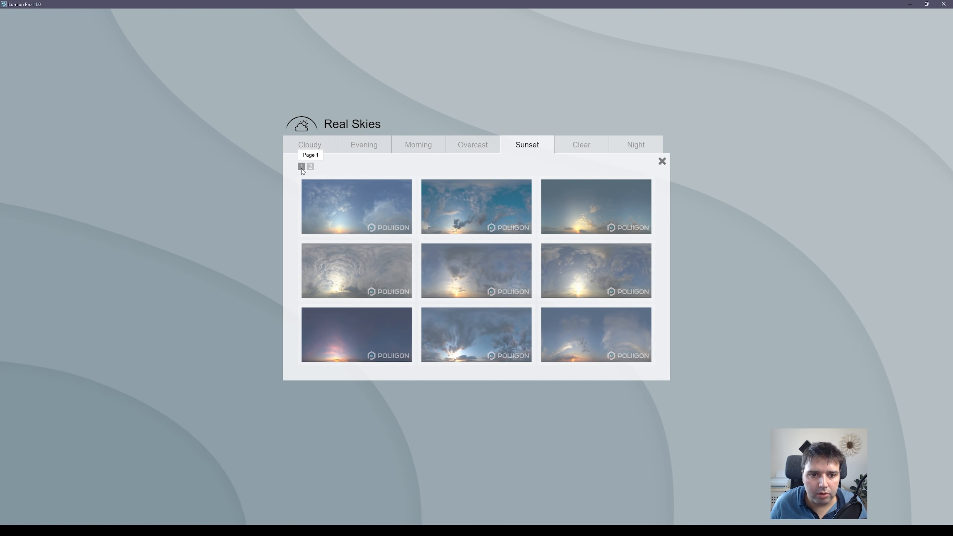
{"action": "left_click", "coordinate": [310, 168]}
{"action": "left_click", "coordinate": [581, 146]}
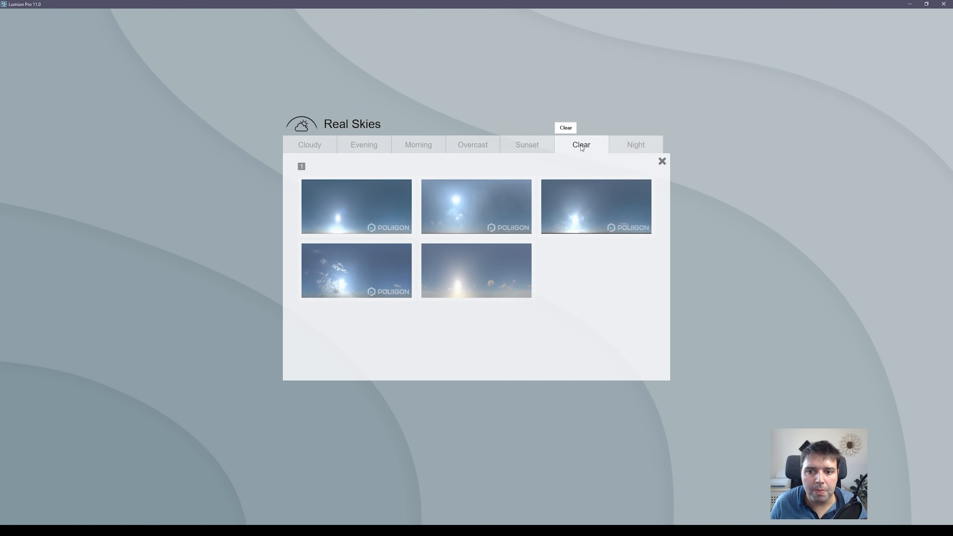
{"action": "left_click", "coordinate": [649, 145]}
{"action": "left_click", "coordinate": [313, 195]}
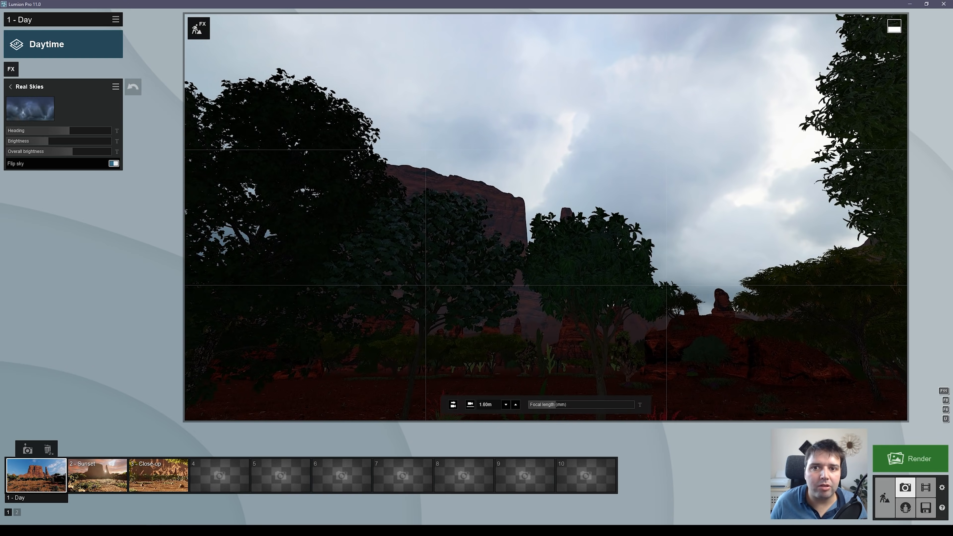
- Aim the preview at the overcast sky and lower the Real Skies brightness
{"action": "right_click_drag", "start_coordinate": [546, 217], "coordinate": [542, 224]}
{"action": "left_click", "coordinate": [33, 141]}
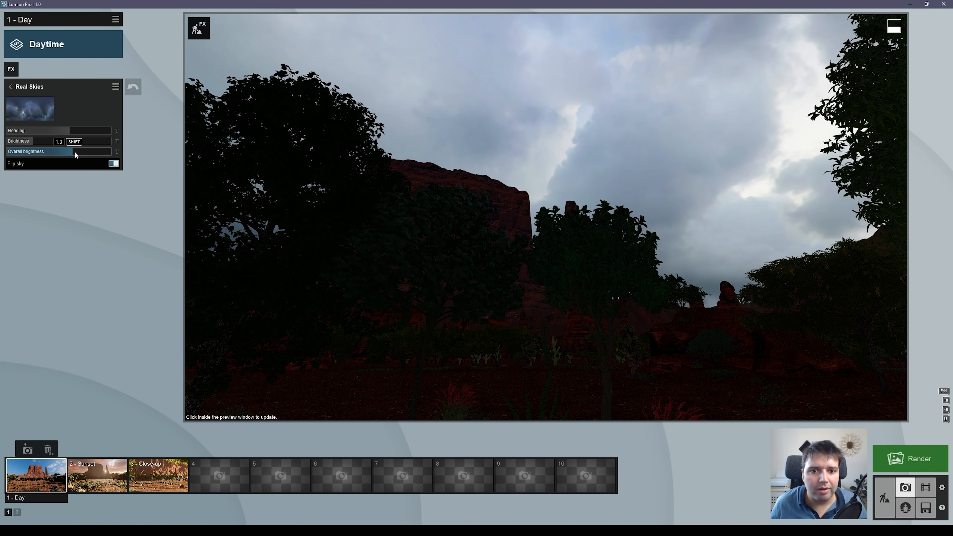
{"action": "left_click", "coordinate": [25, 140]}
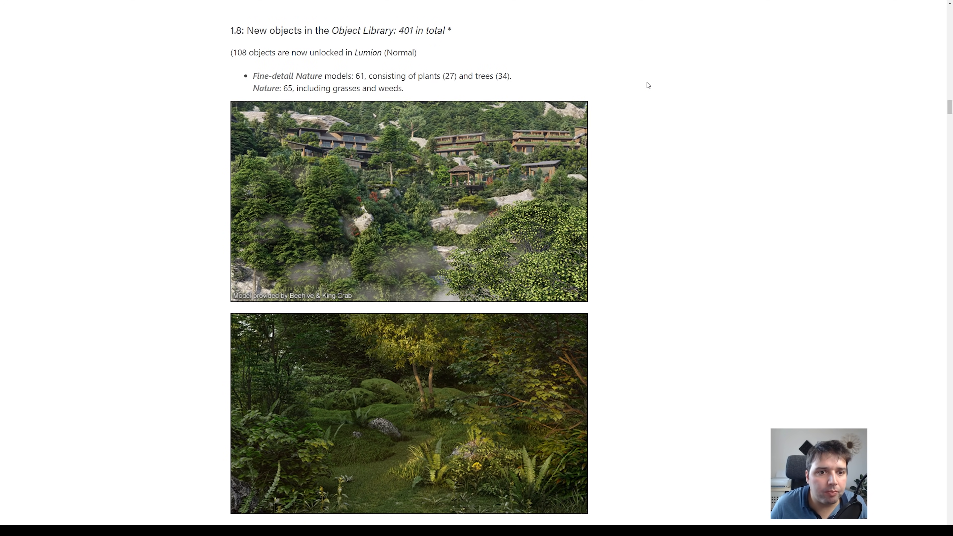
- Read the release-notes section on new Object Library objects, from Fine-detail Nature to Special effects
{"action": "scroll", "coordinate": [646, 82], "scroll_direction": "down", "scroll_amount": 1}
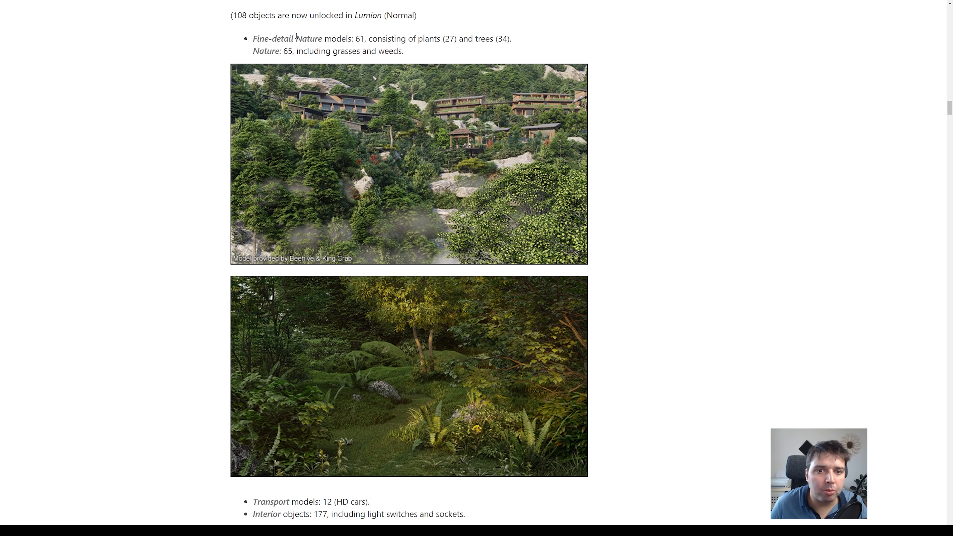
{"action": "left_click", "coordinate": [295, 27]}
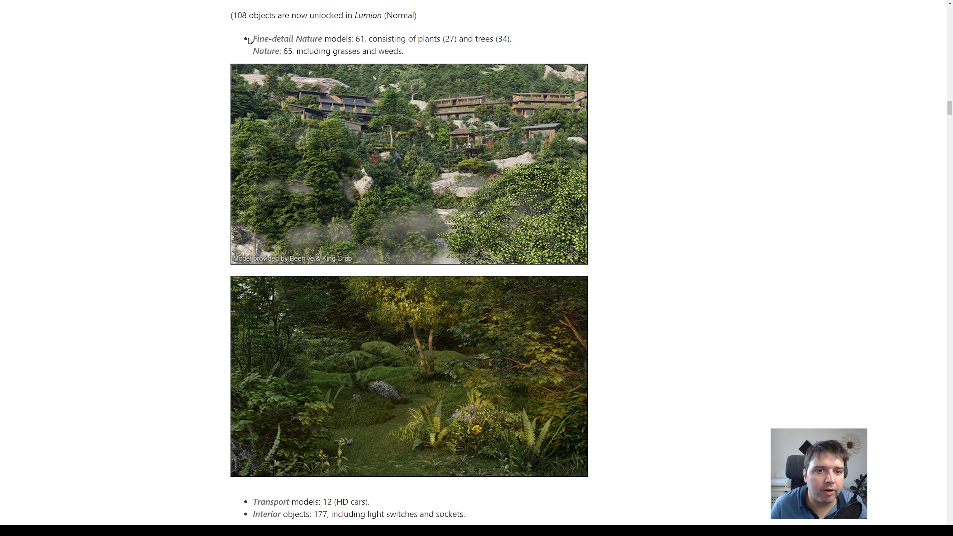
{"action": "scroll", "coordinate": [255, 46], "scroll_direction": "down", "scroll_amount": 1}
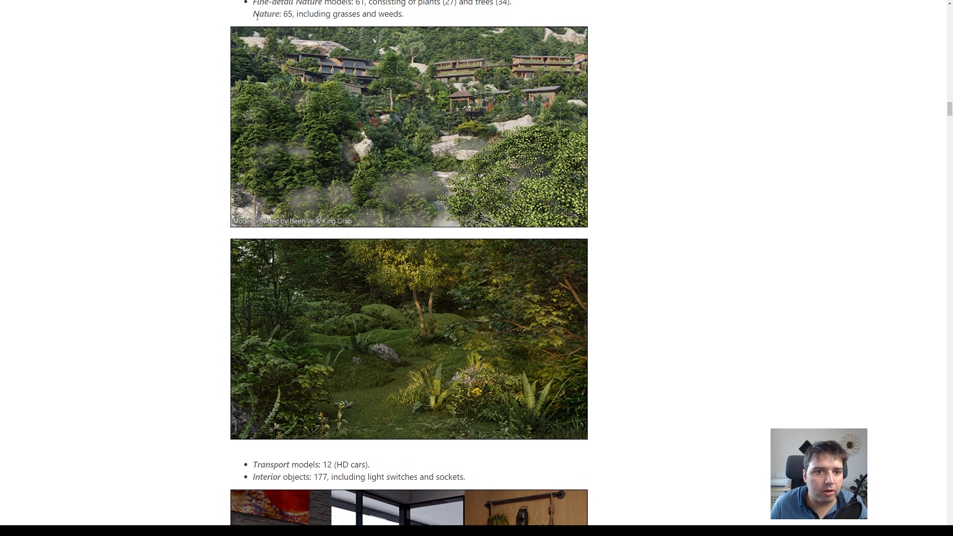
{"action": "scroll", "coordinate": [677, 196], "scroll_direction": "down", "scroll_amount": 10}
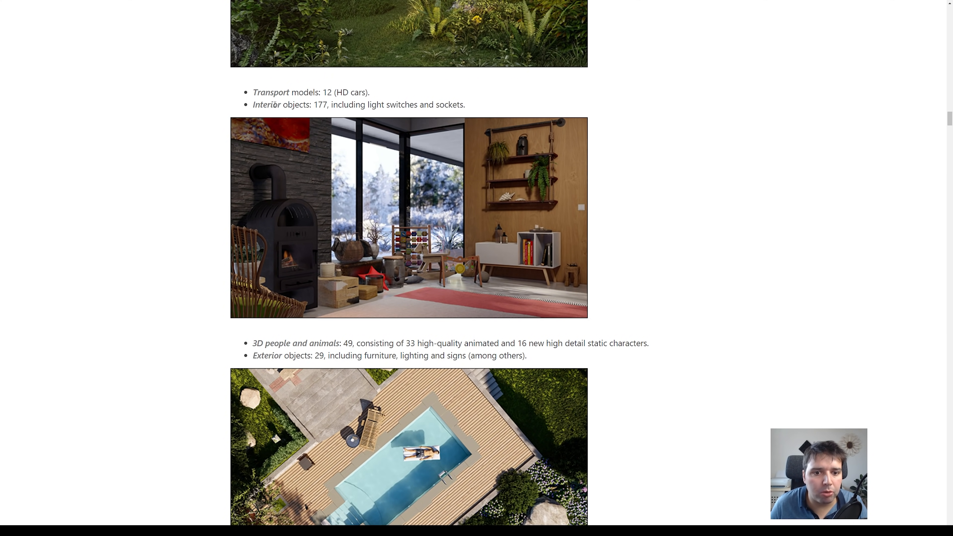
{"action": "scroll", "coordinate": [652, 150], "scroll_direction": "down", "scroll_amount": 9}
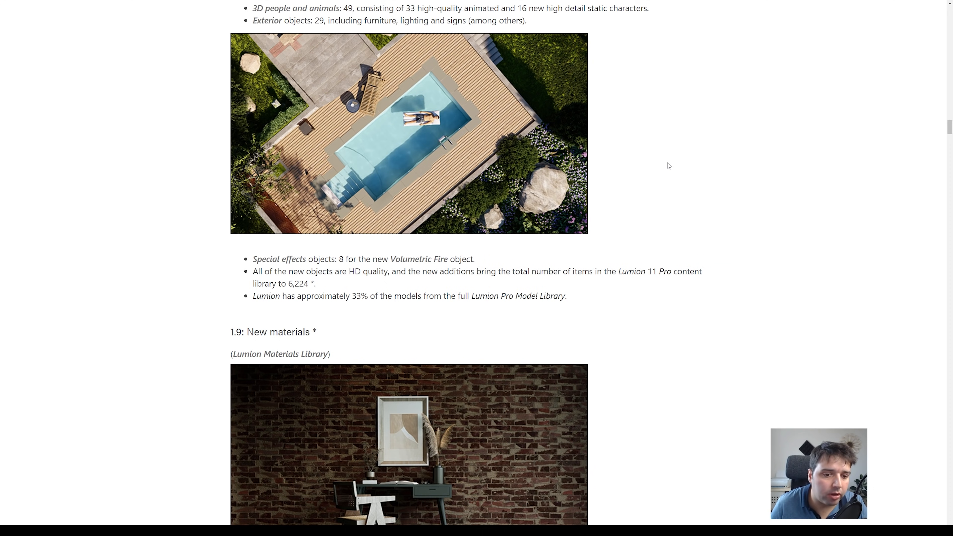
- Read the section on new materials, including the table of Indoor, Outdoor and Various materials
{"action": "scroll", "coordinate": [703, 194], "scroll_direction": "down", "scroll_amount": 5}
{"action": "scroll", "coordinate": [682, 166], "scroll_direction": "down", "scroll_amount": 5}
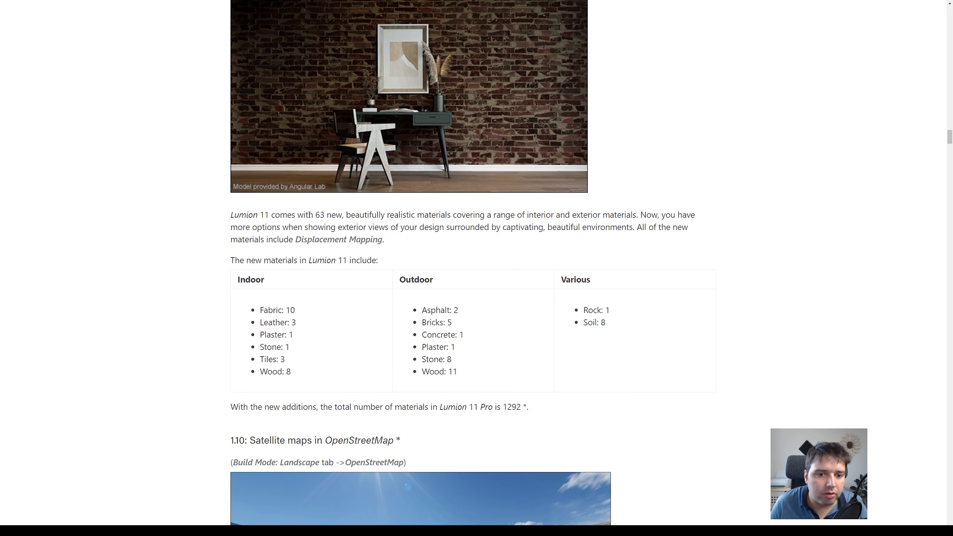
{"action": "scroll", "coordinate": [337, 216], "scroll_direction": "down", "scroll_amount": 2}
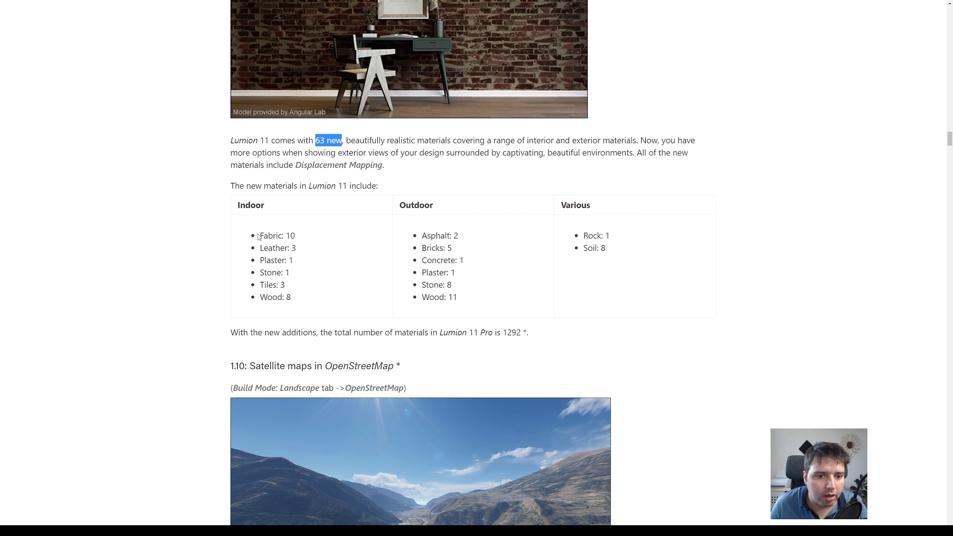
{"action": "left_click_drag", "start_coordinate": [455, 204], "coordinate": [652, 225]}
{"action": "left_click_drag", "start_coordinate": [647, 290], "coordinate": [554, 269]}
{"action": "left_click", "coordinate": [602, 293]}
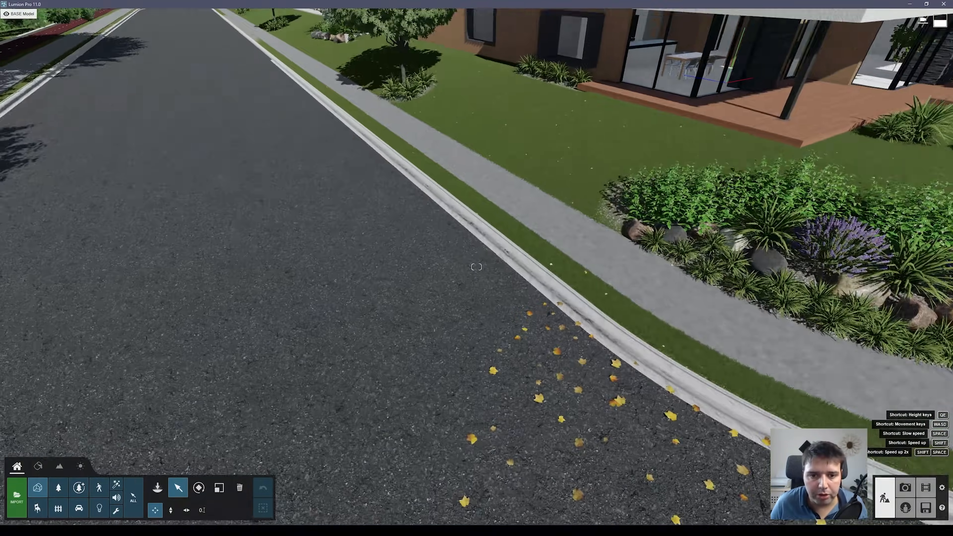
- In Lumion, search the People and Animals library for "new" and place a spotted dog and a woman in black beside the sidewalk
{"action": "key", "text": "s"}
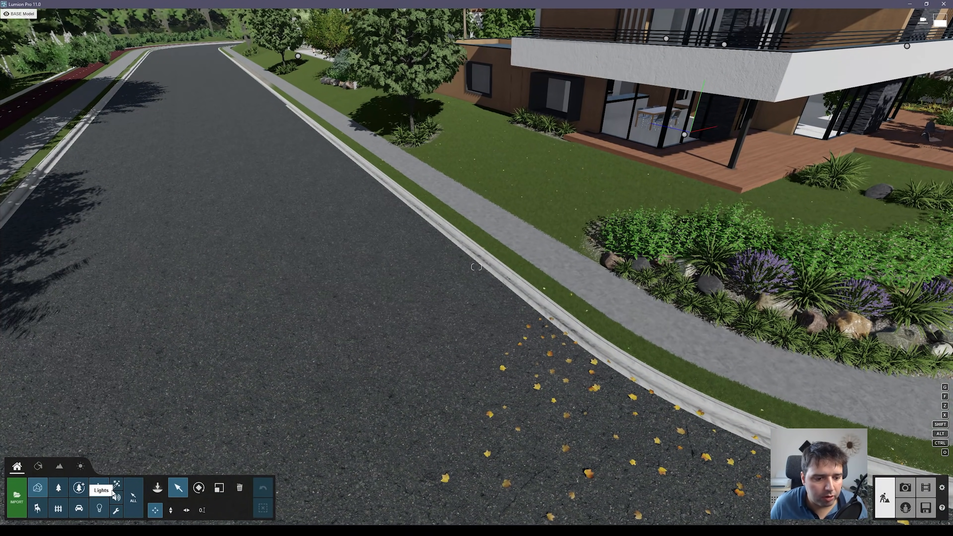
{"action": "left_click", "coordinate": [99, 490]}
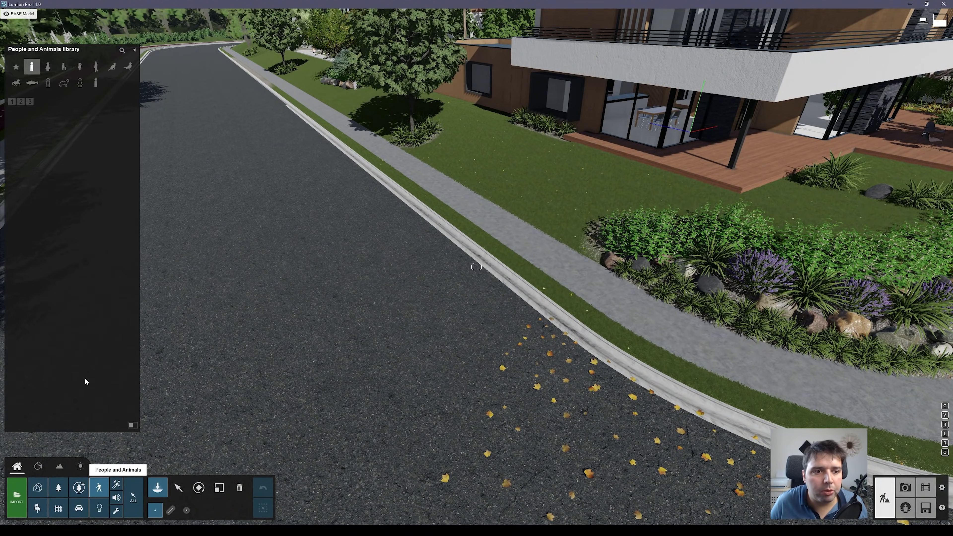
{"action": "left_click", "coordinate": [122, 51]}
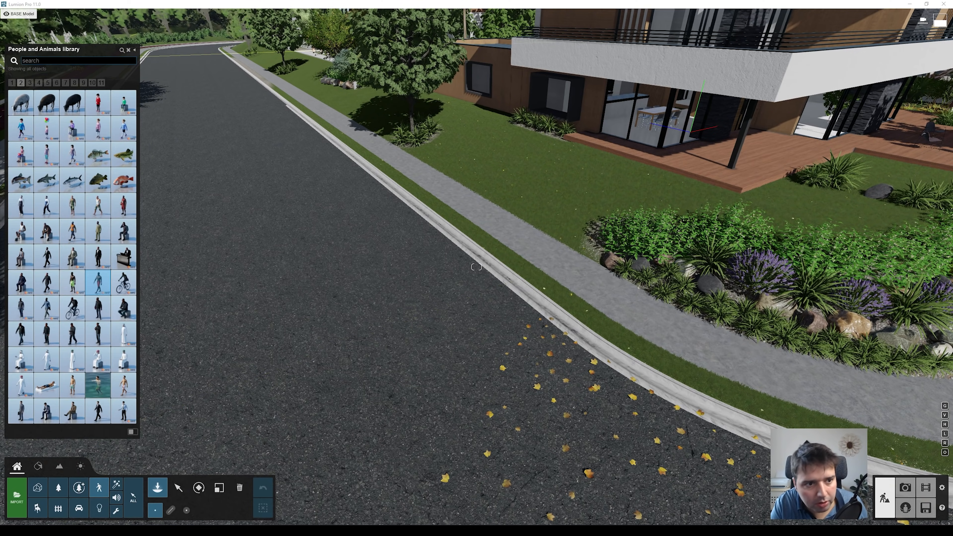
{"action": "left_click", "coordinate": [65, 60]}
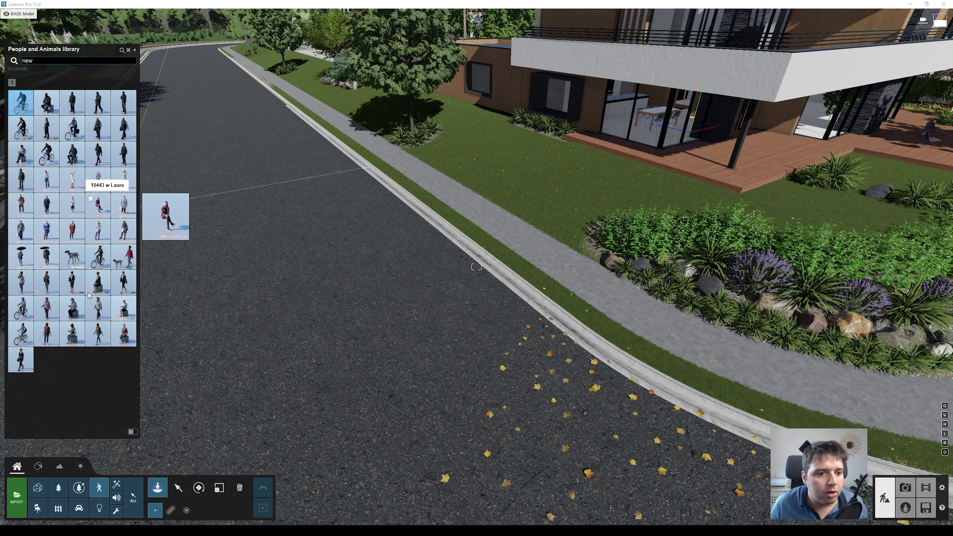
{"action": "left_click", "coordinate": [73, 261]}
{"action": "left_click", "coordinate": [470, 214]}
{"action": "left_click", "coordinate": [130, 287]}
{"action": "left_click", "coordinate": [495, 242]}
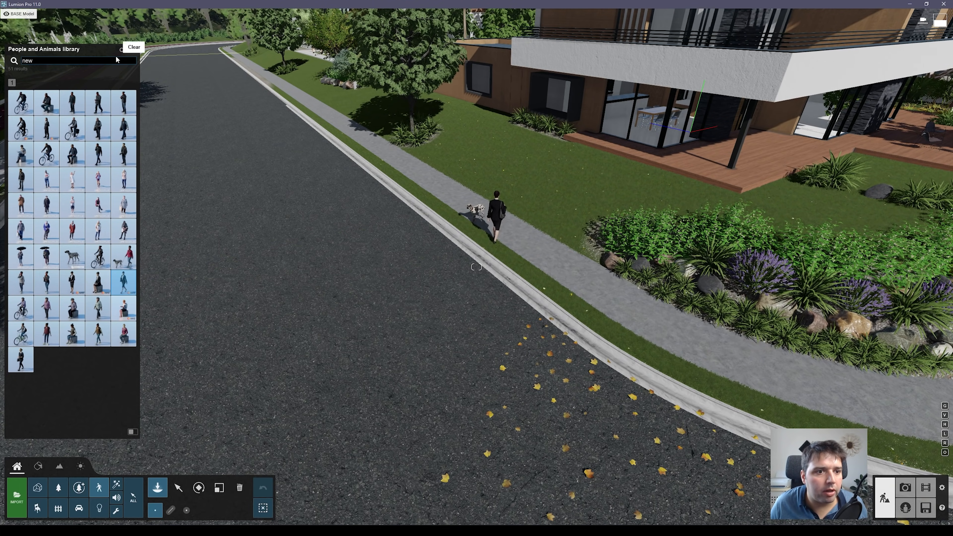
- Clear the people search and place the older man with a checked shirt and shopping bag on the sidewalk, viewing him up close
{"action": "left_click", "coordinate": [107, 61]}
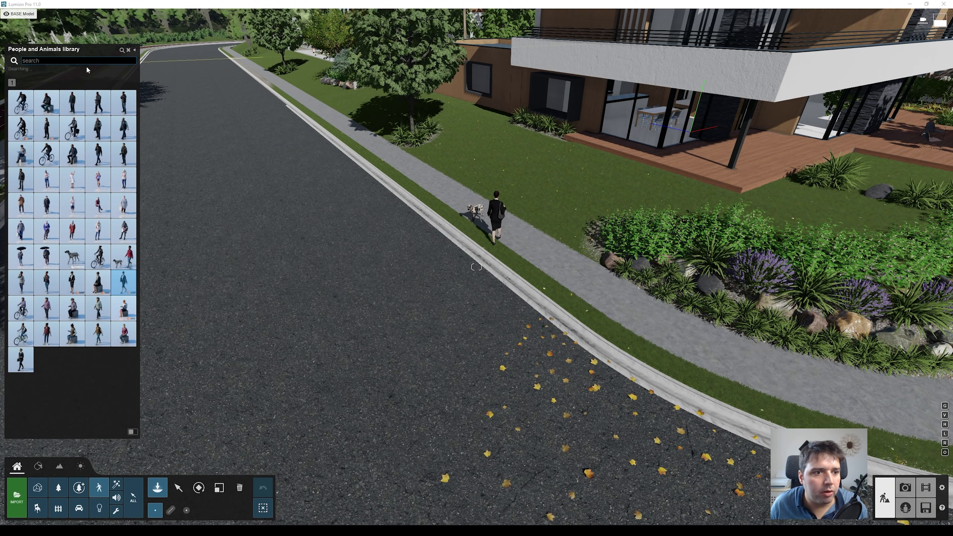
{"action": "left_click", "coordinate": [128, 51]}
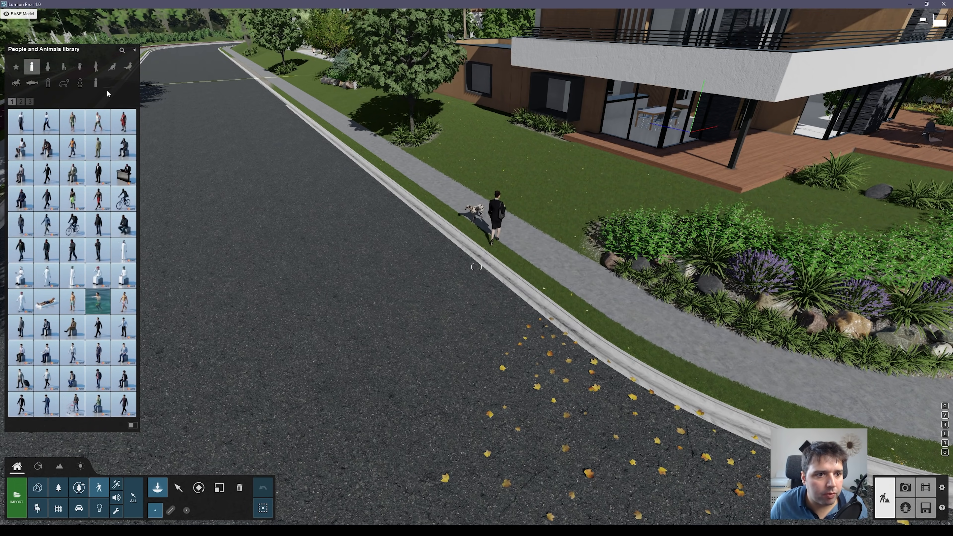
{"action": "left_click", "coordinate": [96, 67]}
{"action": "left_click", "coordinate": [124, 146]}
{"action": "left_click", "coordinate": [565, 279]}
{"action": "key", "text": "w"}
{"action": "right_click_drag", "start_coordinate": [477, 267], "coordinate": [578, 221]}
{"action": "key", "text": "s"}
{"action": "key", "text": "w"}
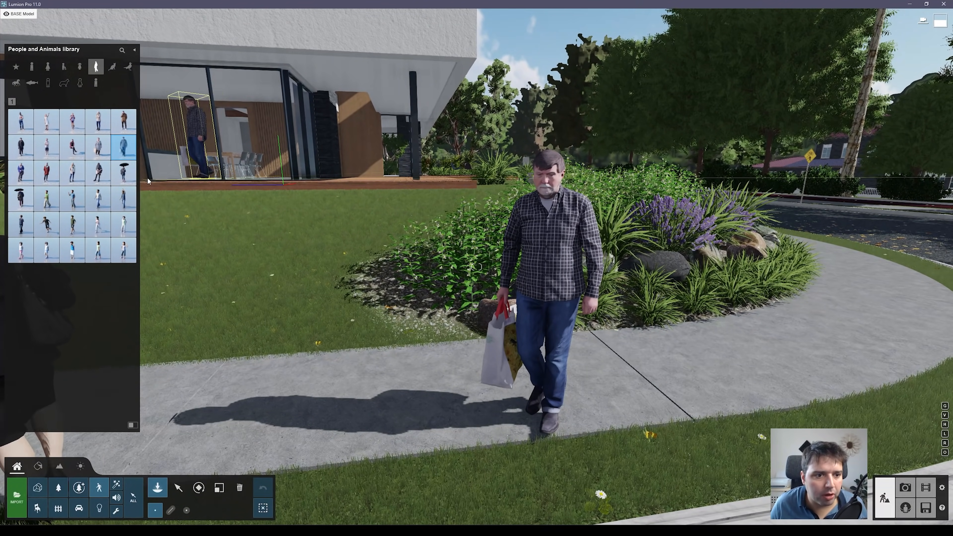
- Place the woman with the umbrella by the planting bed and two more people farther along the sidewalk
{"action": "left_click", "coordinate": [123, 172]}
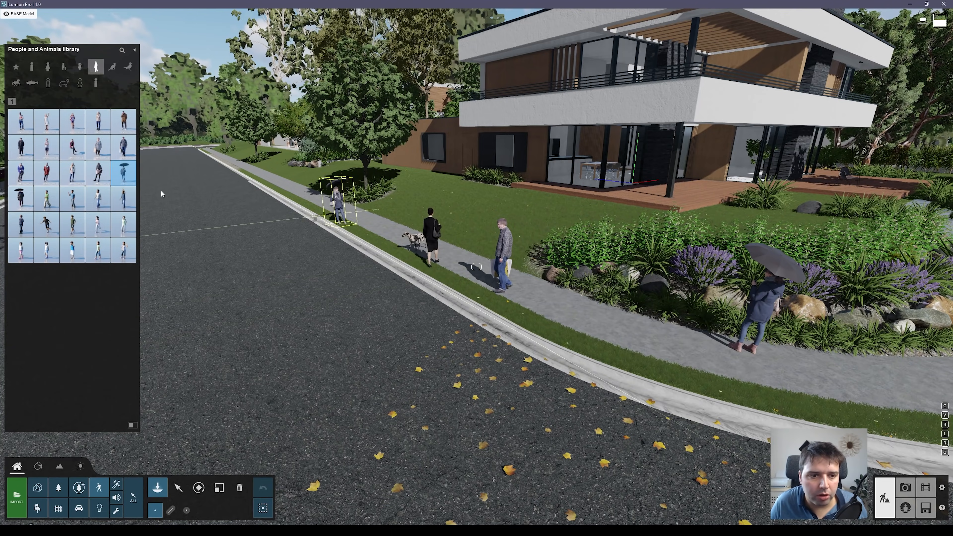
{"action": "mouse_move", "coordinate": [75, 200]}
{"action": "left_click", "coordinate": [81, 181]}
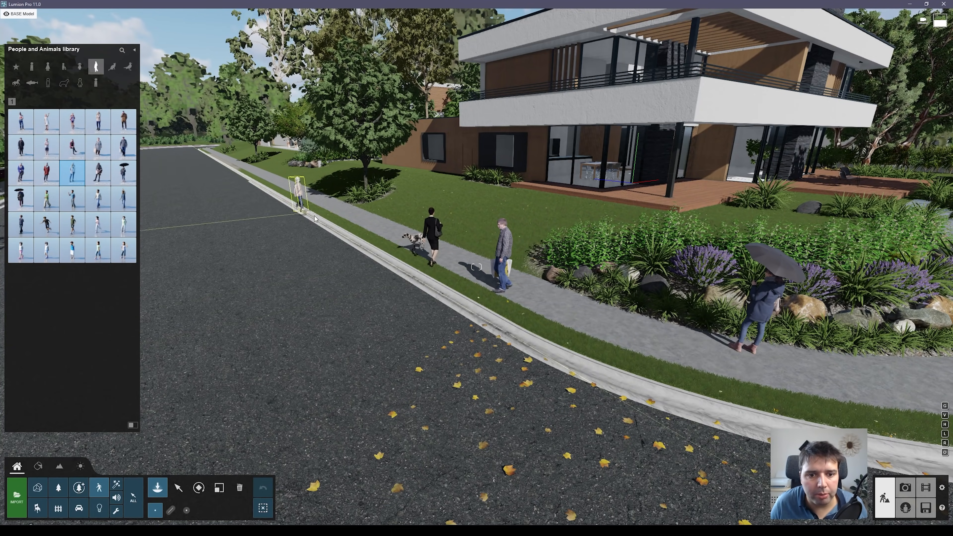
{"action": "mouse_move", "coordinate": [65, 151]}
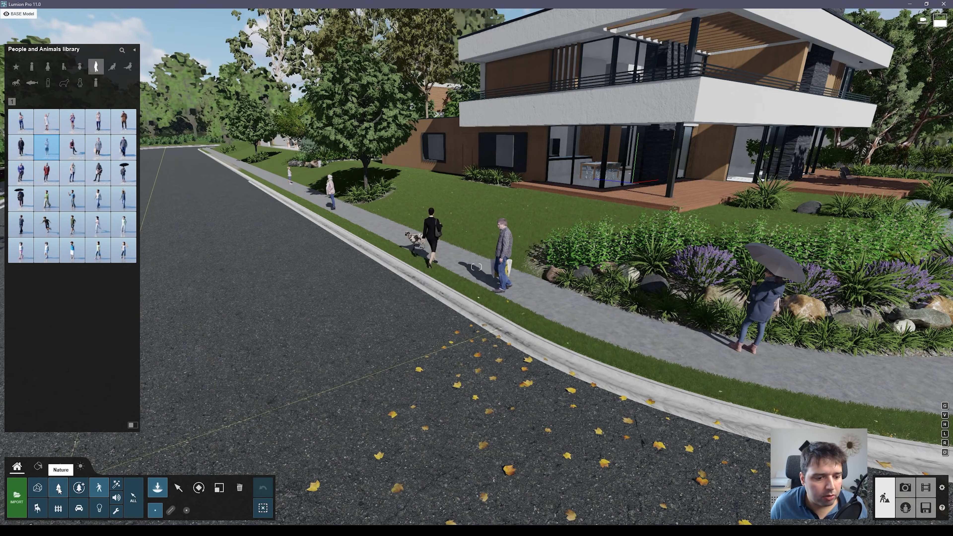
- Search the Transport library for "new" and place a white SUV, a white van and a grey hatchback along the curb
{"action": "left_click", "coordinate": [79, 508]}
{"action": "left_click", "coordinate": [122, 50]}
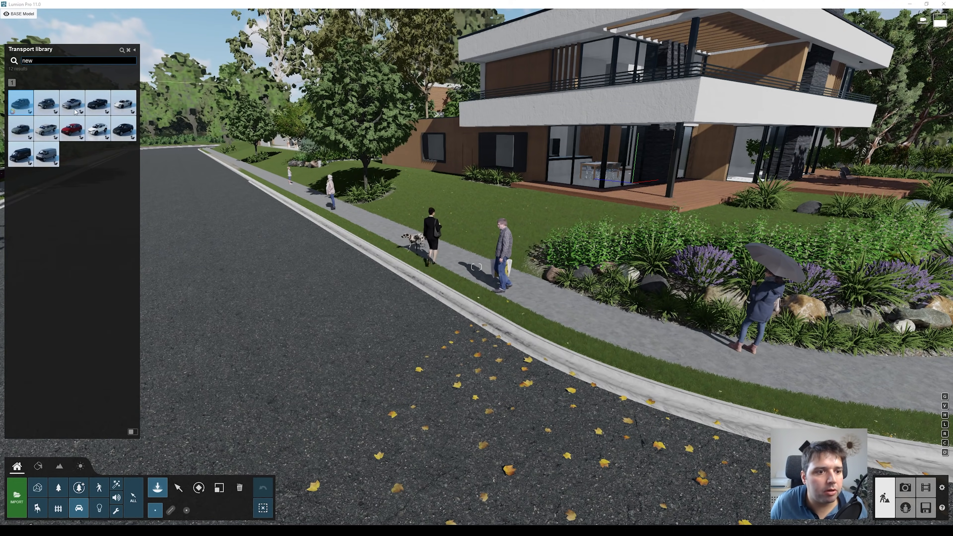
{"action": "left_click", "coordinate": [97, 129]}
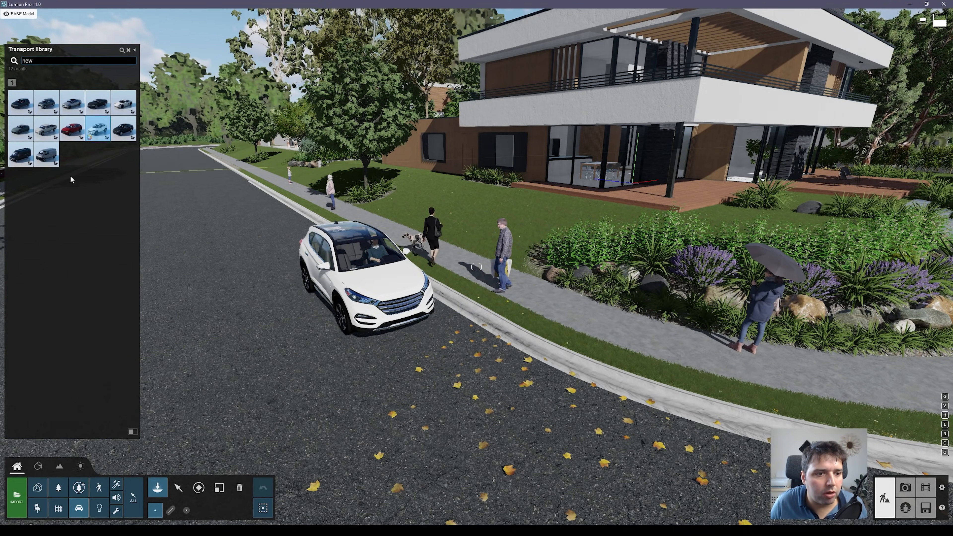
{"action": "left_click", "coordinate": [48, 156]}
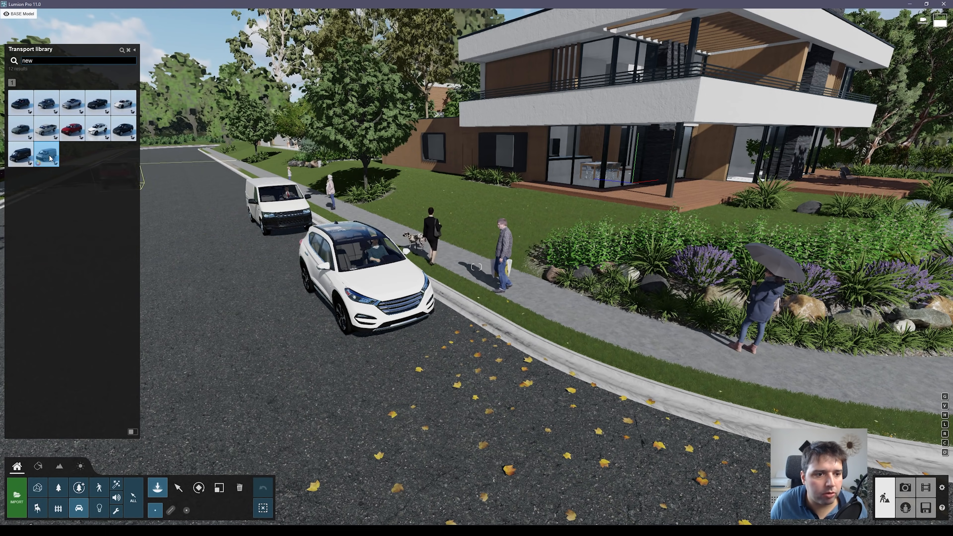
{"action": "left_click", "coordinate": [47, 102]}
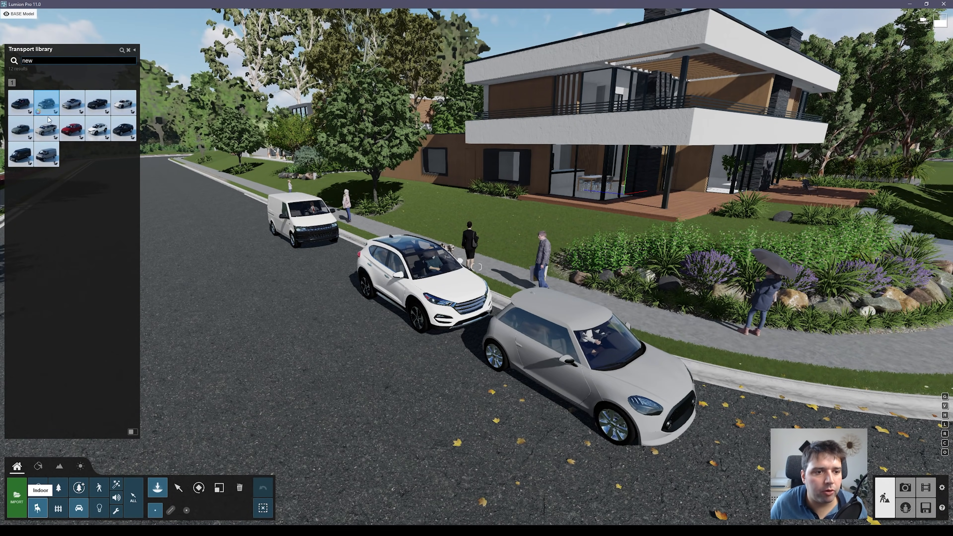
- Search the Indoor library for "new" and place an air conditioner high on the grey kitchen wall
{"action": "left_click", "coordinate": [122, 50]}
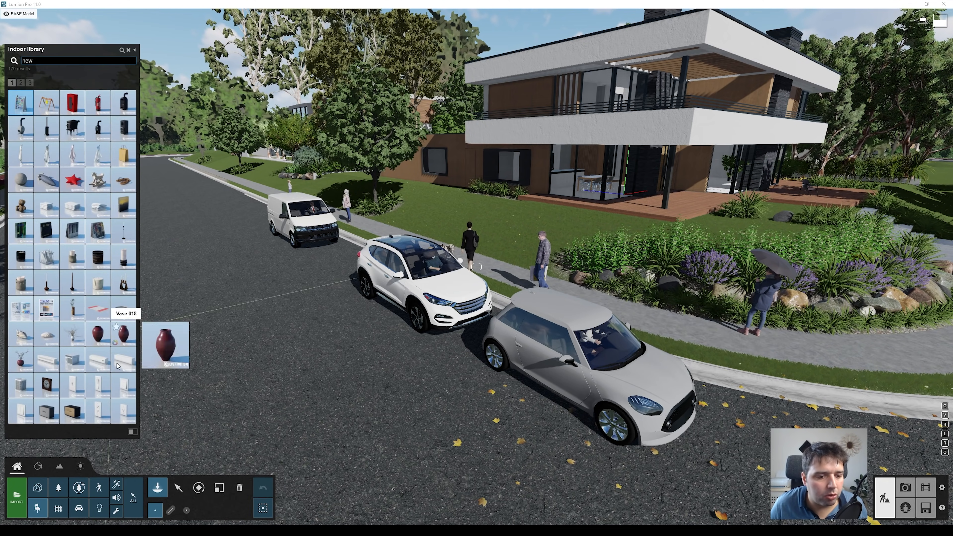
{"action": "mouse_move", "coordinate": [99, 362]}
{"action": "right_mouse_down"}
{"action": "mouse_move", "coordinate": [526, 362]}
{"action": "mouse_move", "coordinate": [113, 362]}
{"action": "right_mouse_up"}
{"action": "key", "text": "w"}
{"action": "key", "text": "w"}
{"action": "right_click_drag", "start_coordinate": [477, 267], "coordinate": [630, 267]}
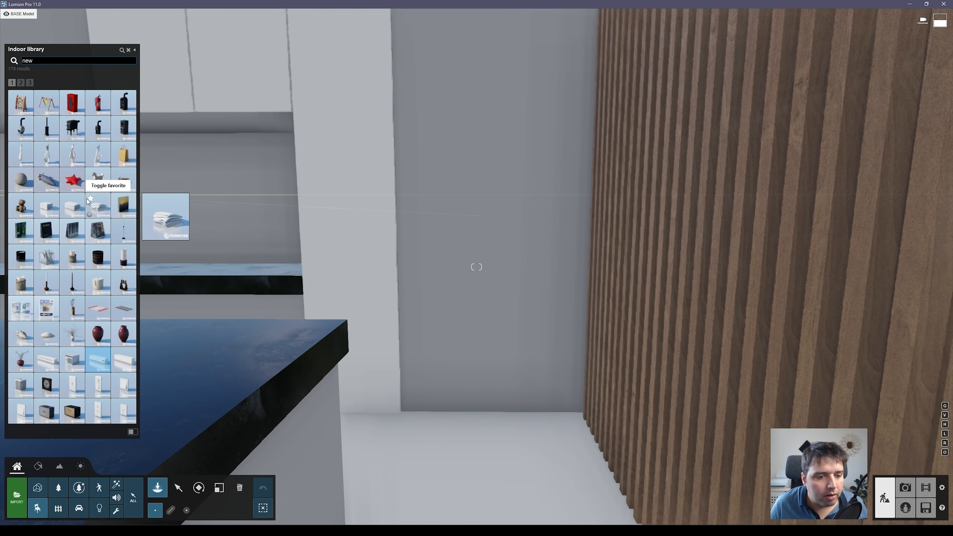
- Place two light switches of different styles side by side on the grey wall below the air conditioner
{"action": "left_click", "coordinate": [123, 383]}
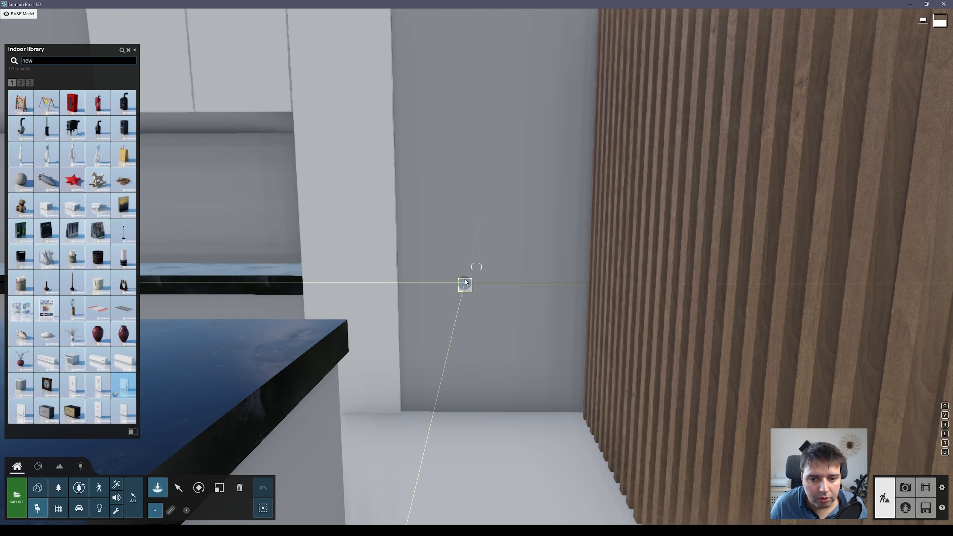
{"action": "left_click", "coordinate": [444, 254]}
{"action": "left_click", "coordinate": [529, 222]}
{"action": "key", "text": "w"}
{"action": "right_click_drag", "start_coordinate": [529, 221], "coordinate": [397, 244]}
{"action": "key", "text": "q"}
{"action": "key", "text": "e"}
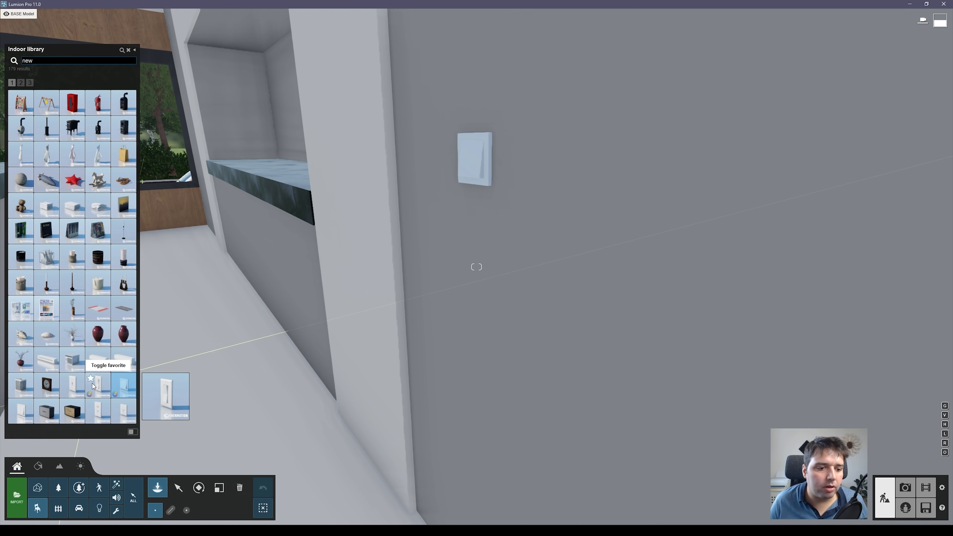
{"action": "left_click", "coordinate": [547, 172]}
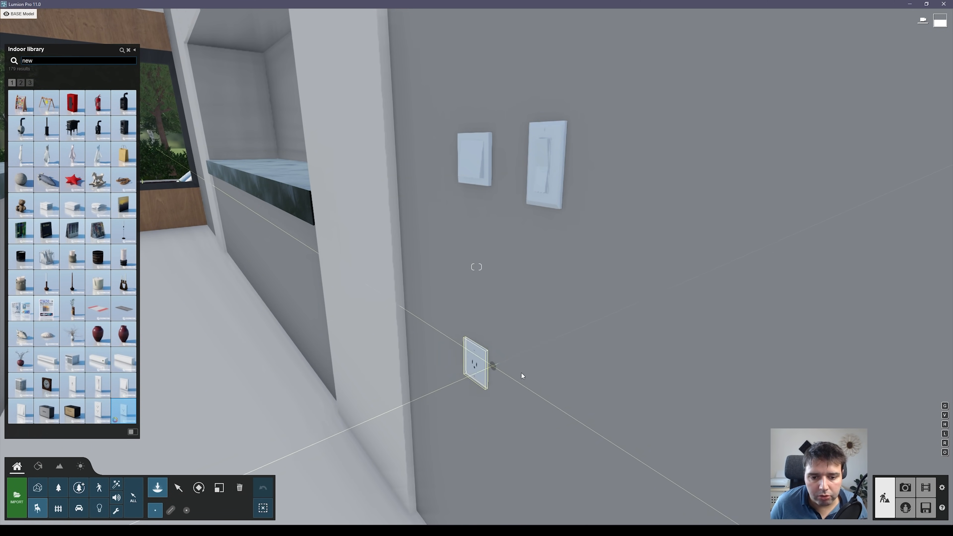
- Place a power socket low on the grey wall beneath the light switches
{"action": "left_click", "coordinate": [498, 438]}
{"action": "key", "text": "a"}
{"action": "key", "text": "s"}
{"action": "left_click", "coordinate": [637, 482]}
{"action": "key", "text": "s"}
{"action": "key", "text": "a"}
{"action": "right_click_drag", "start_coordinate": [637, 482], "coordinate": [668, 453]}
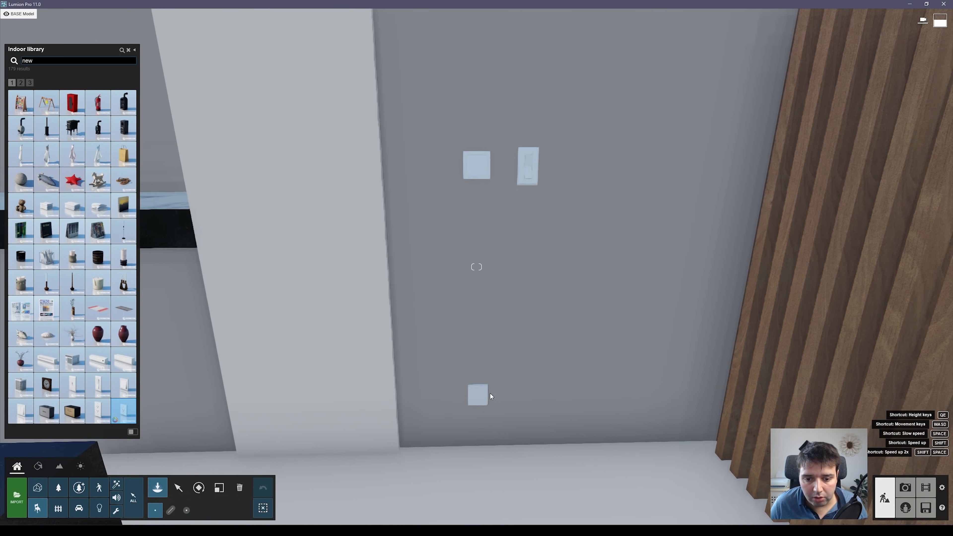
- Add two more wall plates between the upper light switches and the low socket
{"action": "left_click", "coordinate": [566, 411]}
{"action": "key", "text": "w"}
{"action": "right_click_drag", "start_coordinate": [578, 406], "coordinate": [533, 435]}
{"action": "key", "text": "d"}
{"action": "left_click", "coordinate": [72, 385]}
{"action": "left_click", "coordinate": [419, 201]}
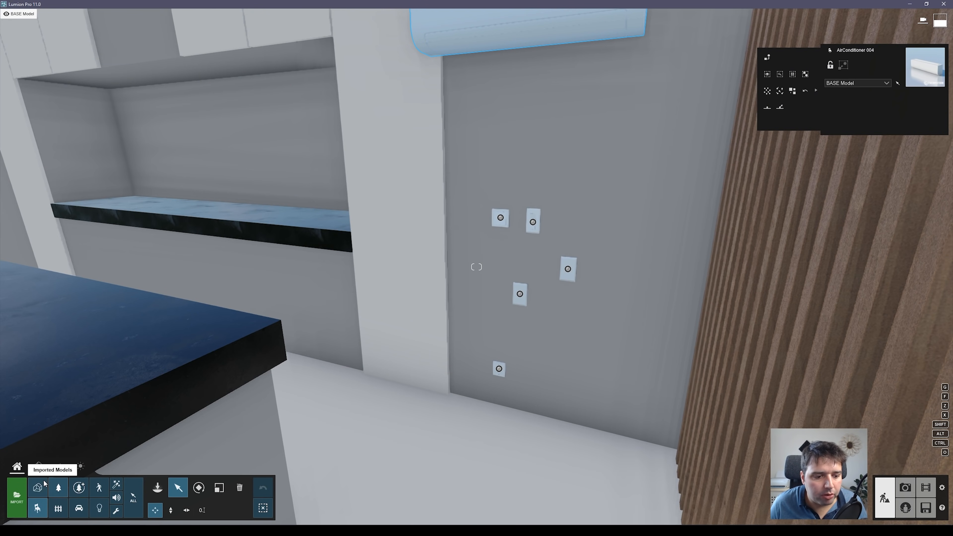
- Select the dining area's floor material in the Material Editor and show the Indoor category of the material library
{"action": "left_click", "coordinate": [39, 467]}
{"action": "key", "text": "s"}
{"action": "key", "text": "a"}
{"action": "right_click_drag", "start_coordinate": [227, 432], "coordinate": [150, 432]}
{"action": "key", "text": "s"}
{"action": "right_click_drag", "start_coordinate": [675, 353], "coordinate": [587, 387]}
{"action": "key", "text": "d"}
{"action": "key", "text": "s"}
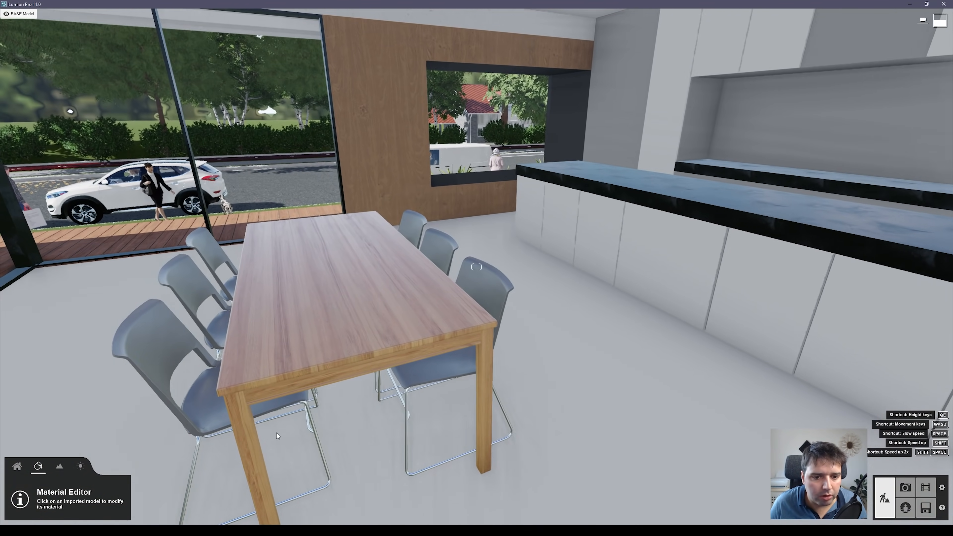
{"action": "left_click", "coordinate": [587, 390]}
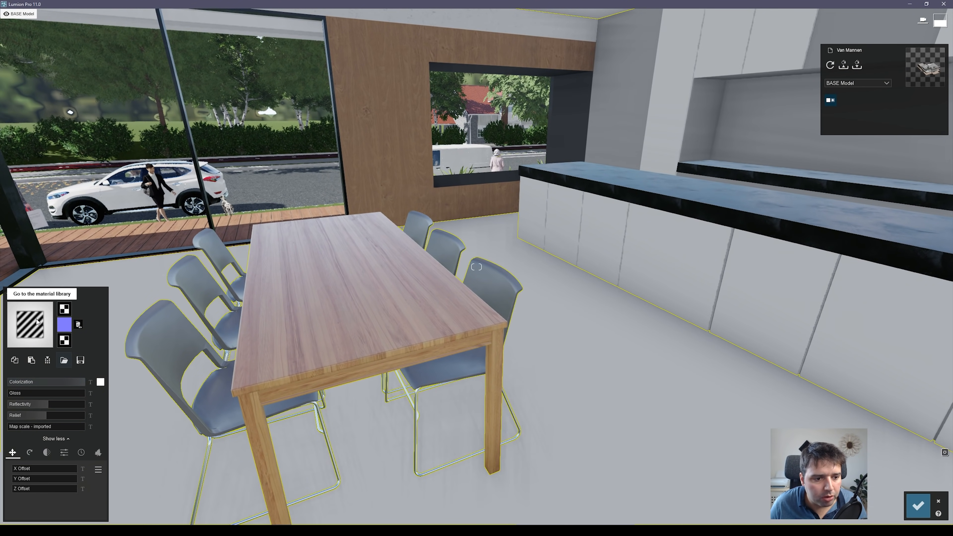
{"action": "left_click", "coordinate": [37, 322]}
{"action": "left_click", "coordinate": [38, 276]}
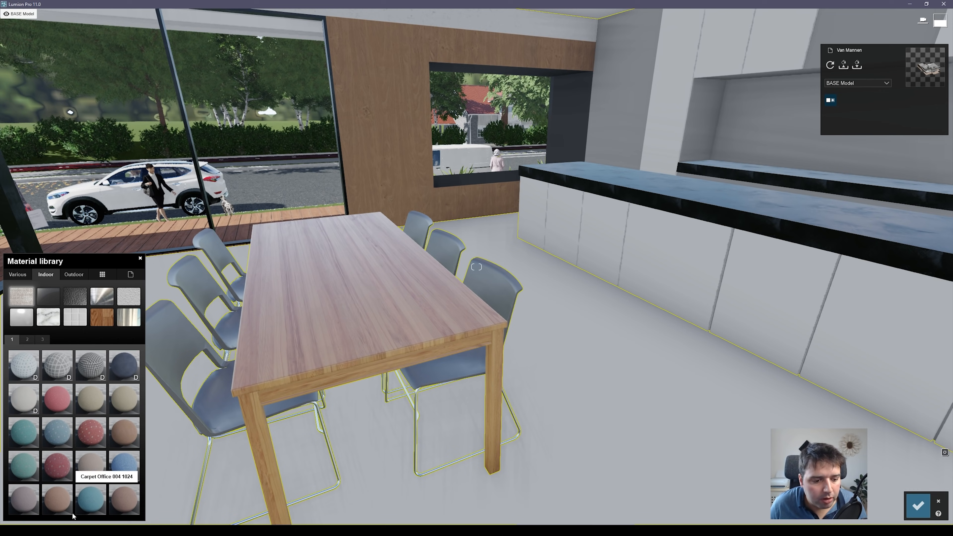
- Switch back to the release-notes article in the browser and show it full screen
{"action": "left_click", "coordinate": [71, 523]}
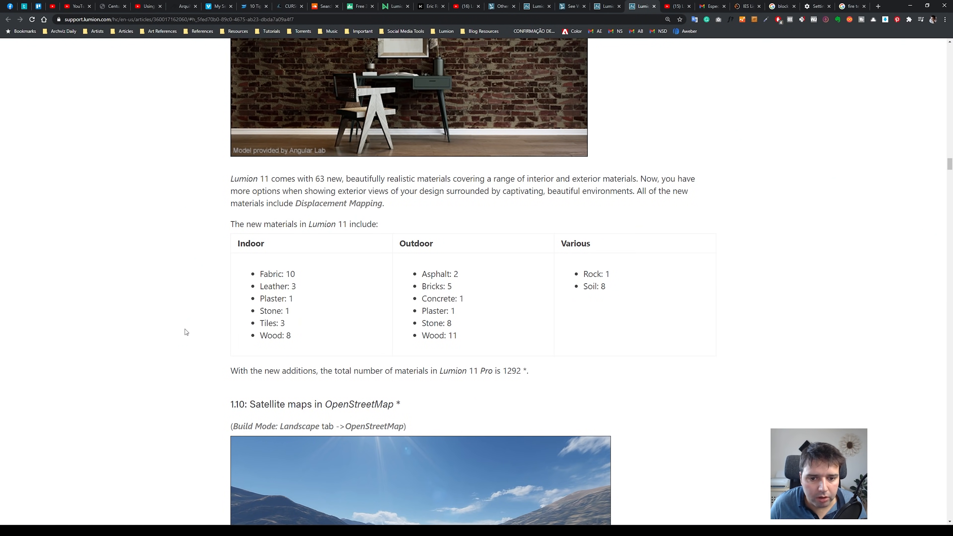
{"action": "key", "text": "F11"}
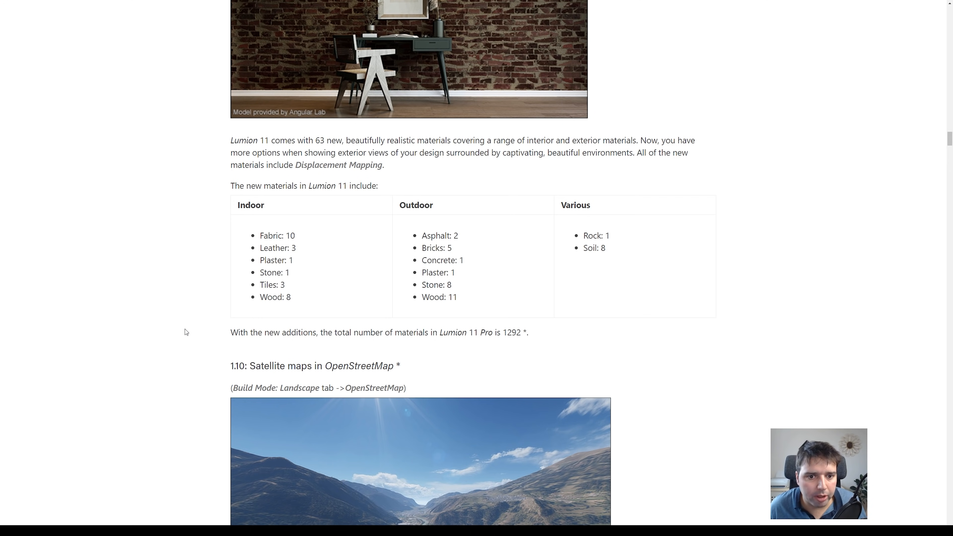
- Switch back to Lumion and try the checked carpet and the dark blue carpet on the dining area's floor
{"action": "key", "text": "alt+Tab"}
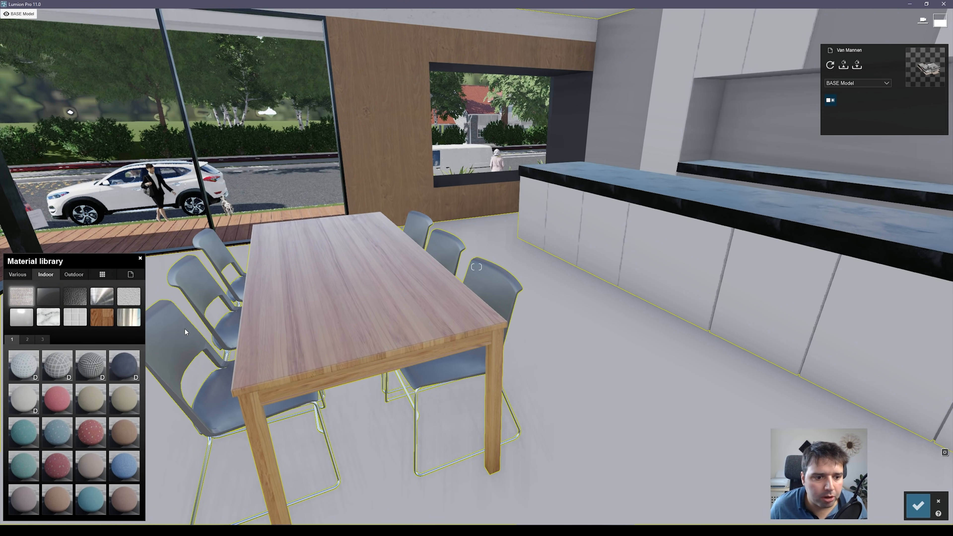
{"action": "left_click", "coordinate": [57, 365]}
{"action": "key", "text": "d"}
{"action": "right_click_drag", "start_coordinate": [605, 375], "coordinate": [194, 370]}
{"action": "left_click", "coordinate": [115, 368]}
{"action": "key", "text": "d"}
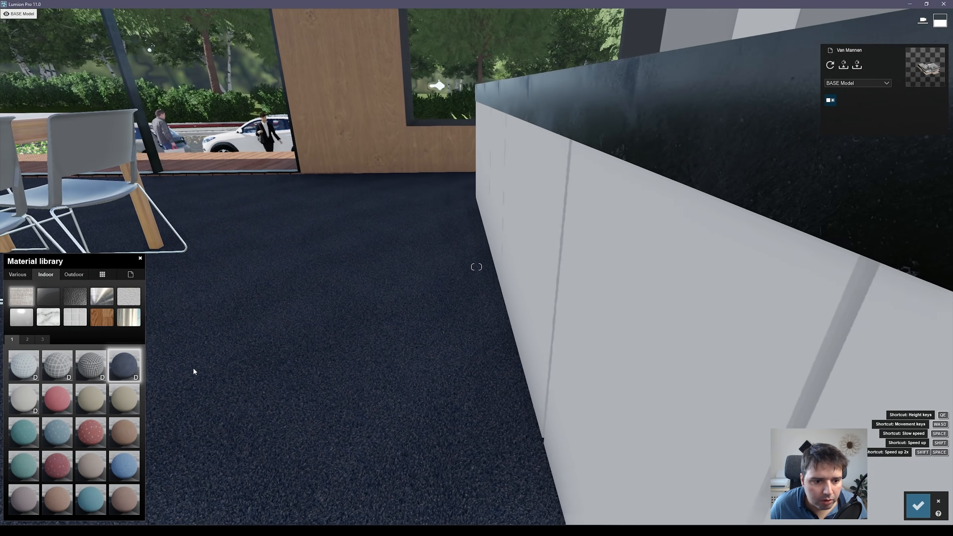
- Try the first light carpet and the dark, square-patterned Carpet 003 2048 on the dining area's floor
{"action": "left_click", "coordinate": [23, 365]}
{"action": "left_click", "coordinate": [85, 369]}
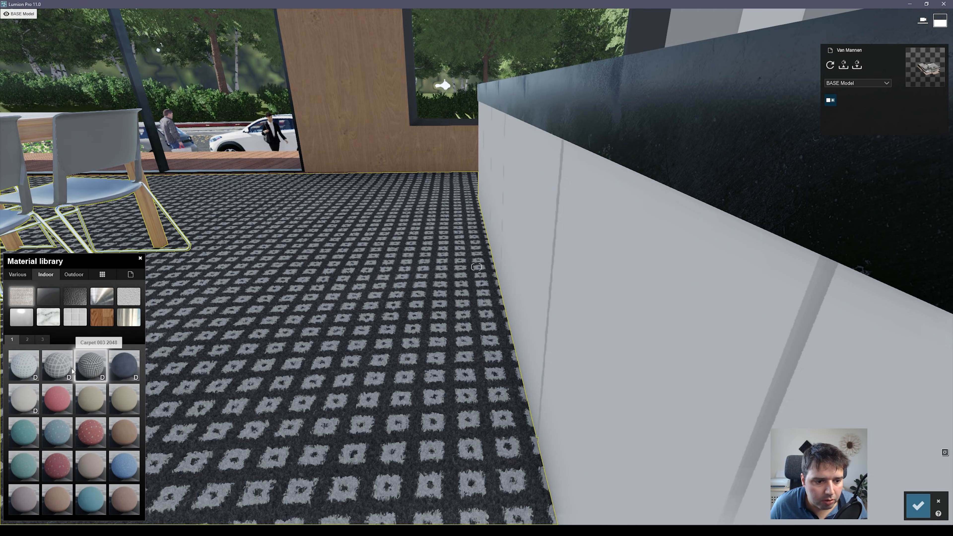
{"action": "mouse_move", "coordinate": [477, 266]}
{"action": "right_mouse_down"}
{"action": "mouse_move", "coordinate": [825, 266]}
{"action": "mouse_move", "coordinate": [476, 330]}
{"action": "mouse_move", "coordinate": [476, 263]}
{"action": "right_mouse_up"}
{"action": "key", "text": "a"}
{"action": "key", "text": "s"}
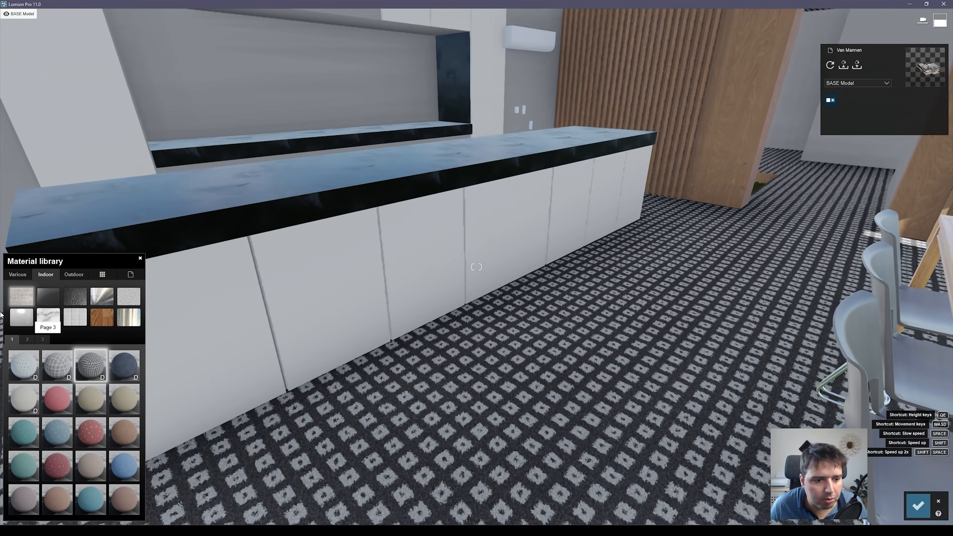
- Try the indoor wood materials on the floor: the hexagonal Evermotion Wood 002 2048, followed by the dark plank wood
{"action": "left_click", "coordinate": [101, 320]}
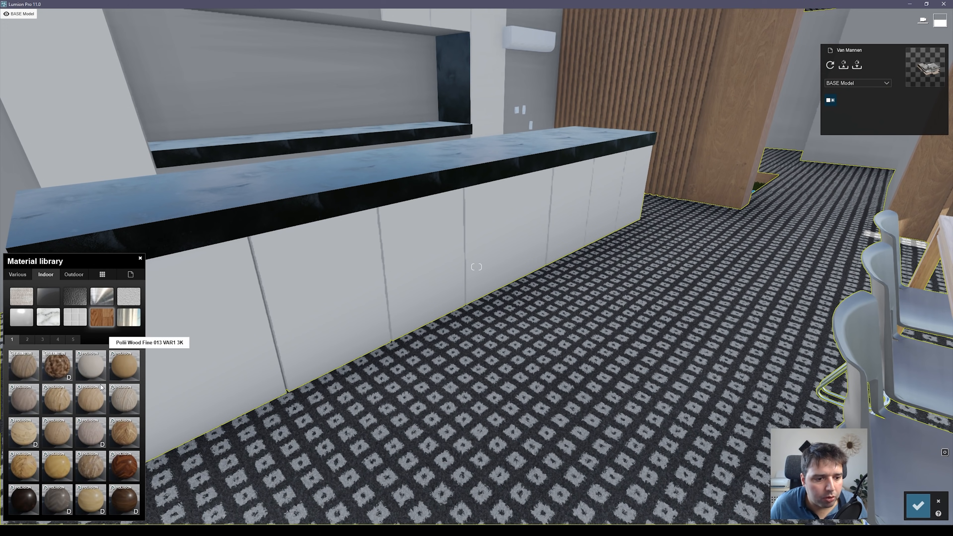
{"action": "left_click", "coordinate": [55, 374]}
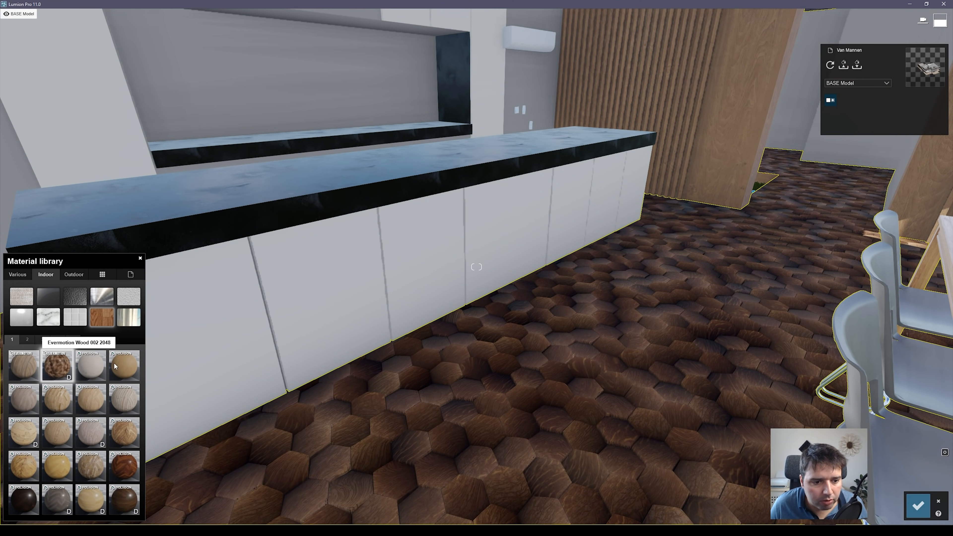
{"action": "left_click", "coordinate": [21, 365]}
{"action": "key", "text": "a"}
{"action": "right_click_drag", "start_coordinate": [361, 377], "coordinate": [525, 376]}
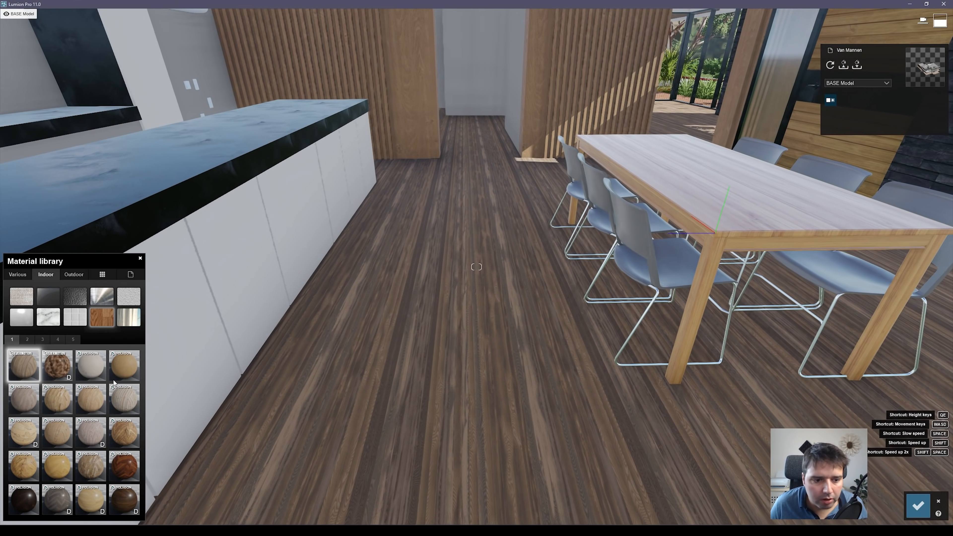
- Try the grey indoor plaster with the swirled scallop relief on the dining area's floor and view it beside the chairs
{"action": "left_click", "coordinate": [125, 298]}
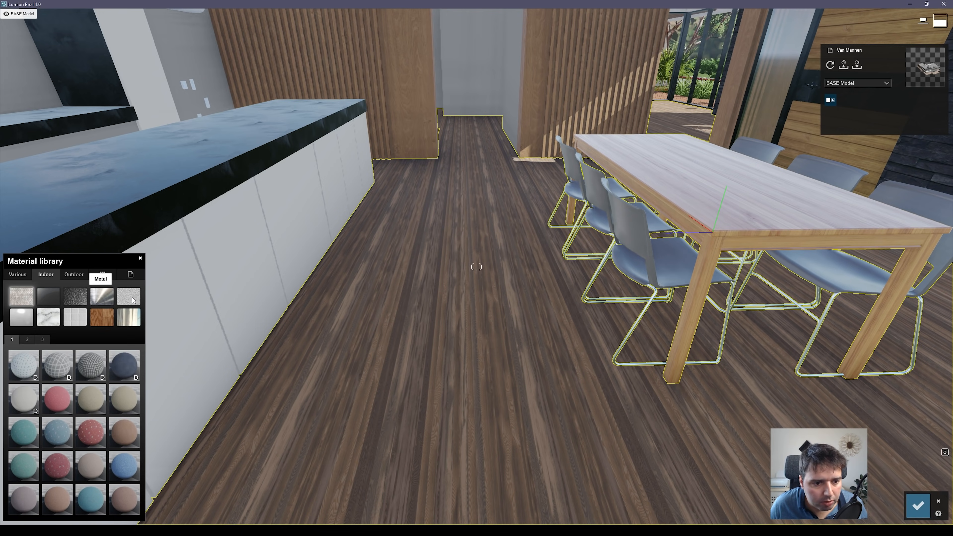
{"action": "left_click", "coordinate": [28, 435]}
{"action": "right_click_drag", "start_coordinate": [475, 266], "coordinate": [540, 225]}
{"action": "key", "text": "w"}
{"action": "key", "text": "a"}
{"action": "key", "text": "e"}
{"action": "key", "text": "w"}
- Apply the irregular brown rubble material from the indoor Stone category to the floor and view it around the dining chairs
{"action": "left_click", "coordinate": [43, 298]}
{"action": "left_click", "coordinate": [21, 297]}
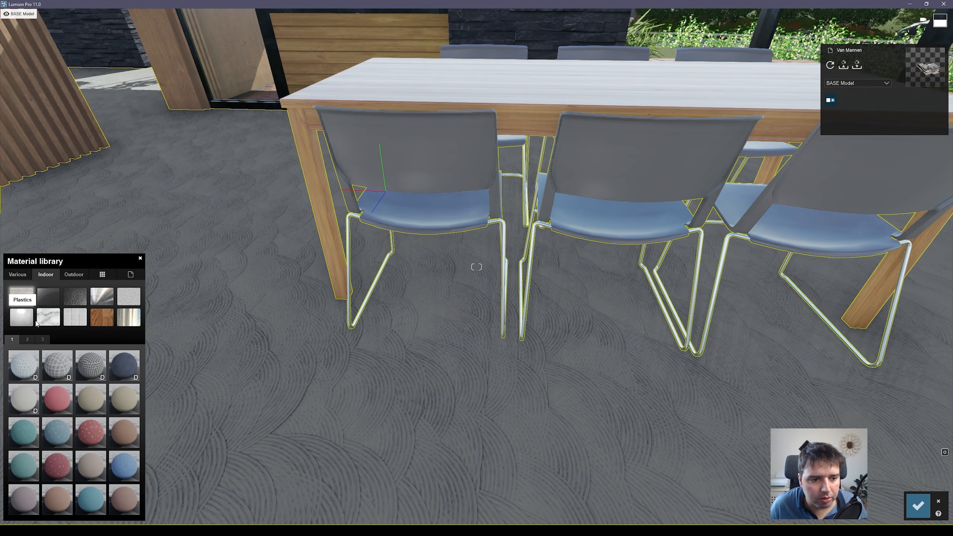
{"action": "left_click", "coordinate": [49, 296]}
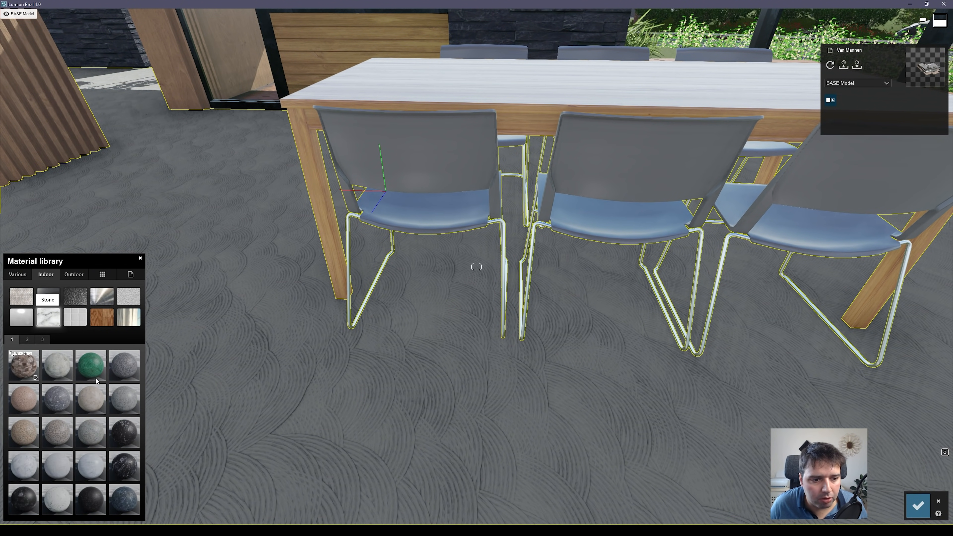
{"action": "left_click", "coordinate": [26, 360]}
{"action": "right_click_drag", "start_coordinate": [336, 360], "coordinate": [525, 338]}
{"action": "key", "text": "a"}
{"action": "key", "text": "e"}
{"action": "key", "text": "s"}
{"action": "key", "text": "a"}
{"action": "right_click_drag", "start_coordinate": [476, 267], "coordinate": [637, 281]}
{"action": "key", "text": "q"}
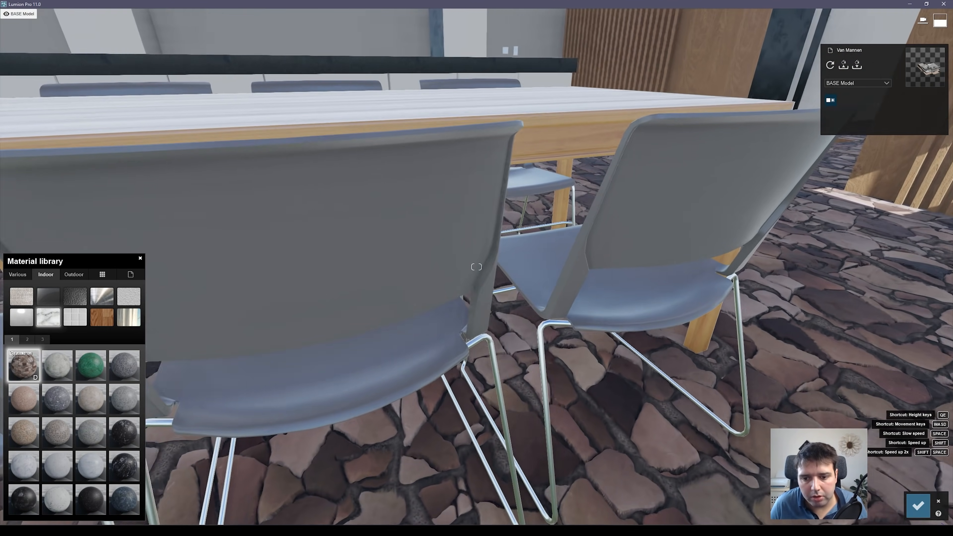
- Replace the white plaster on the outside of the balcony and roof with the irregular brown stone from the indoor Stone category
{"action": "key", "text": "s"}
{"action": "right_click_drag", "start_coordinate": [476, 267], "coordinate": [562, 195]}
{"action": "key", "text": "s"}
{"action": "right_click_drag", "start_coordinate": [435, 324], "coordinate": [434, 263]}
{"action": "key", "text": "q"}
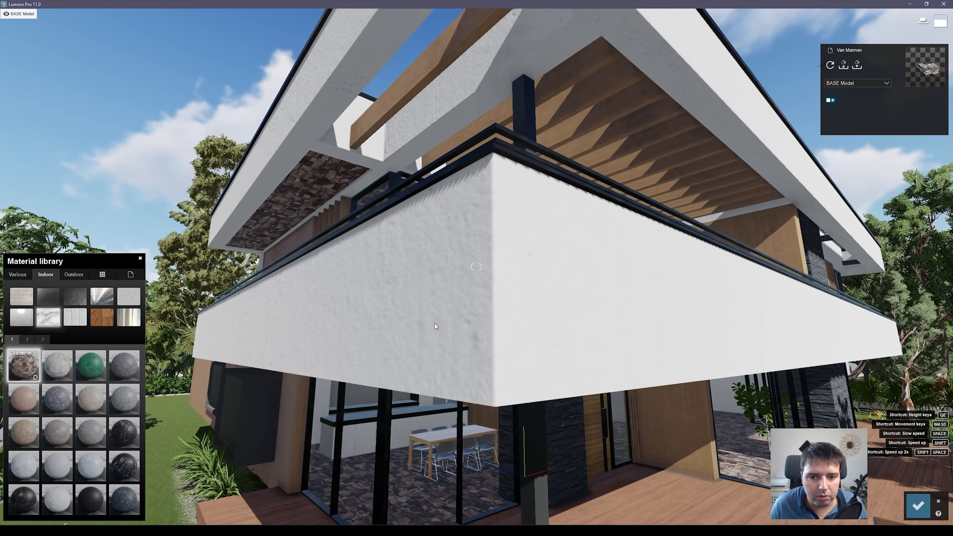
{"action": "left_click", "coordinate": [434, 326]}
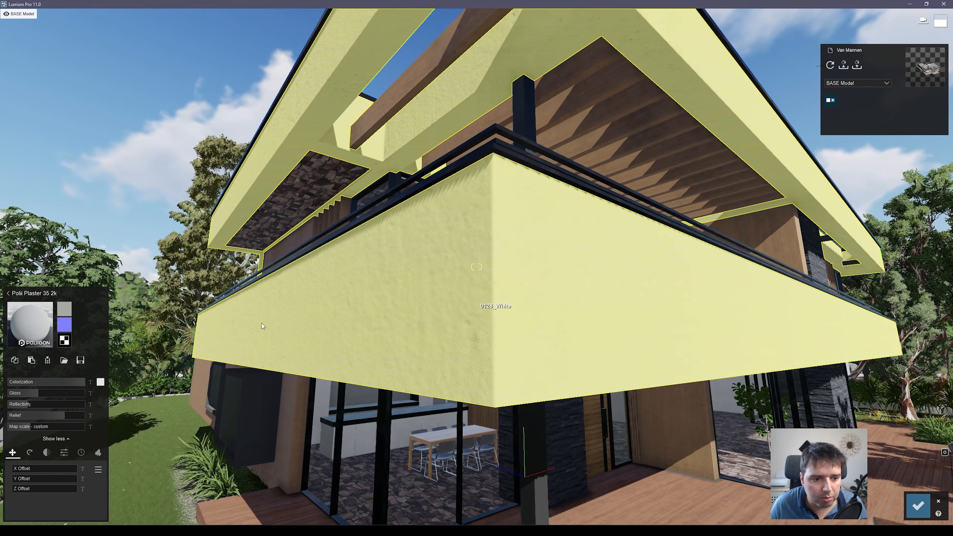
{"action": "left_click", "coordinate": [46, 325]}
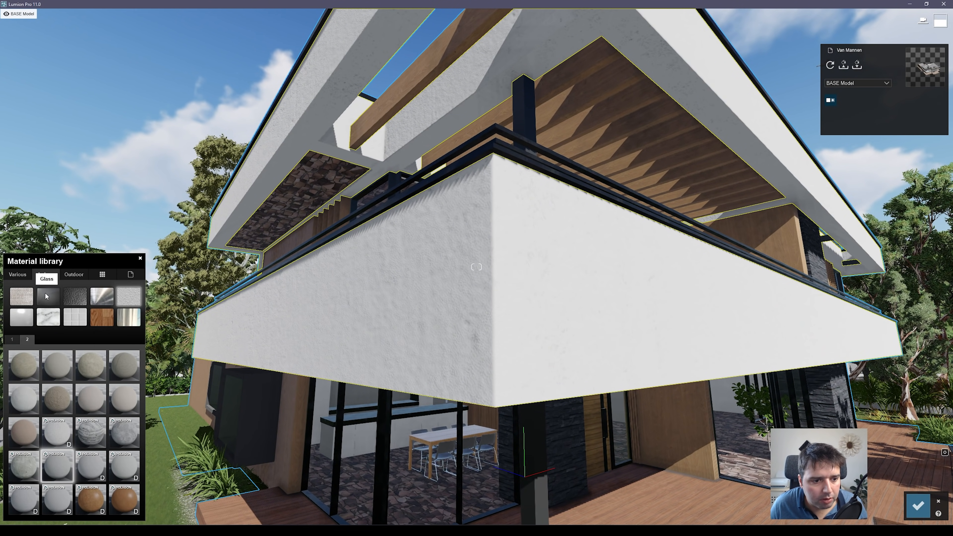
{"action": "left_click", "coordinate": [48, 317]}
{"action": "left_click", "coordinate": [24, 366]}
- Examine the relief of the new stone material up close along the balcony's outer wall
{"action": "right_click_drag", "start_coordinate": [476, 267], "coordinate": [585, 267]}
{"action": "key", "text": "a"}
{"action": "key", "text": "w"}
{"action": "right_click_drag", "start_coordinate": [477, 267], "coordinate": [675, 293]}
{"action": "key", "text": "w"}
{"action": "key", "text": "s"}
{"action": "key", "text": "s"}
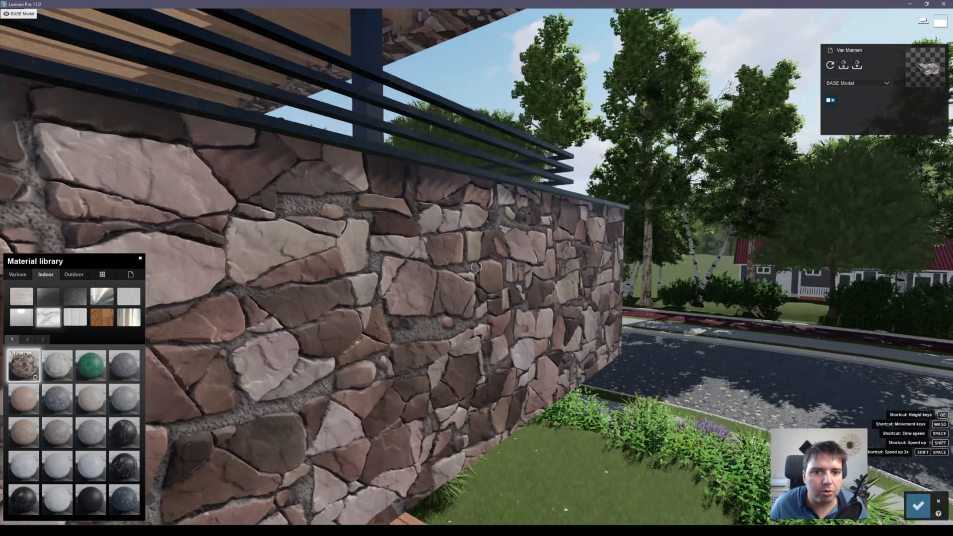